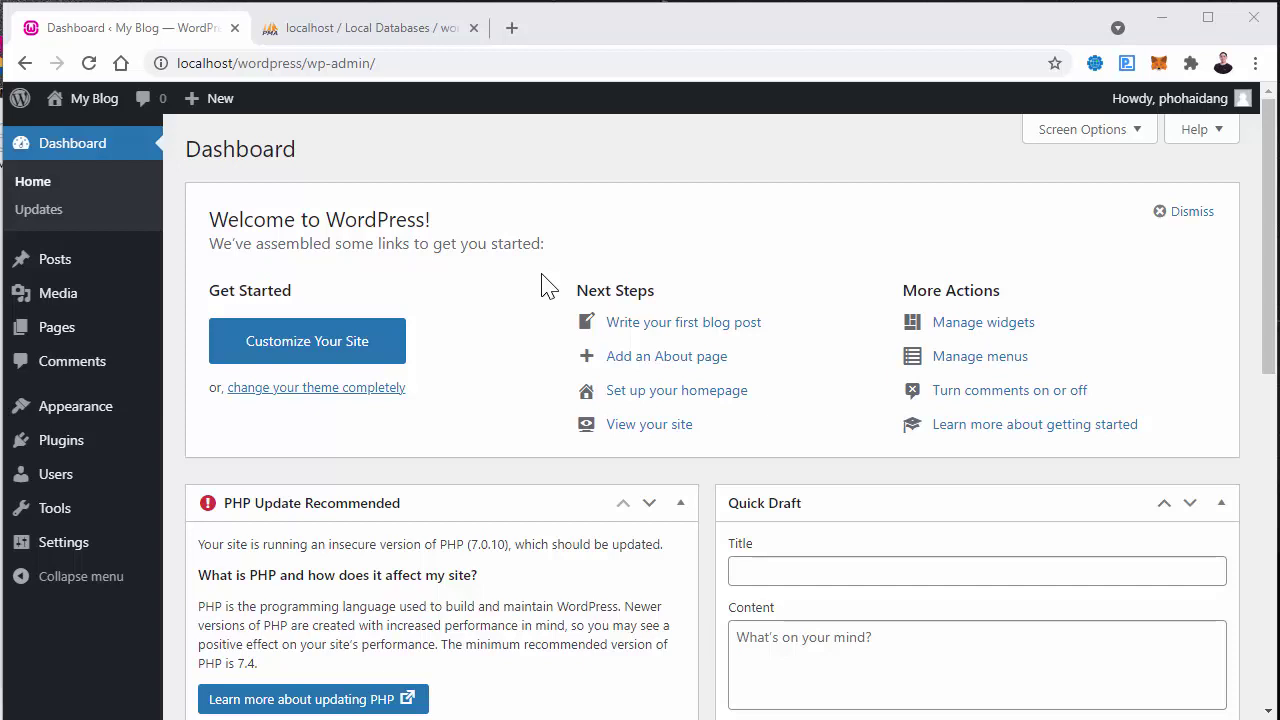
Step: Examine the dashboard's welcome area and its widgets, from the PHP update notice and Quick Draft to Activity
left_click(601, 210)
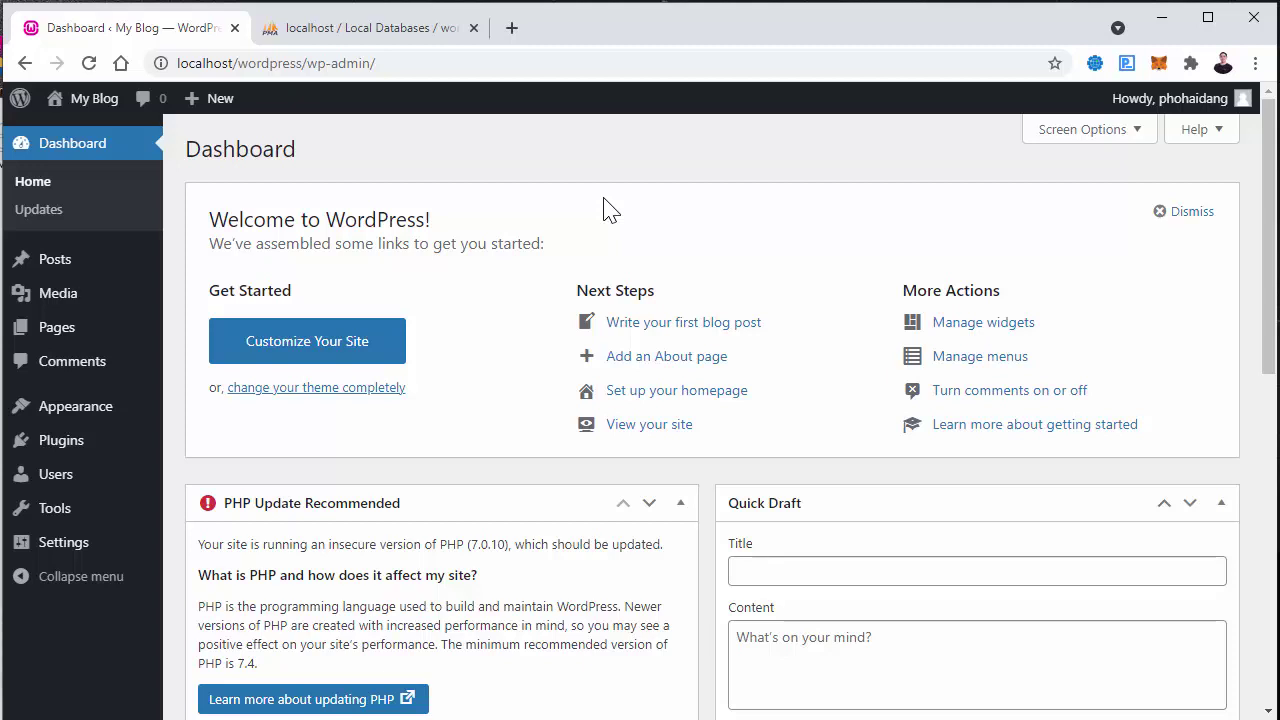
scroll(610, 210, "down", 1)
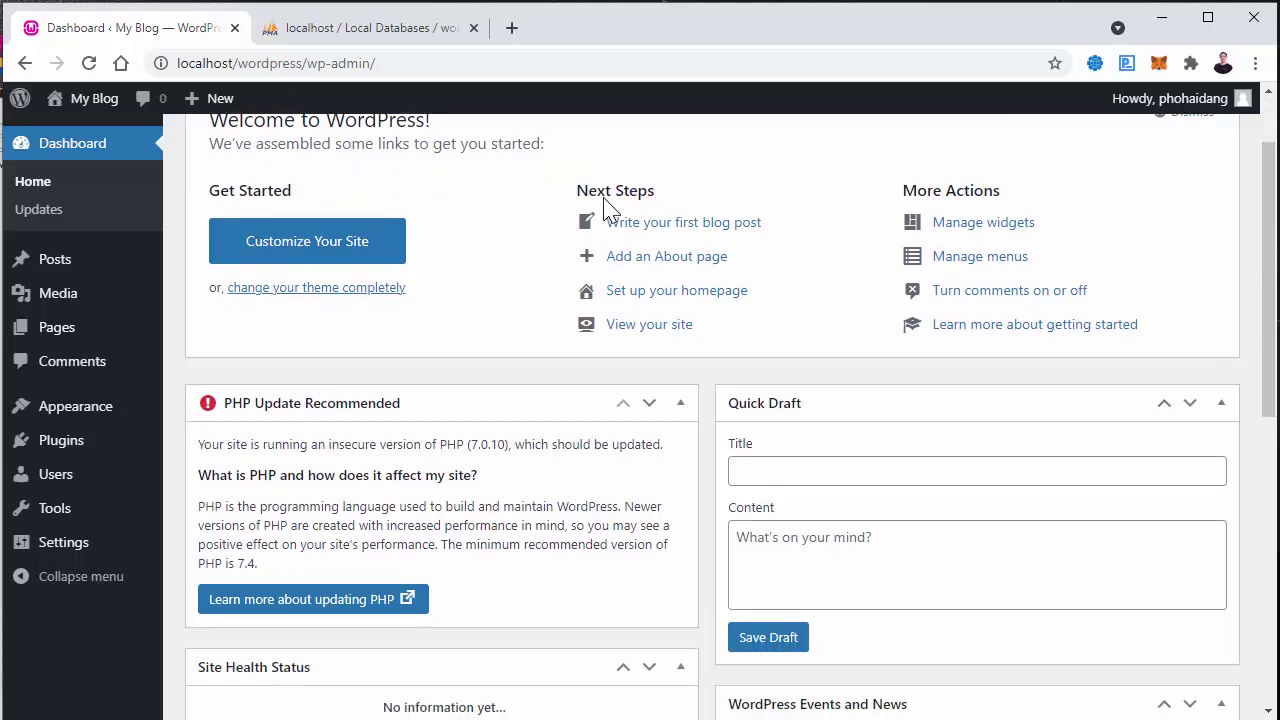
scroll(605, 210, "up", 1)
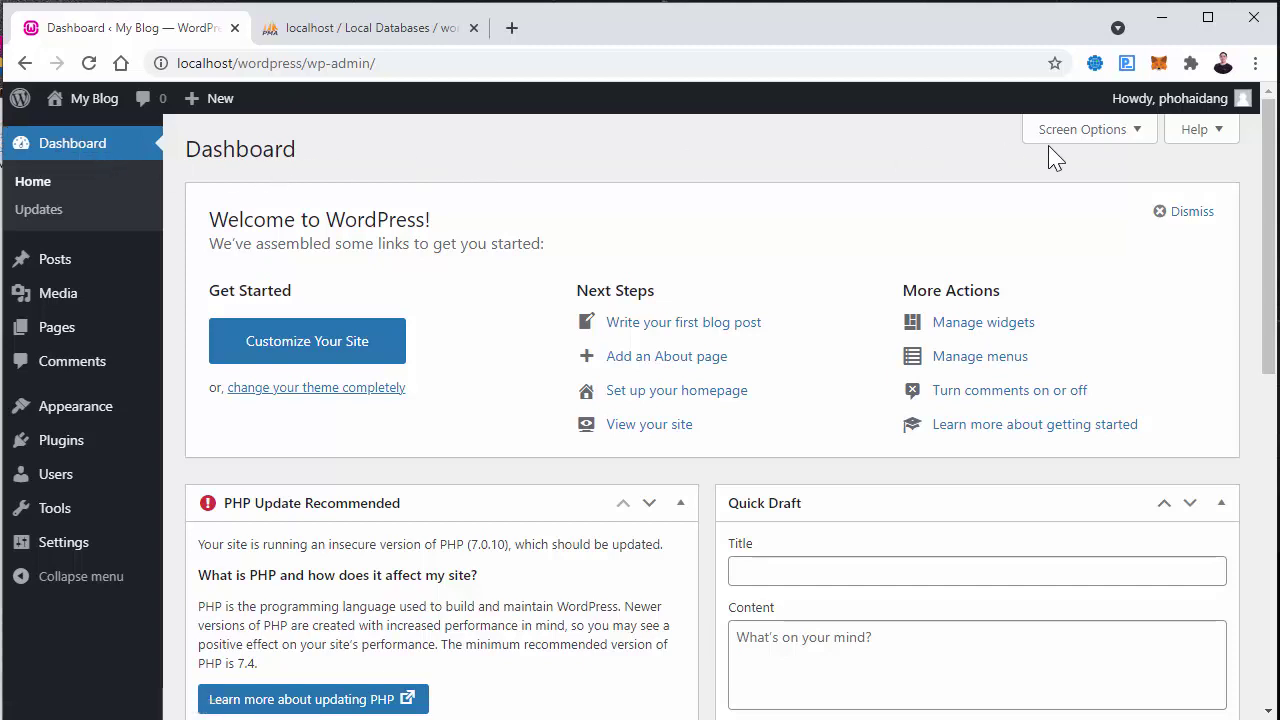
scroll(1120, 217, "down", 6)
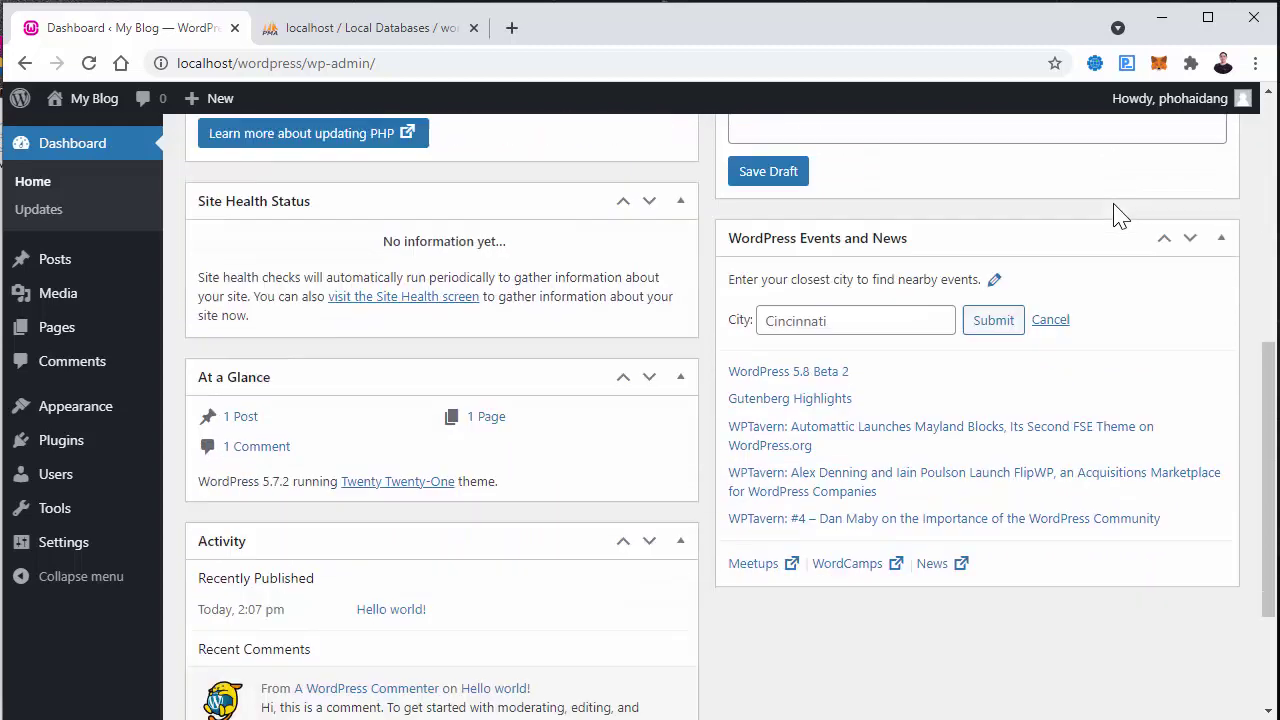
scroll(1120, 217, "down", 2)
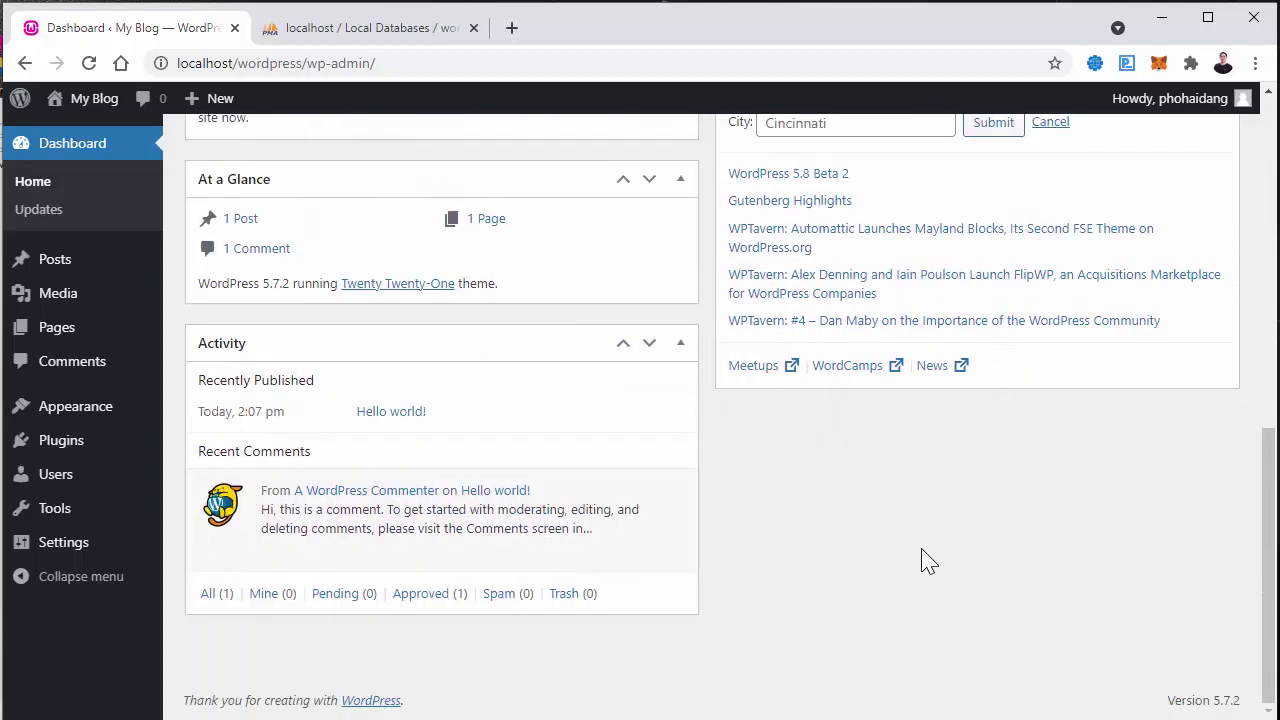
scroll(330, 600, "up", 1)
scroll(450, 468, "up", 2)
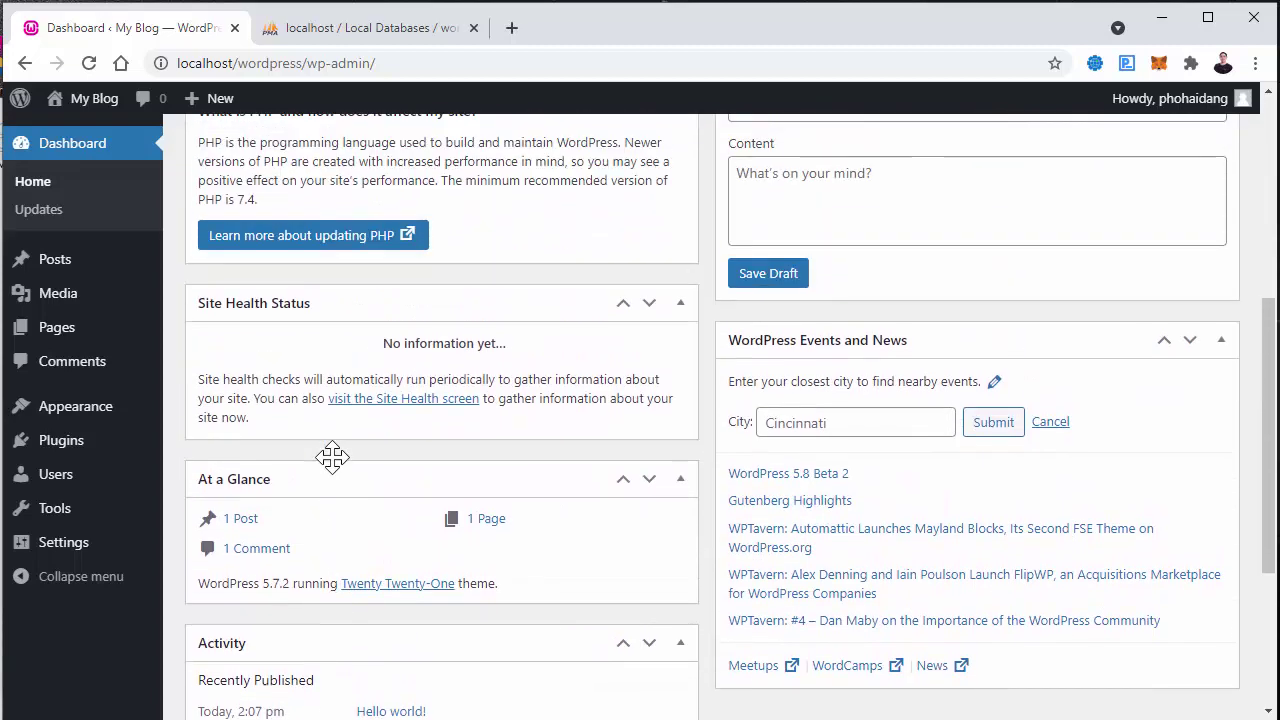
scroll(857, 477, "up", 3)
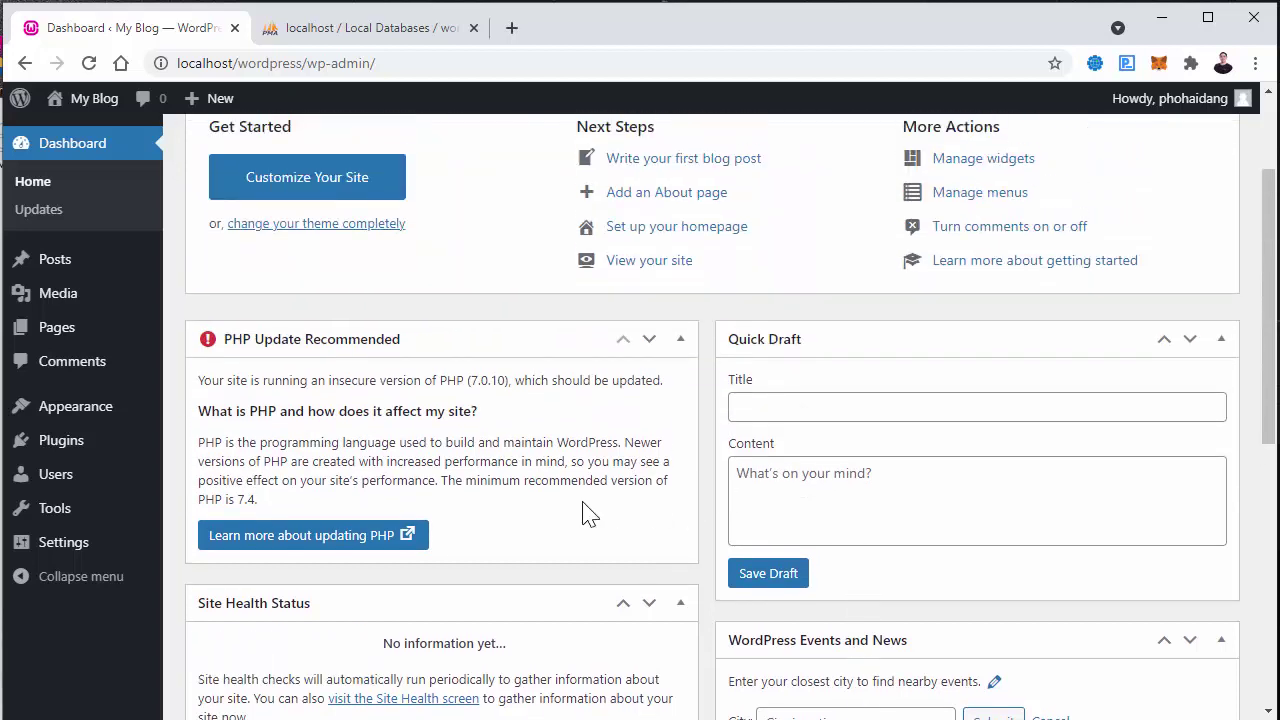
scroll(340, 345, "up", 1)
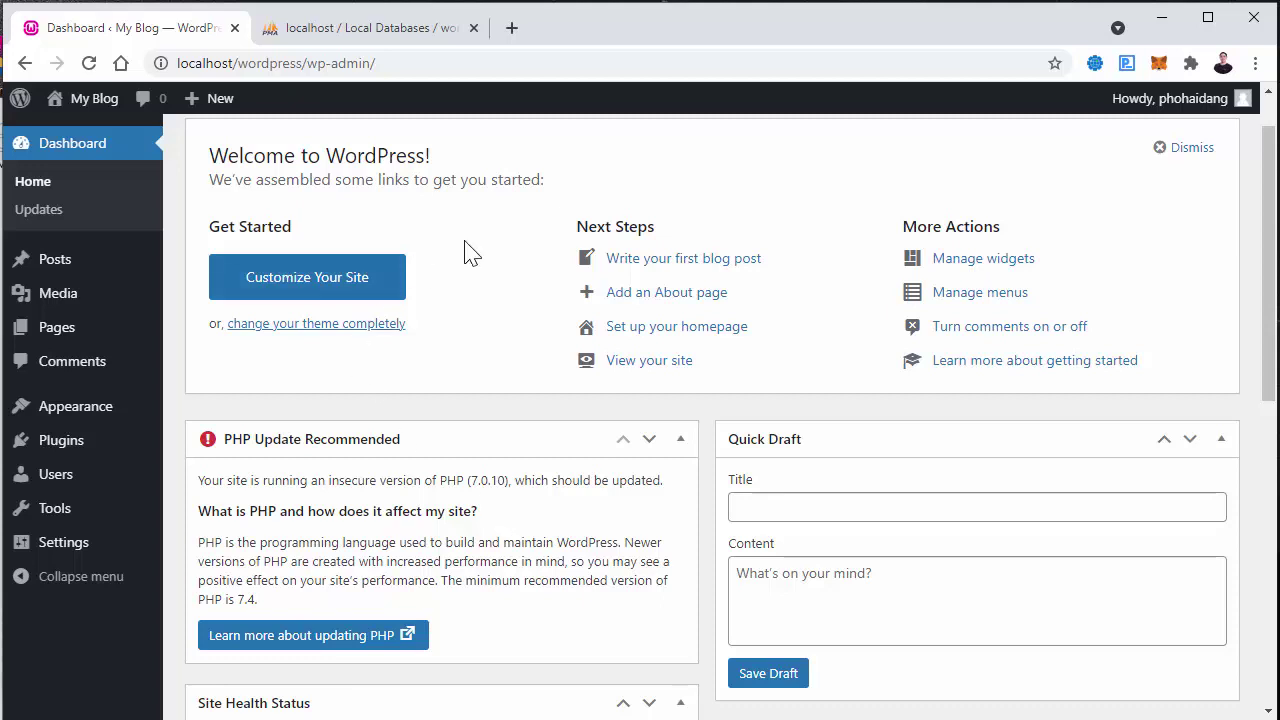
scroll(857, 245, "up", 1)
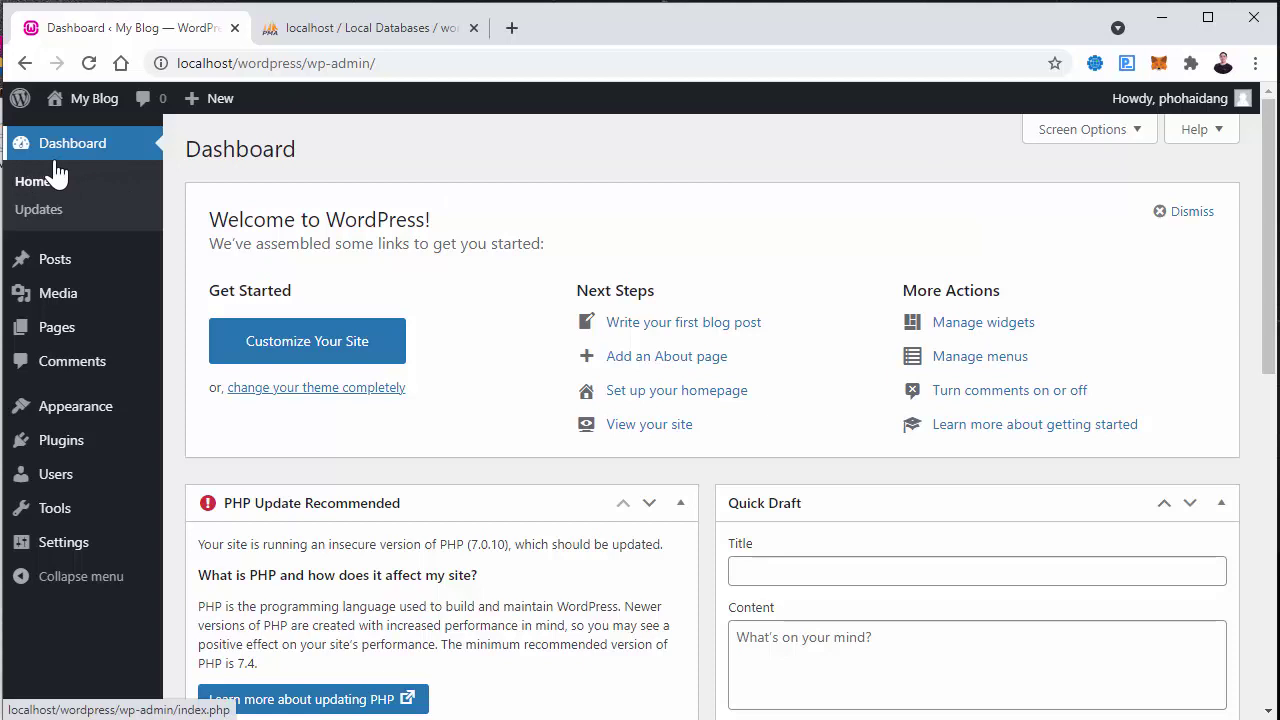
Step: Go to the installed themes, open the page for adding new themes, and browse the featured ones
mouse_move(78, 415)
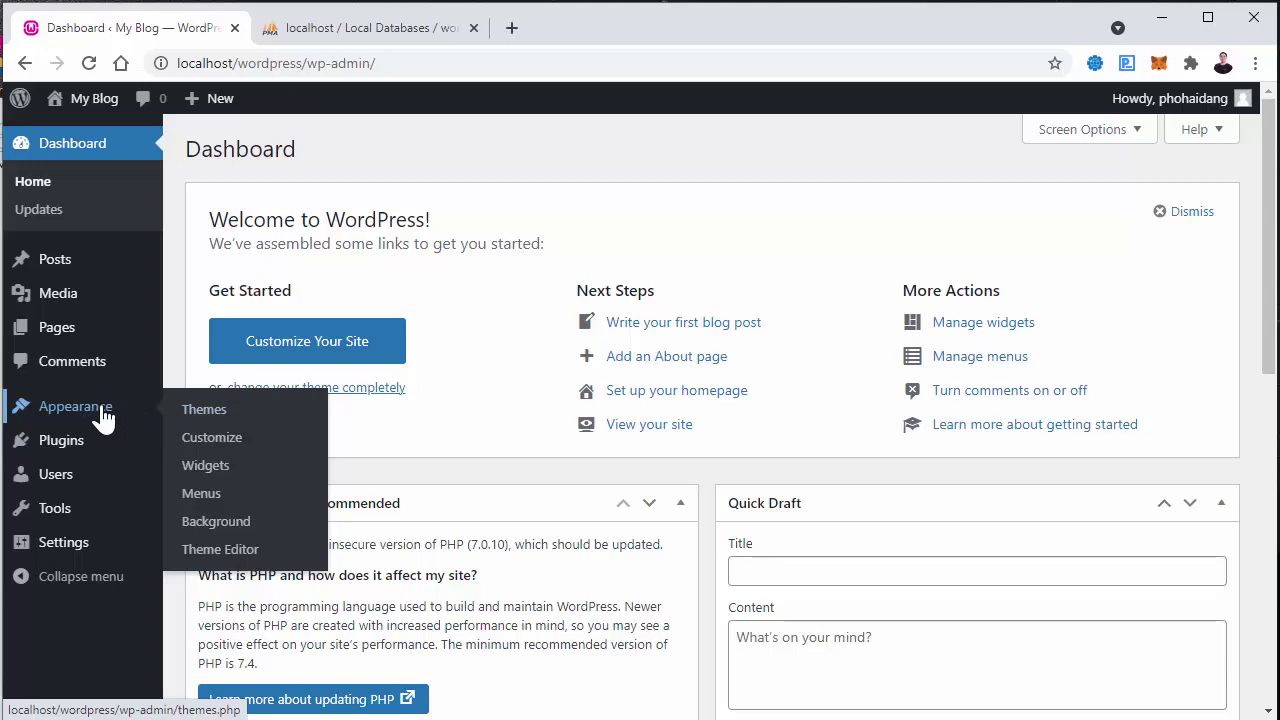
left_click(213, 421)
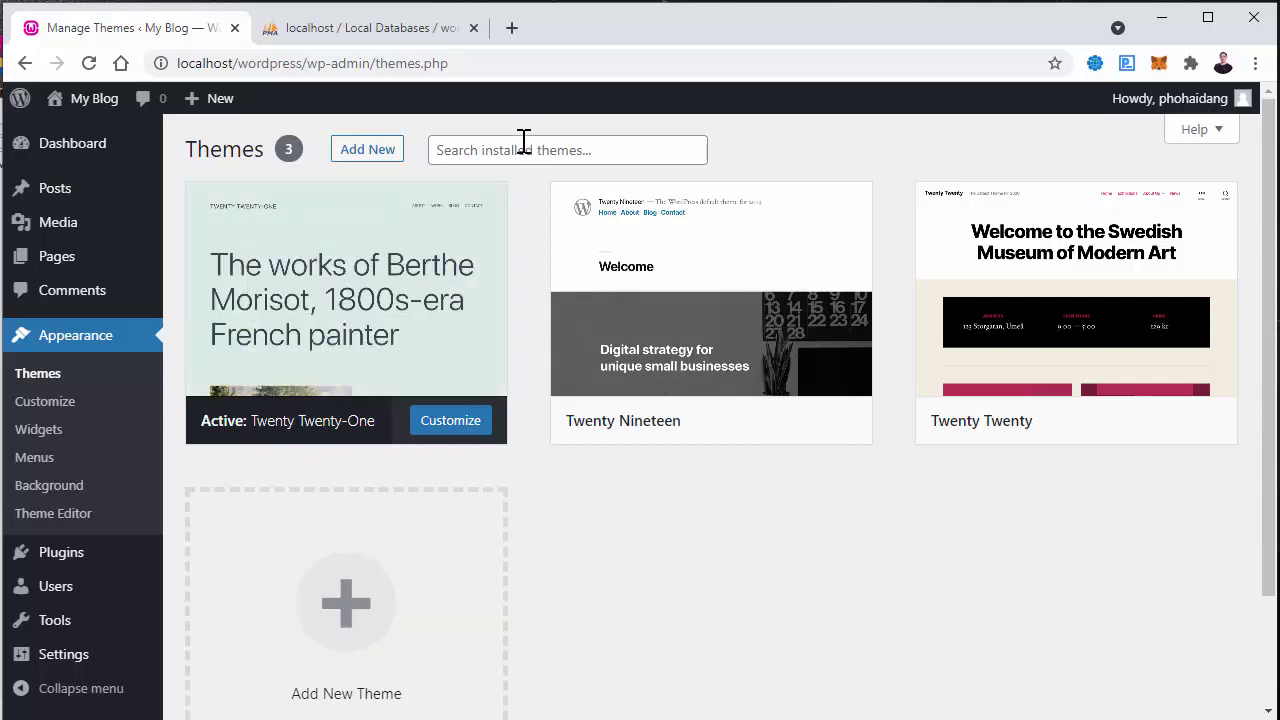
left_click(523, 142)
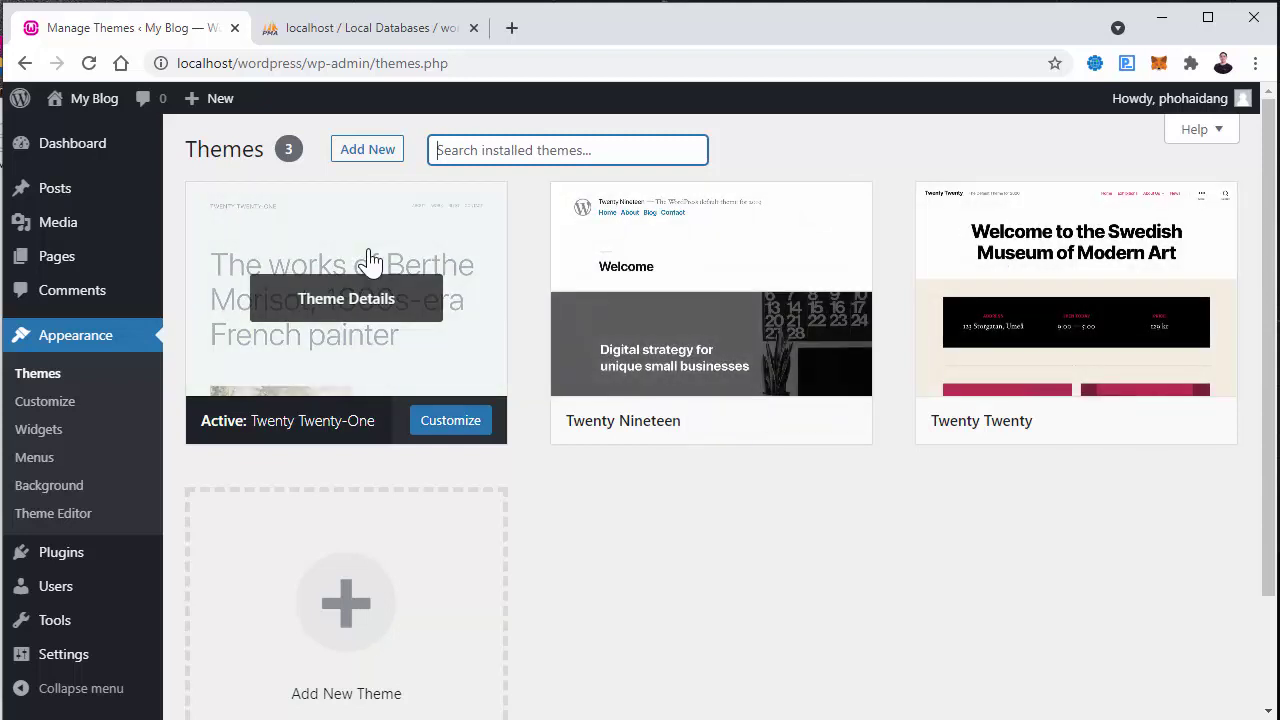
left_click(370, 160)
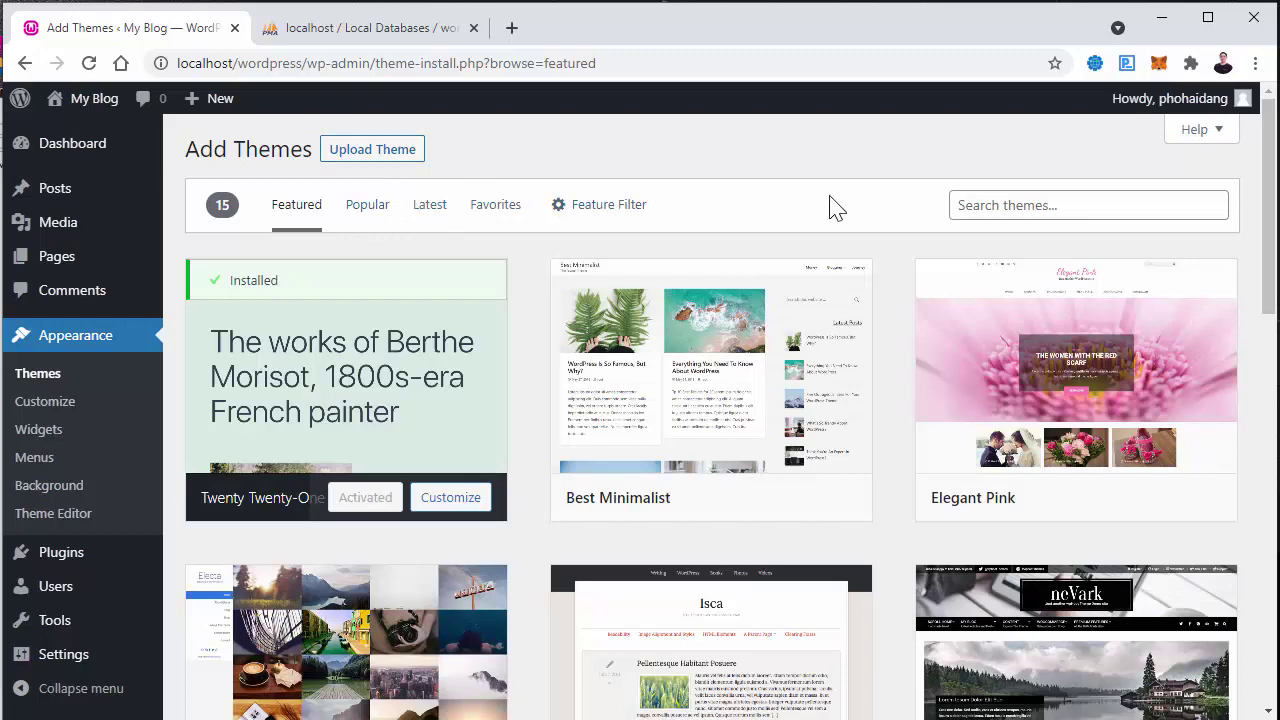
scroll(762, 416, "down", 3)
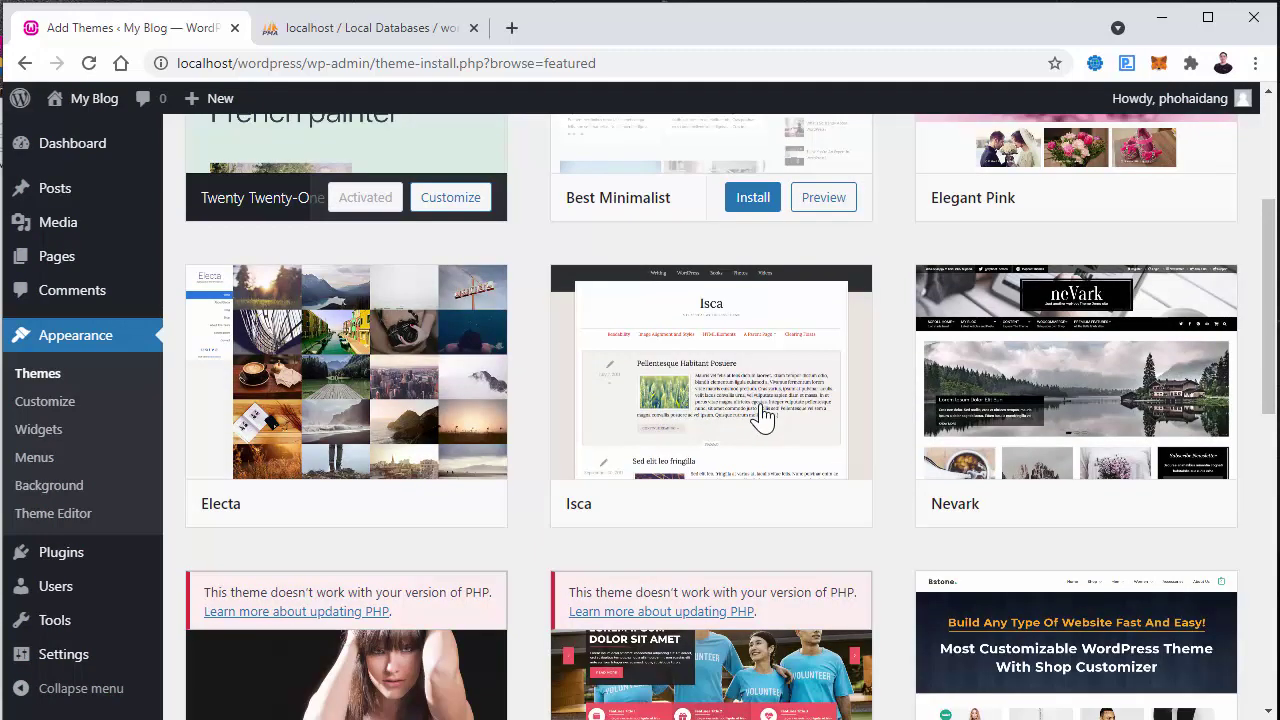
scroll(762, 416, "down", 3)
scroll(762, 412, "up", 1)
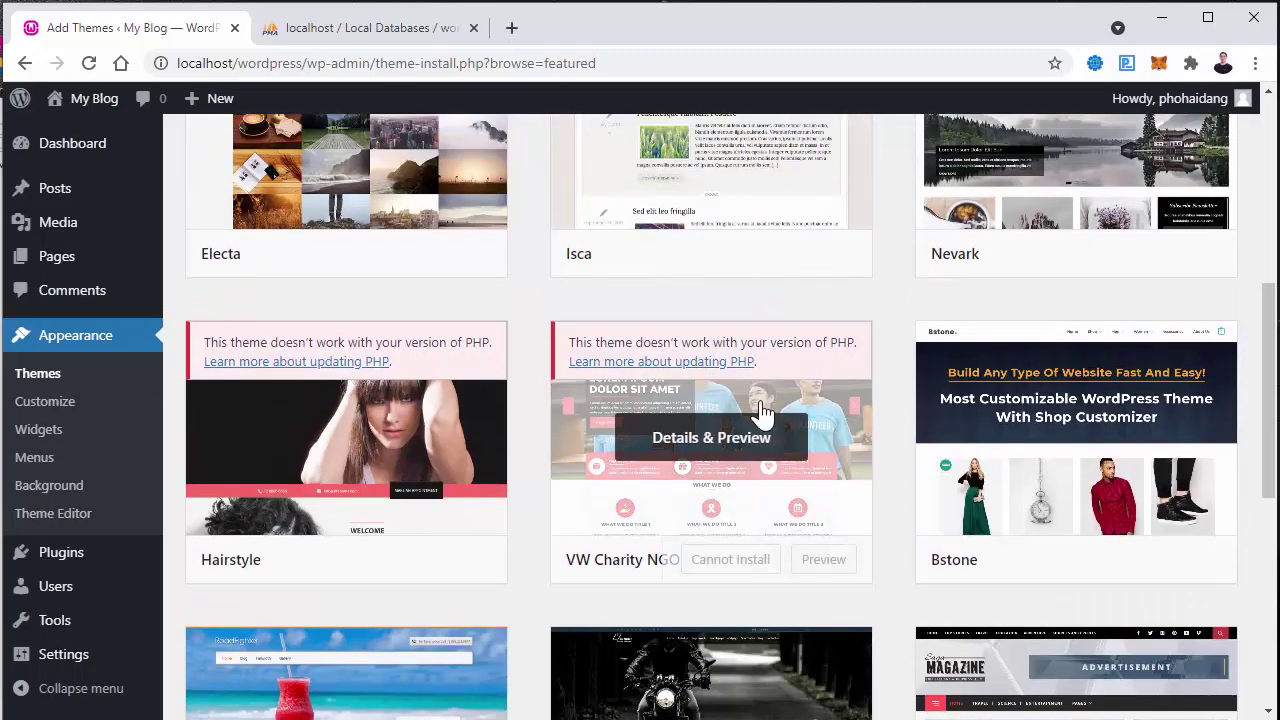
scroll(762, 410, "up", 2)
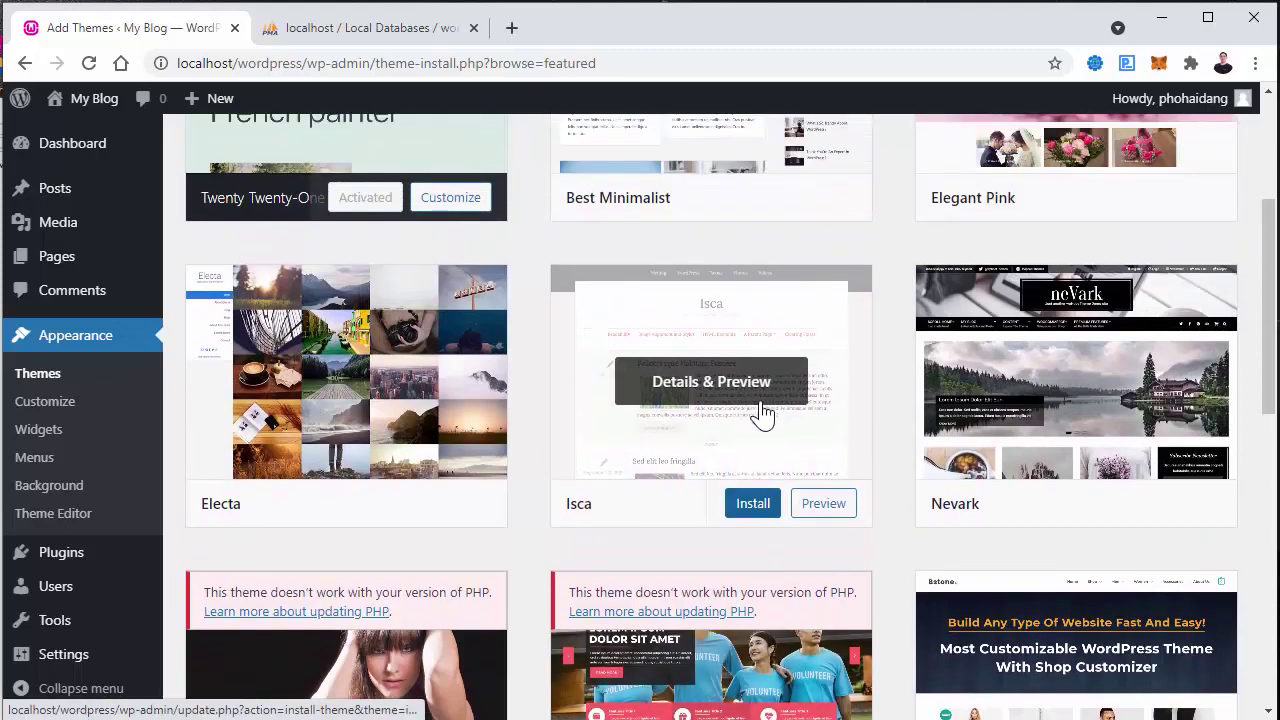
scroll(762, 413, "up", 3)
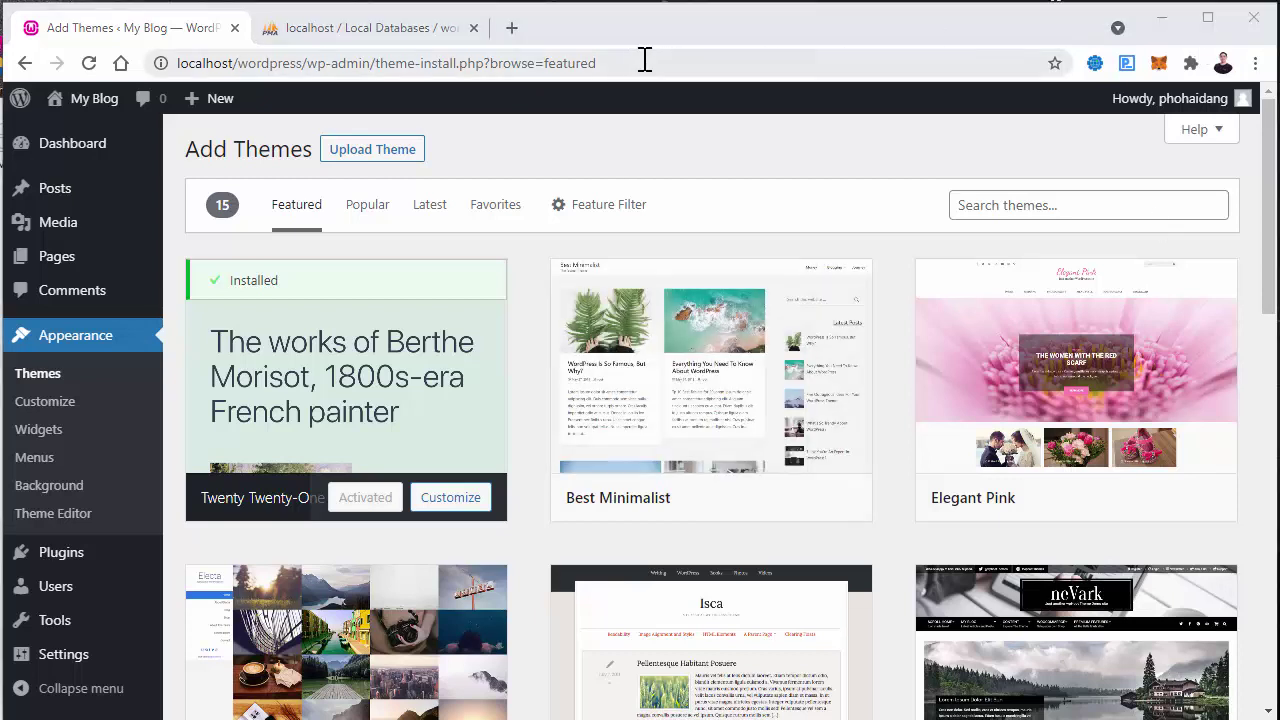
Step: Open the sample blog setupwptheme.com in a new browser tab
left_click(556, 46)
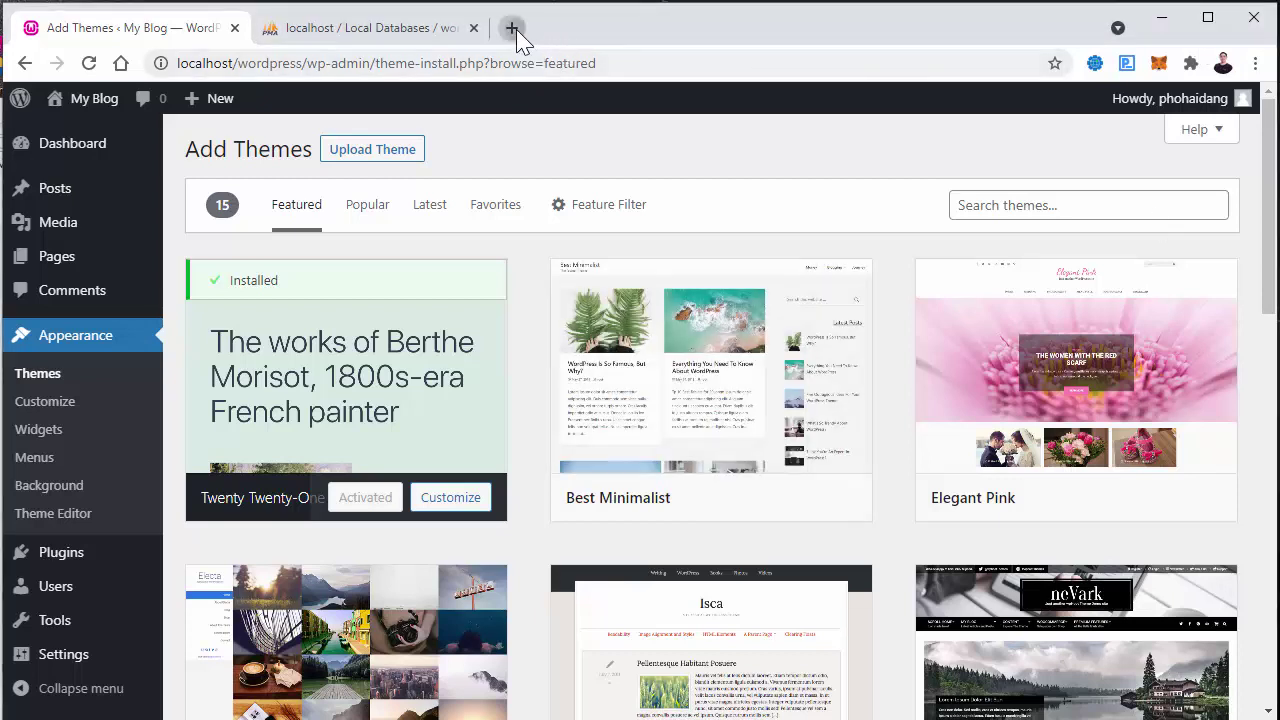
left_click(512, 28)
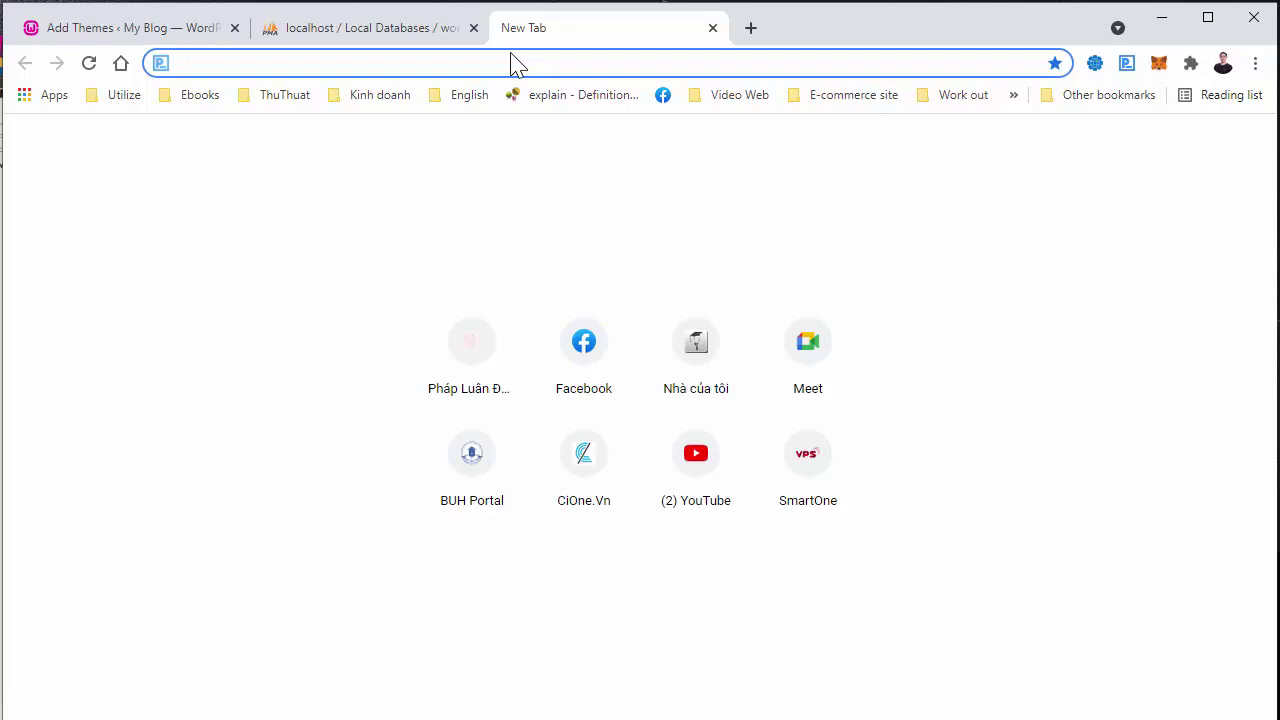
type("setup")
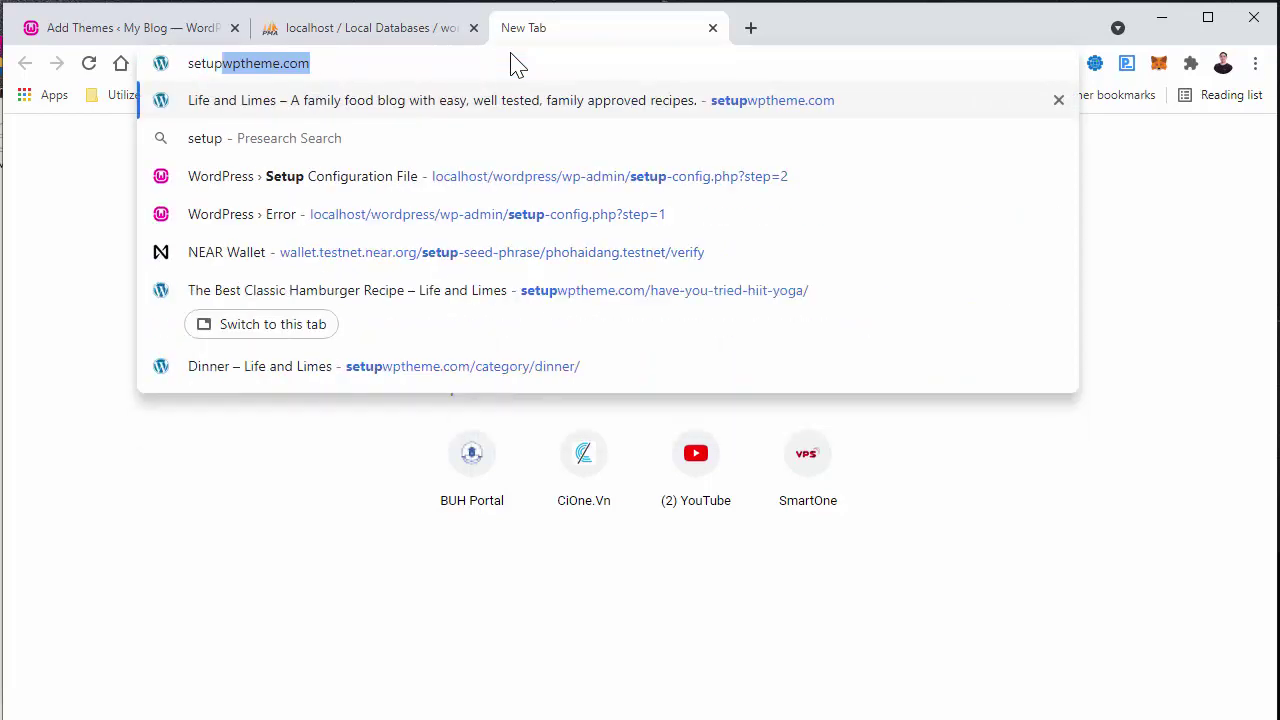
key("Return")
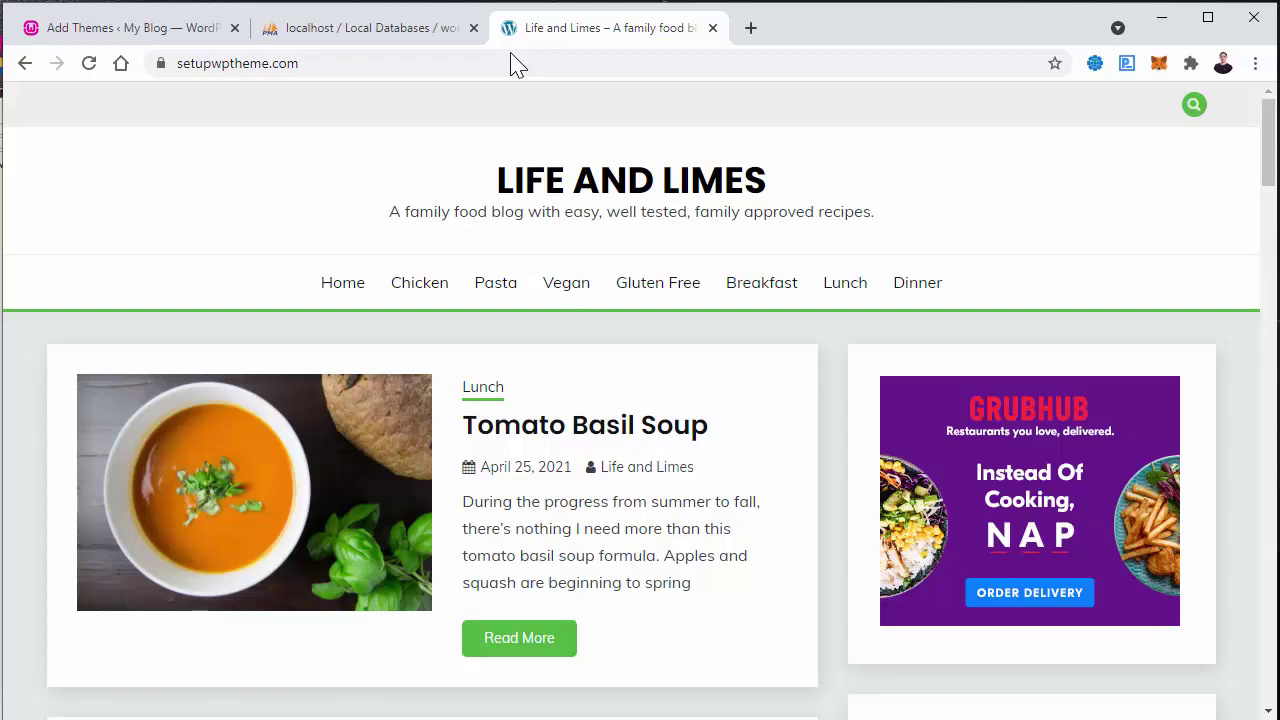
Step: Examine the Life and Limes home page layout, including its header, category navigation, recipe posts and sidebar ads
scroll(563, 360, "down", 10)
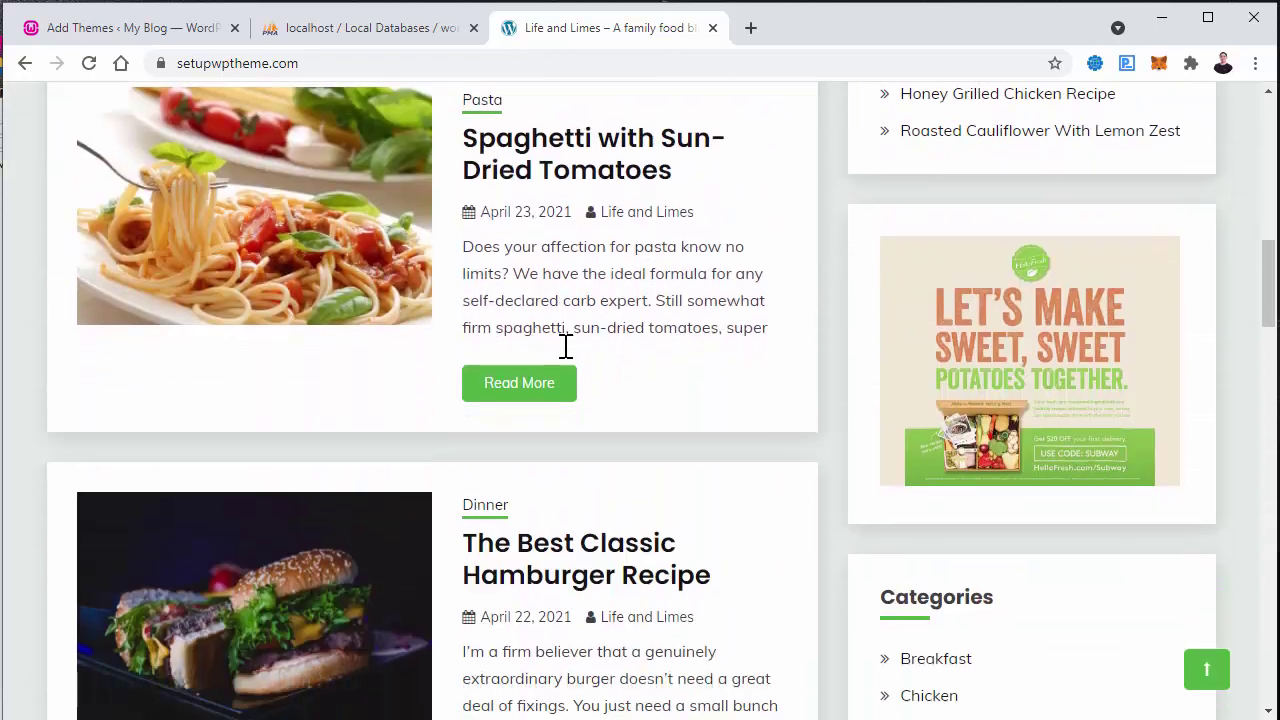
scroll(565, 345, "down", 15)
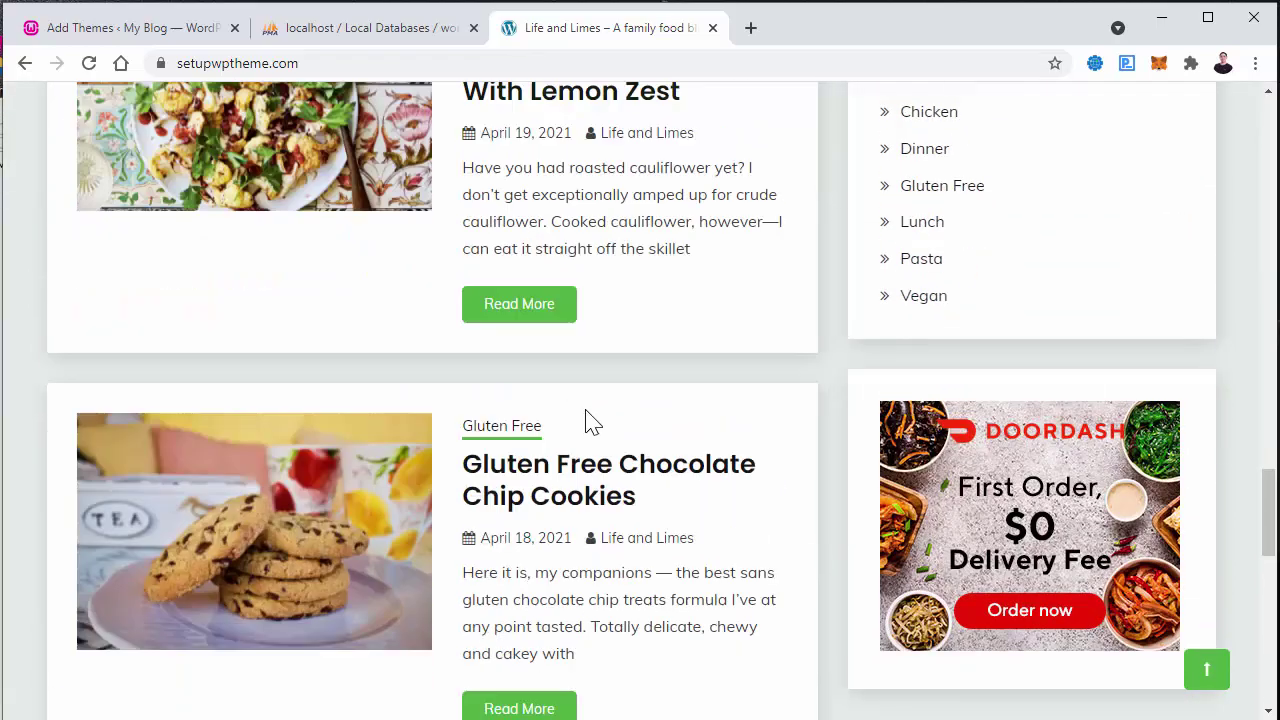
scroll(720, 463, "down", 7)
scroll(766, 466, "up", 13)
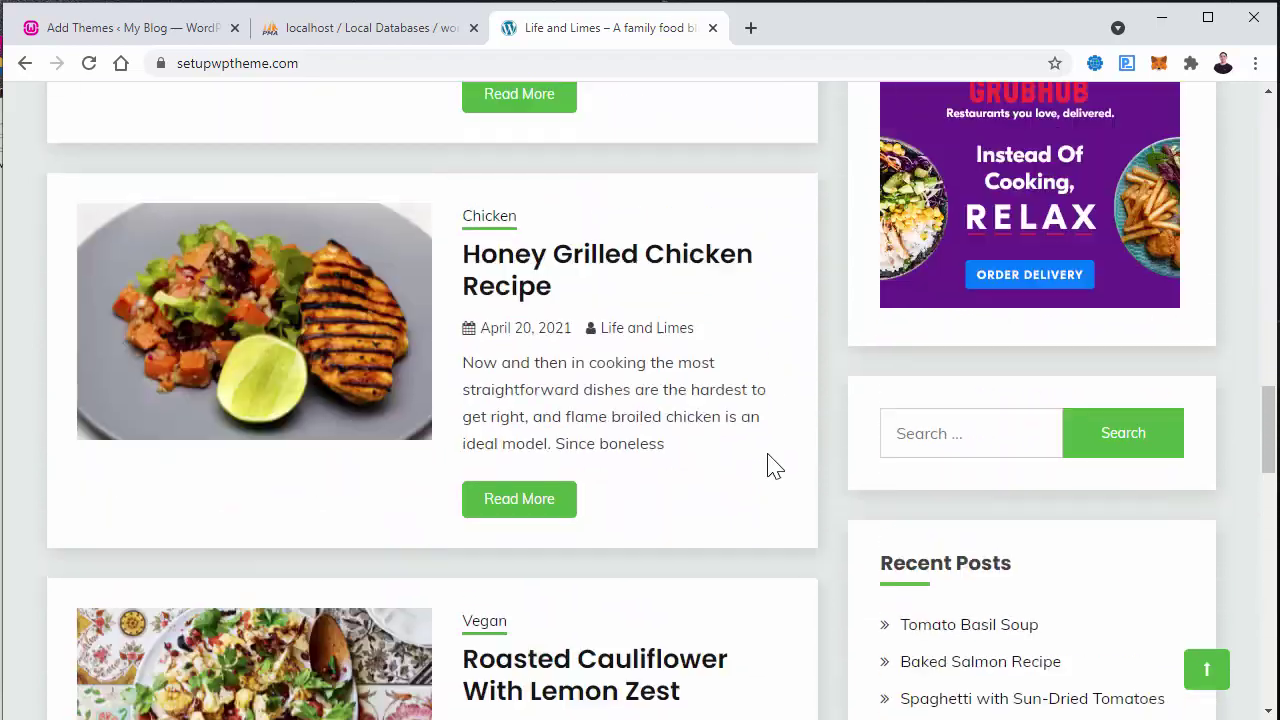
scroll(770, 462, "up", 18)
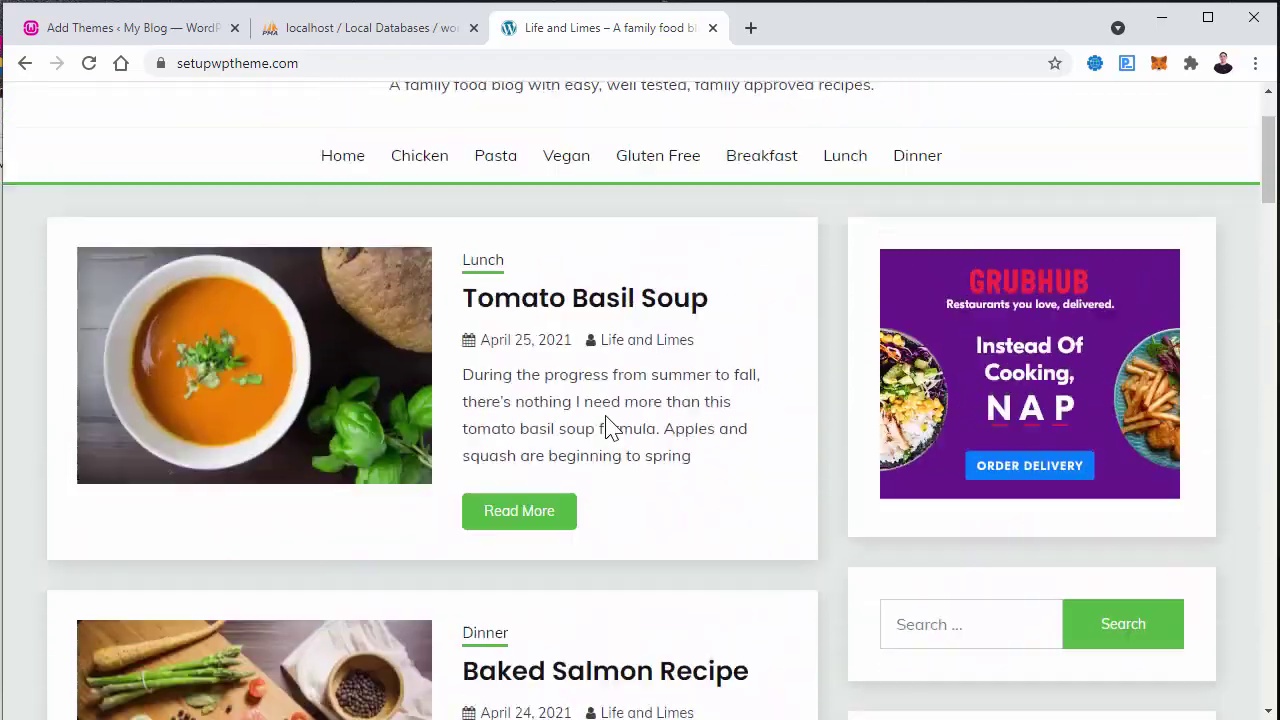
scroll(611, 425, "up", 2)
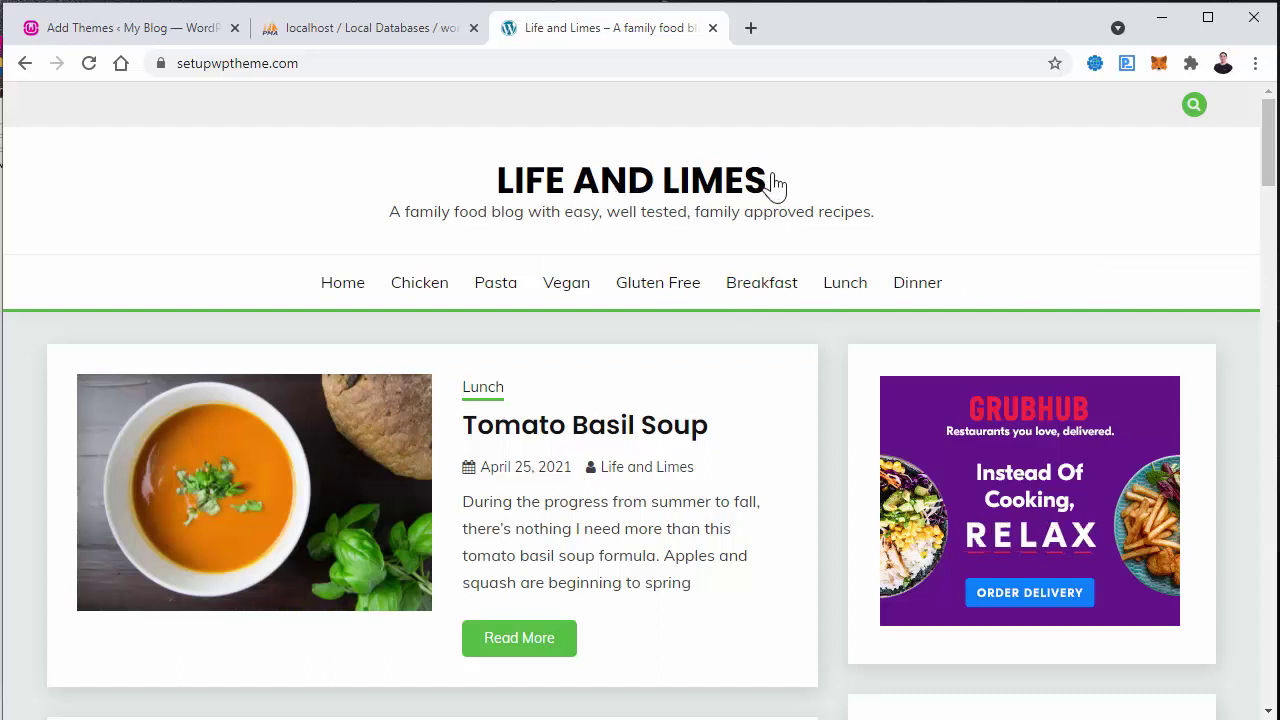
scroll(1075, 183, "down", 2)
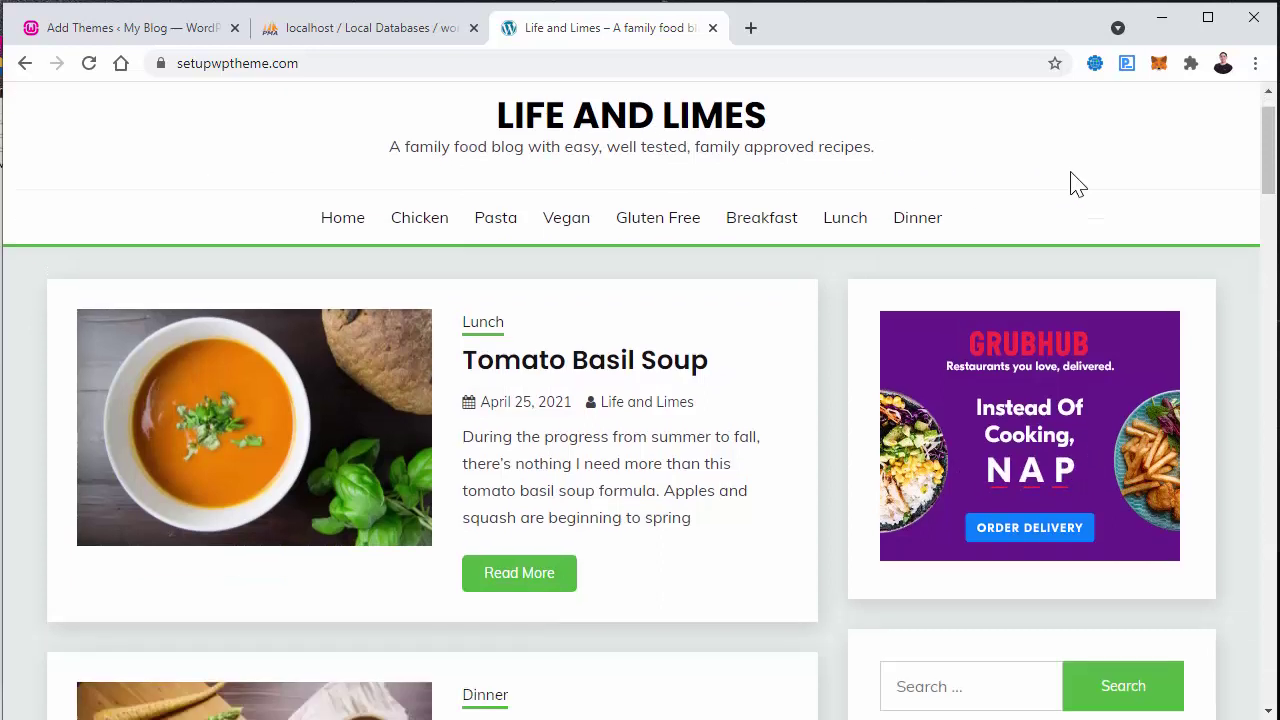
scroll(1070, 183, "up", 2)
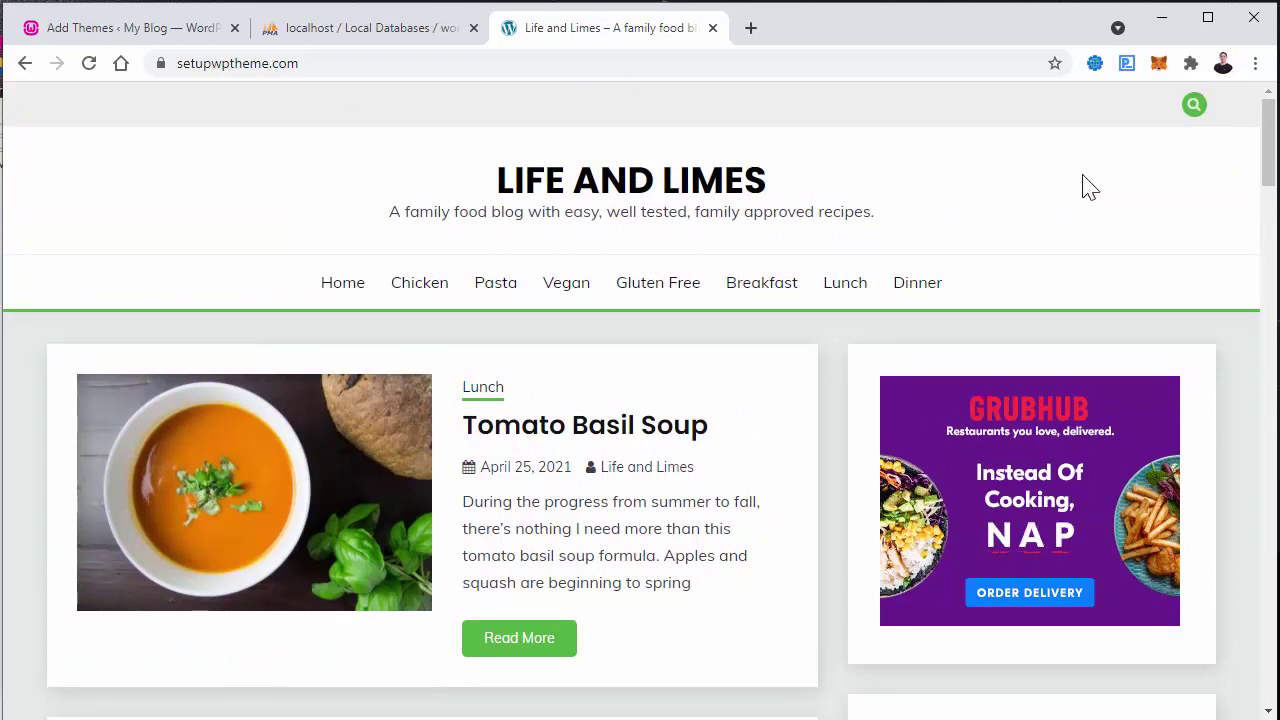
scroll(1094, 331, "down", 1)
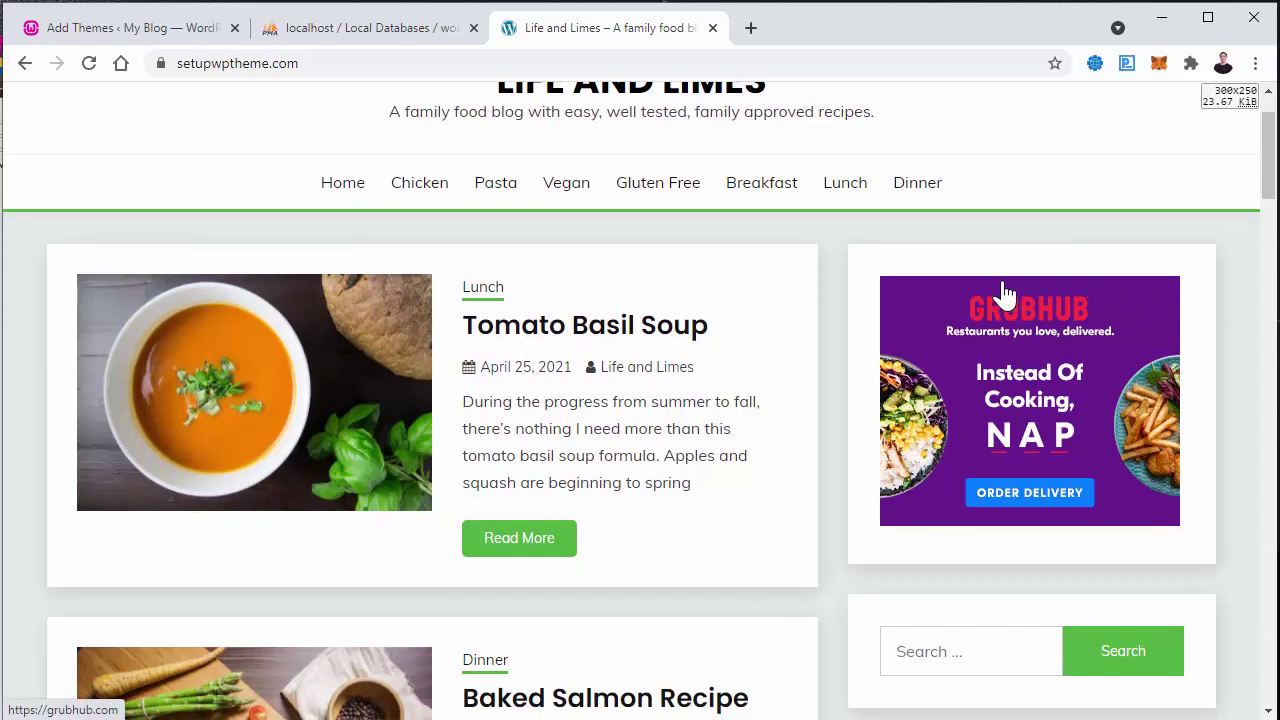
Step: Return to the WordPress admin tab and visit the My Blog site's front page
left_click(166, 36)
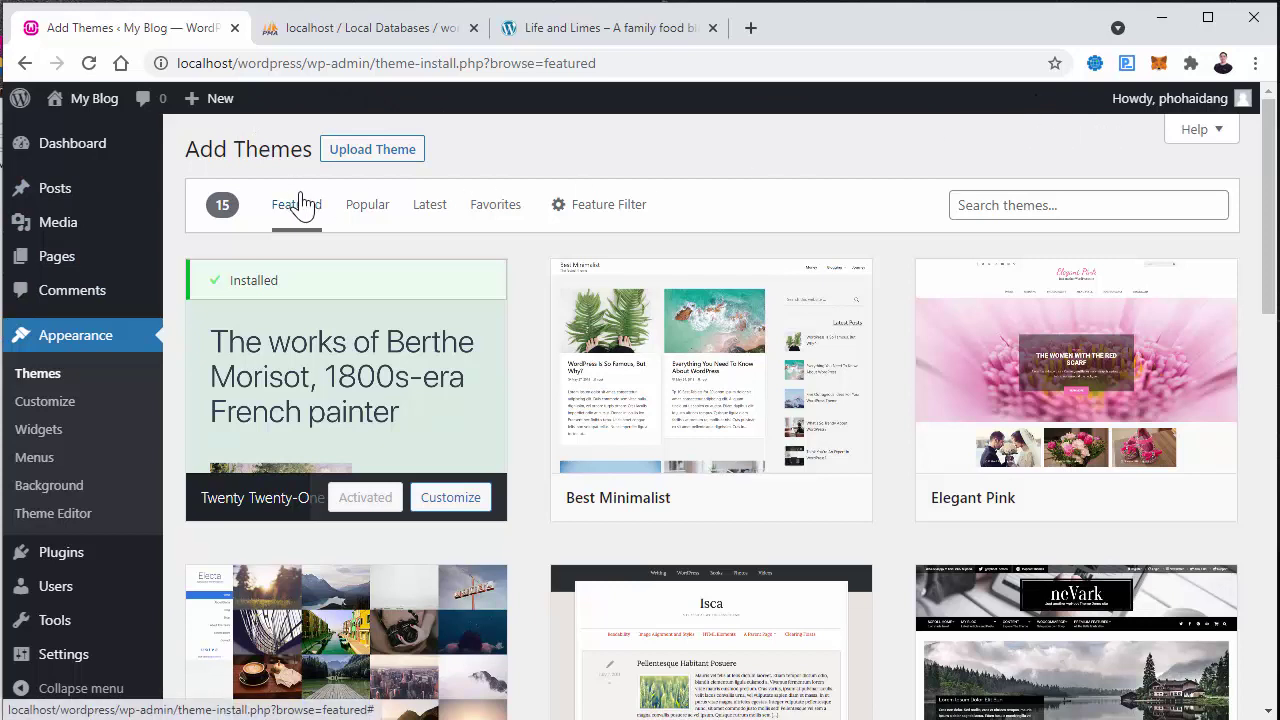
mouse_move(99, 121)
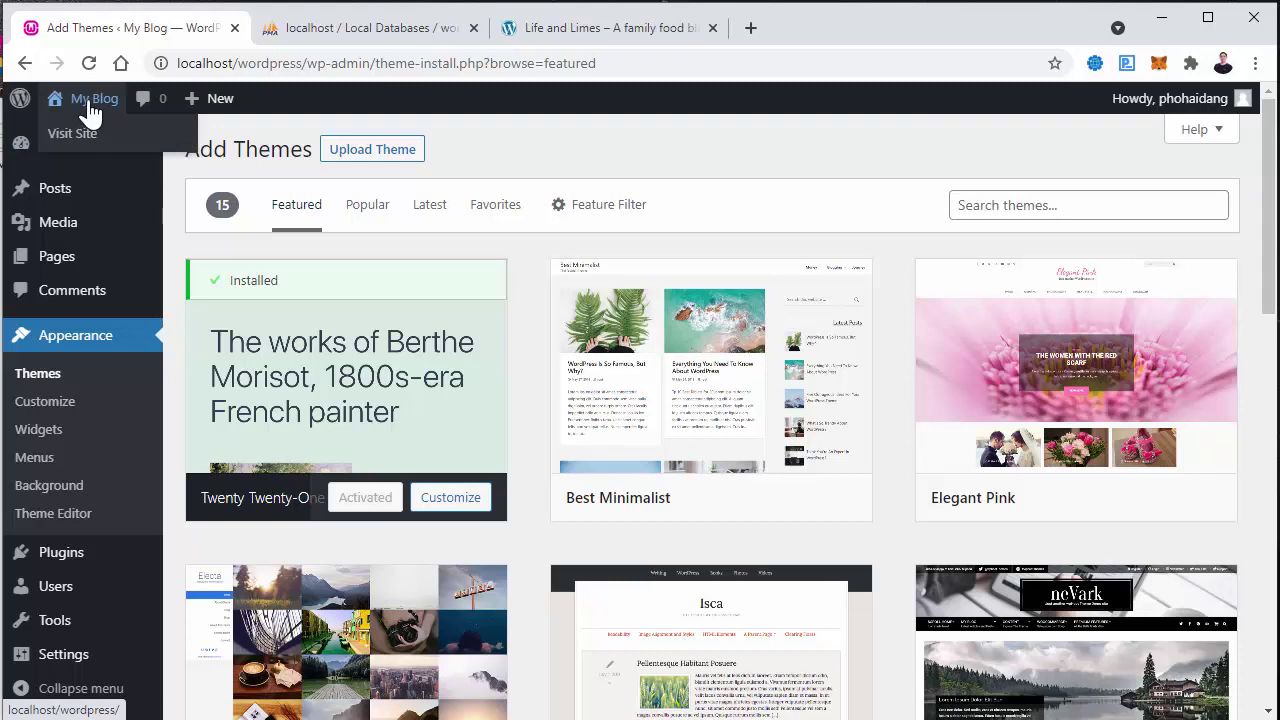
right_click(90, 112)
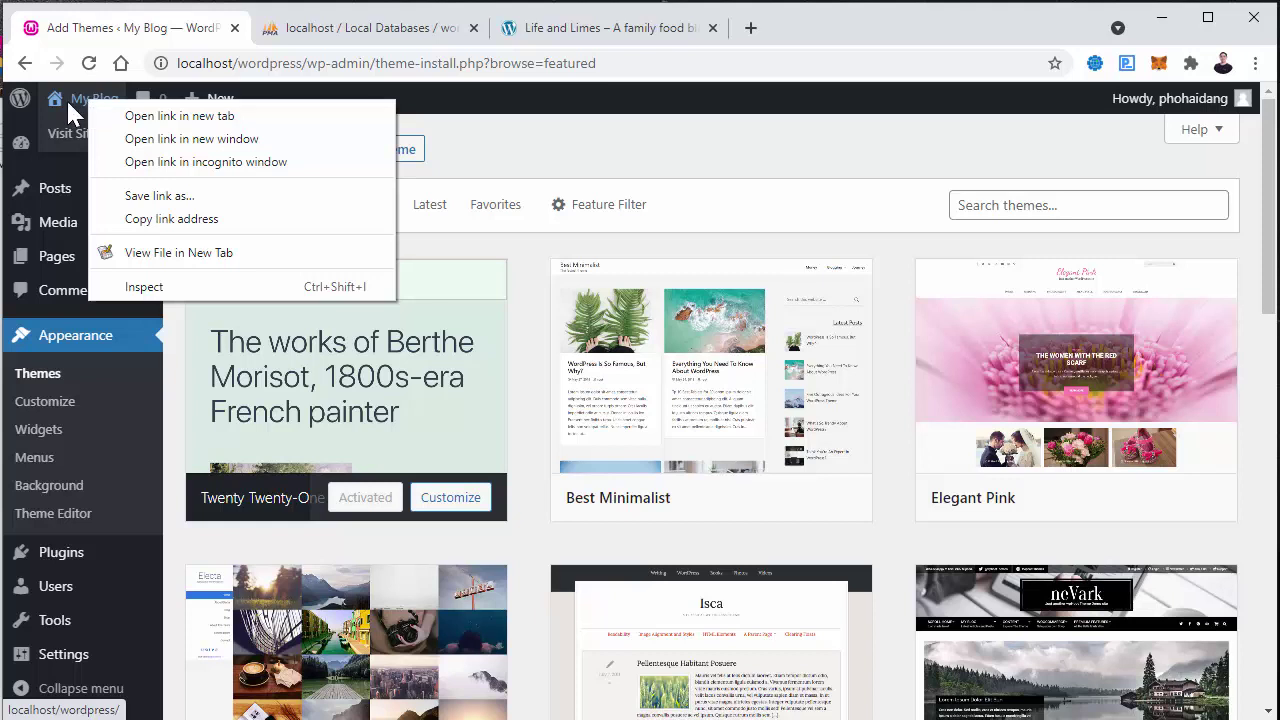
left_click(68, 122)
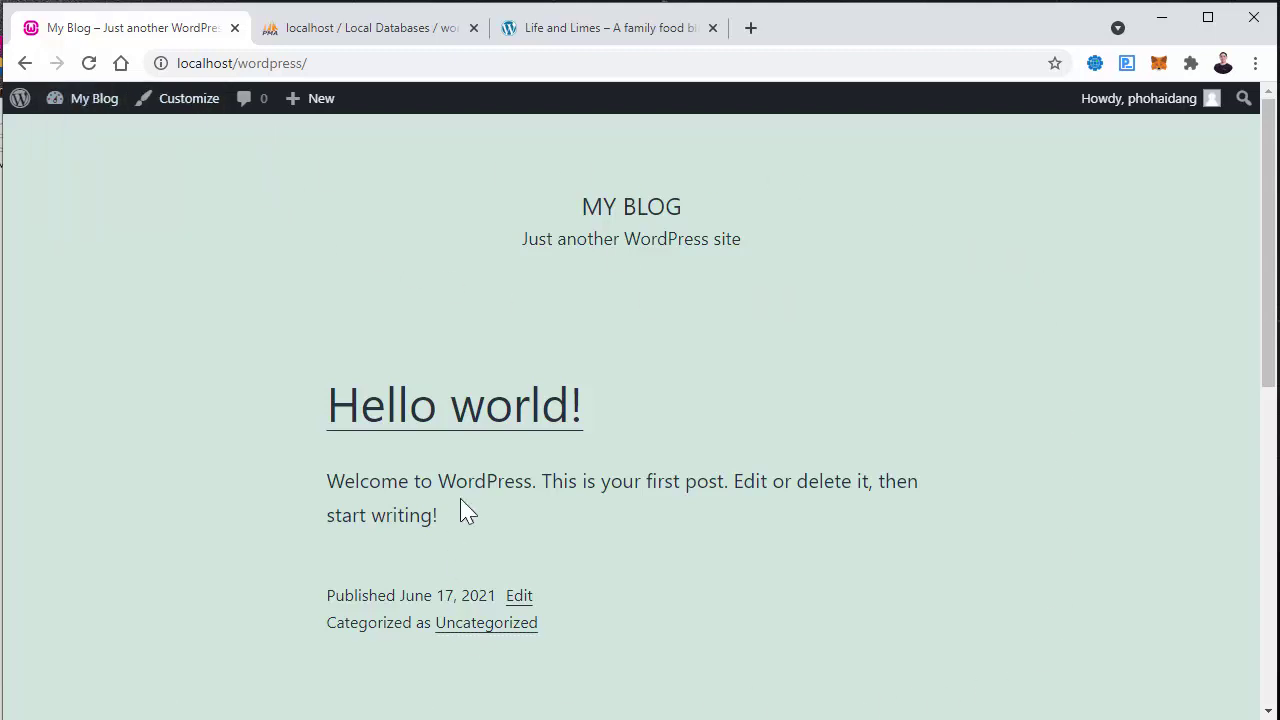
Step: Look over the My Blog home page, then open the "Hello world!" post and view its content and comment section
scroll(503, 451, "down", 7)
scroll(503, 451, "up", 7)
left_click(551, 415)
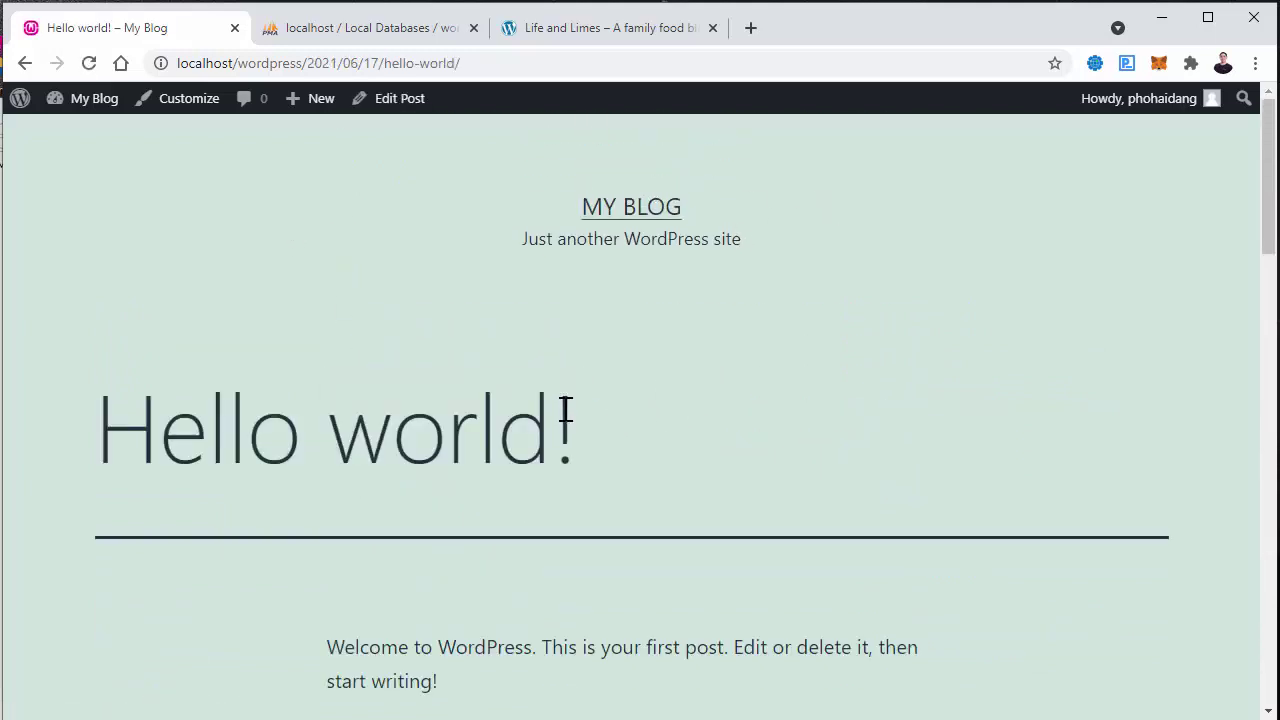
scroll(597, 466, "down", 4)
scroll(597, 466, "down", 12)
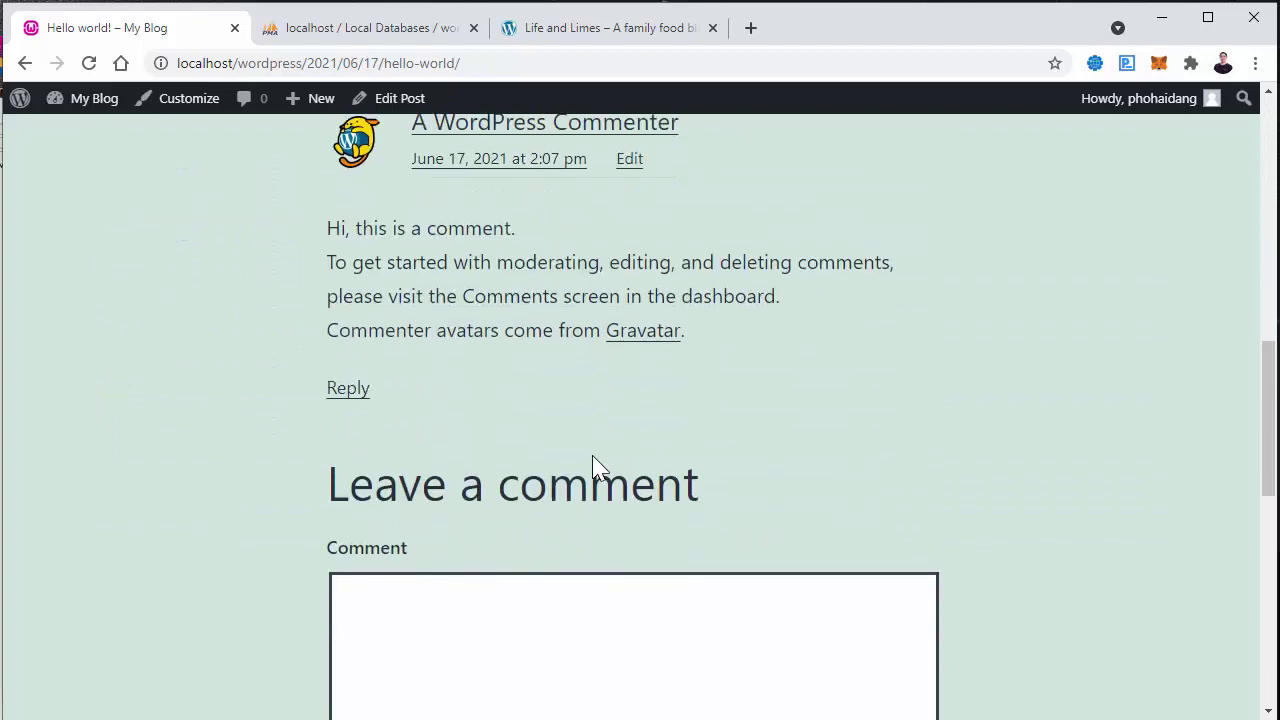
Step: Look over the rest of the "Hello world!" post page, including its footer widgets, publishing details and category
scroll(597, 466, "down", 3)
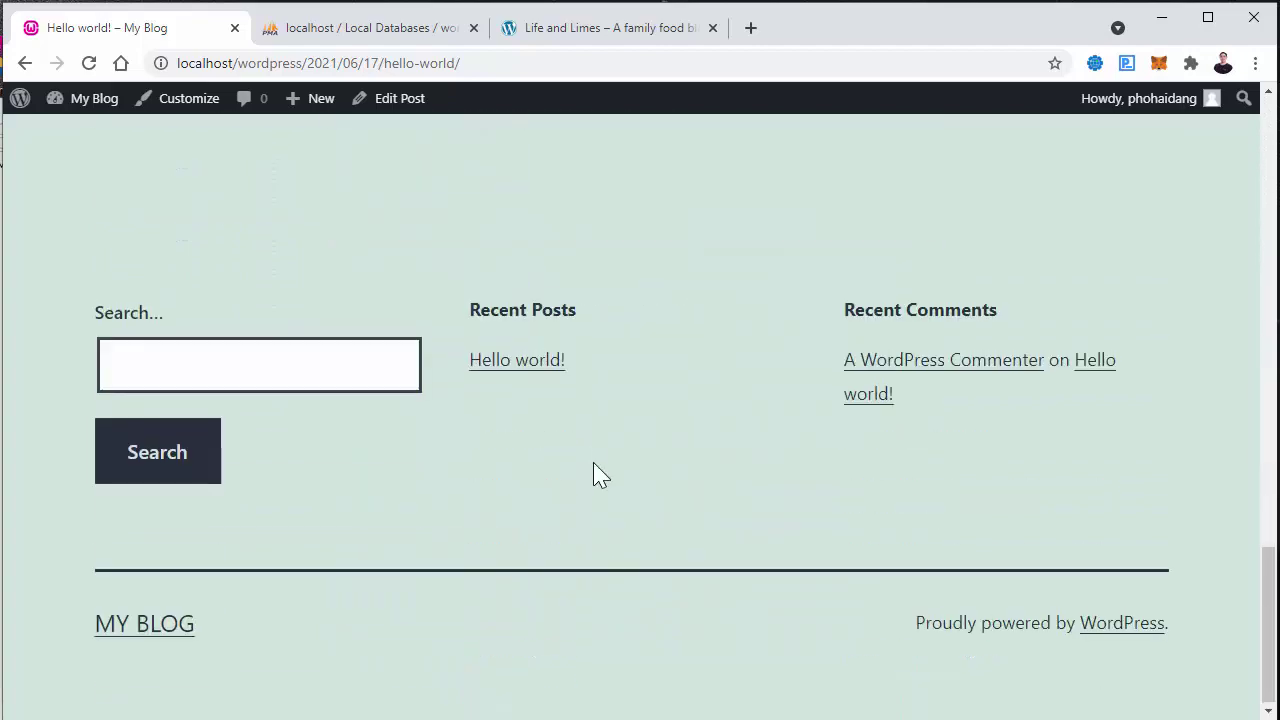
scroll(597, 474, "up", 10)
scroll(597, 475, "up", 6)
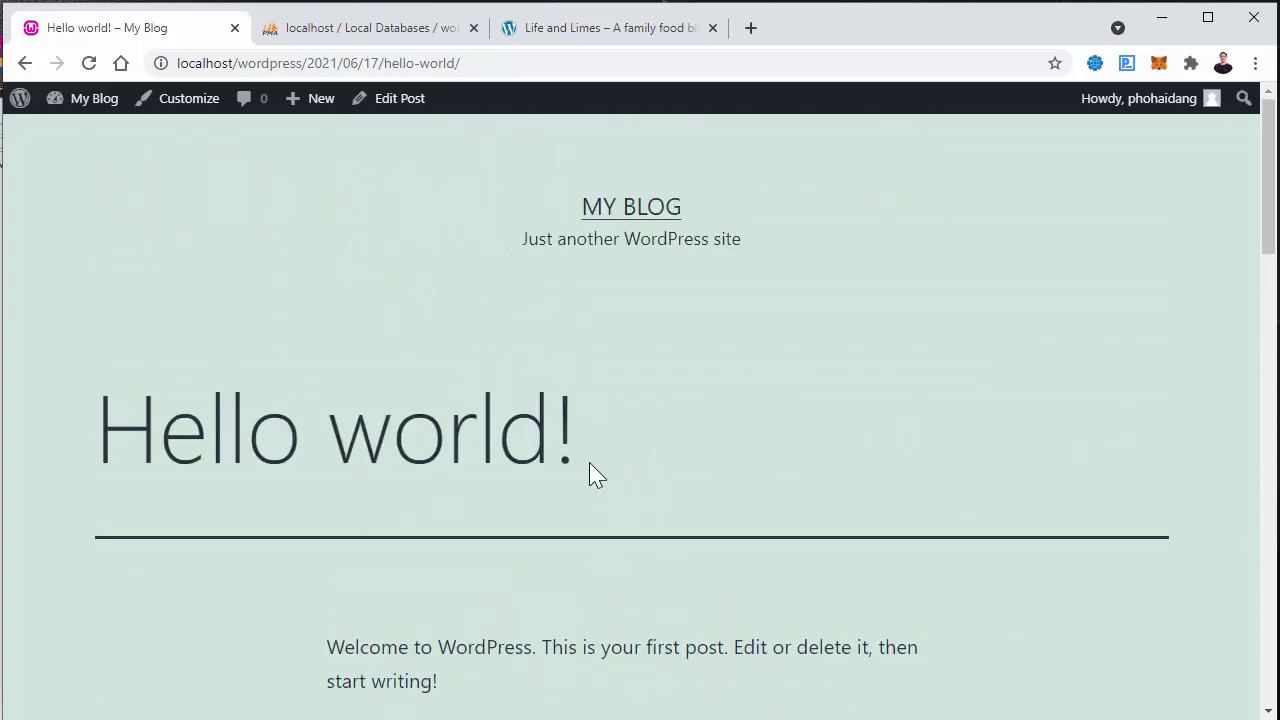
scroll(812, 340, "down", 2)
scroll(812, 375, "down", 3)
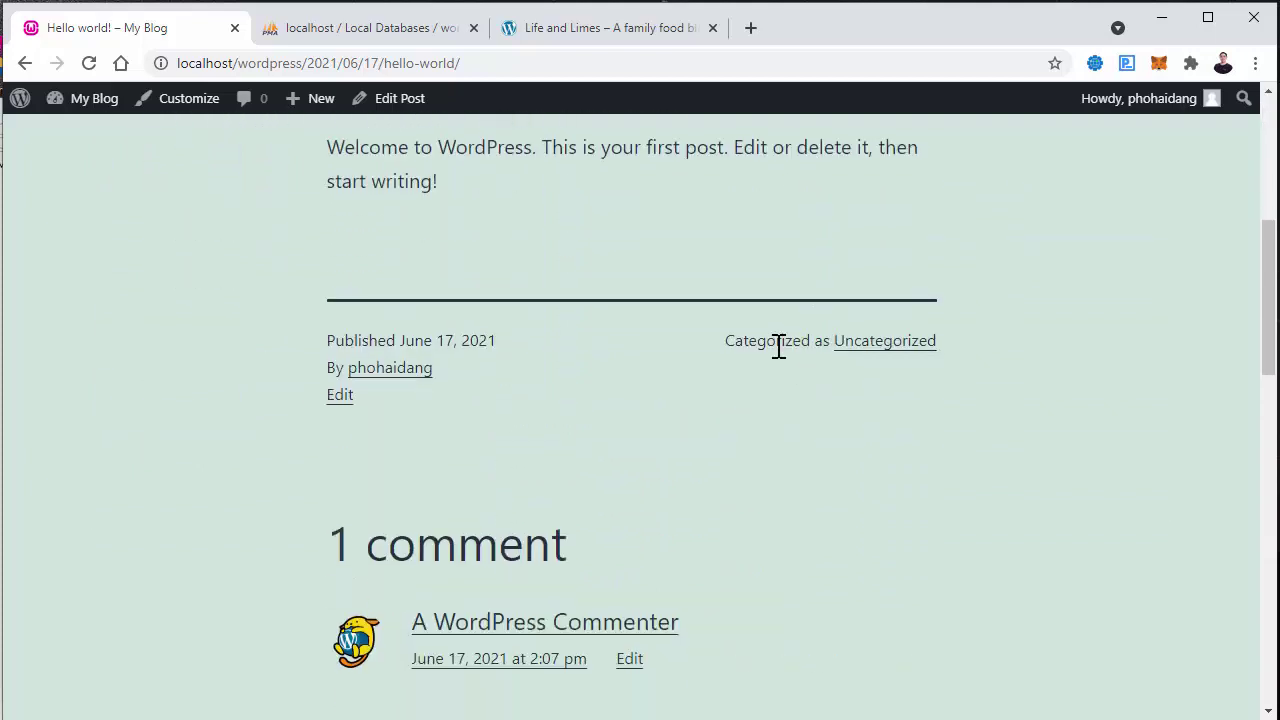
scroll(777, 346, "up", 5)
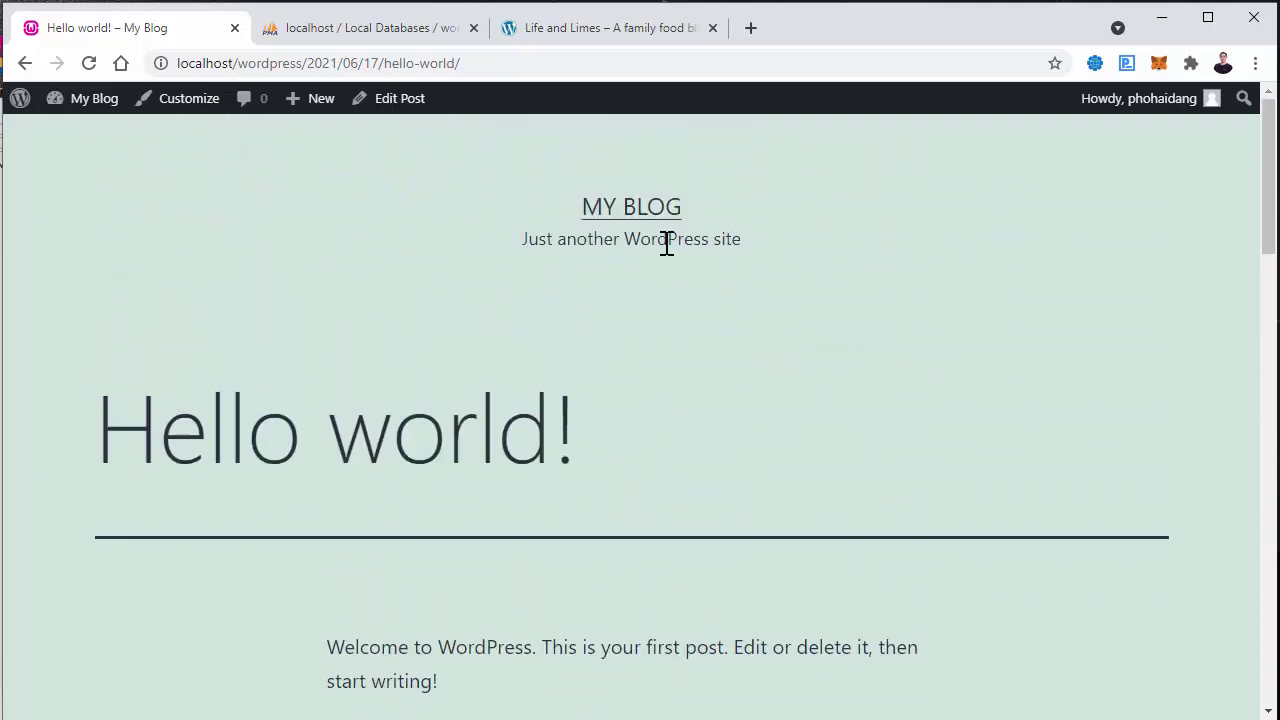
Step: Open the theme customizer for the post page, view its available options, and close it
left_click(189, 112)
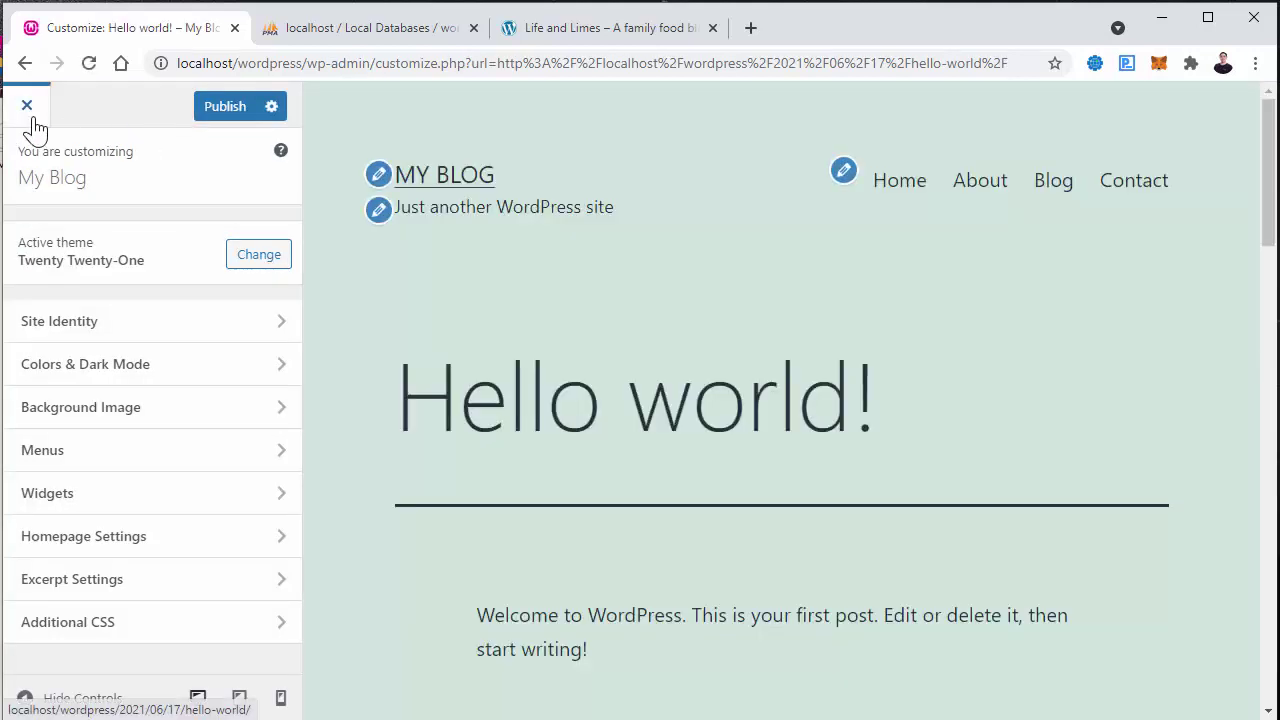
left_click(28, 108)
left_click(737, 196)
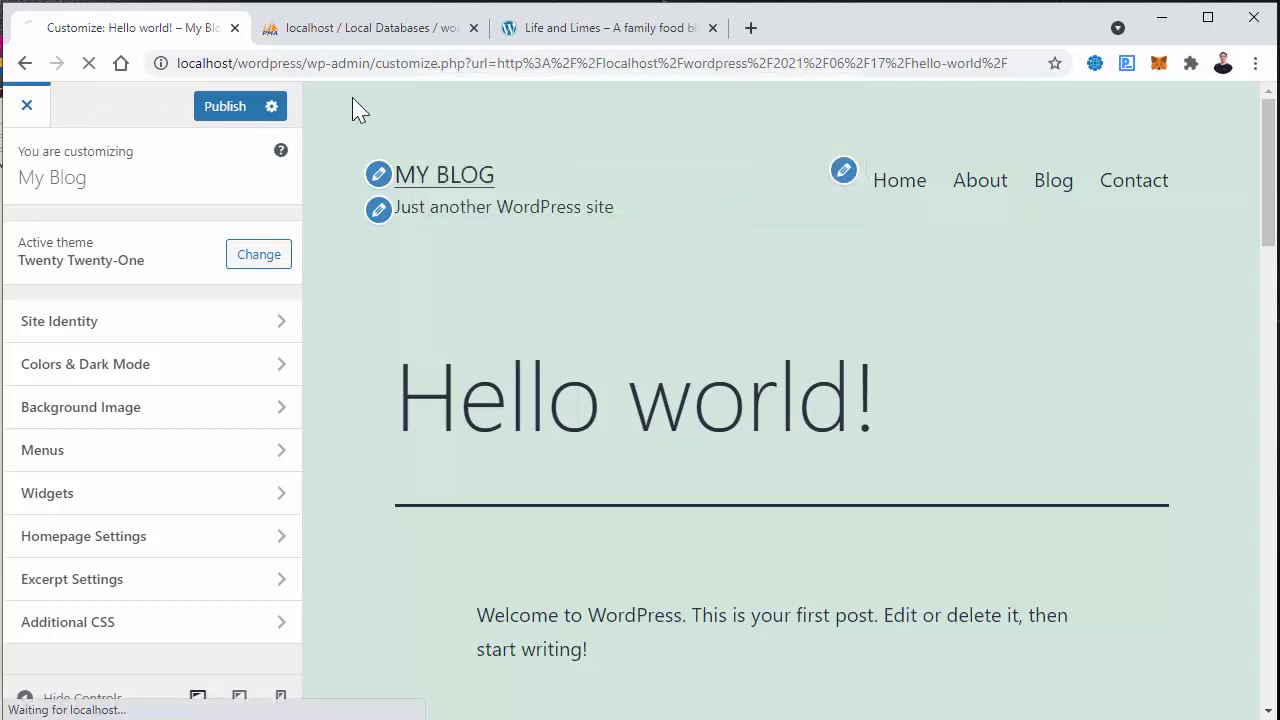
Step: Return to the WordPress dashboard and open the page of installed themes
mouse_move(36, 104)
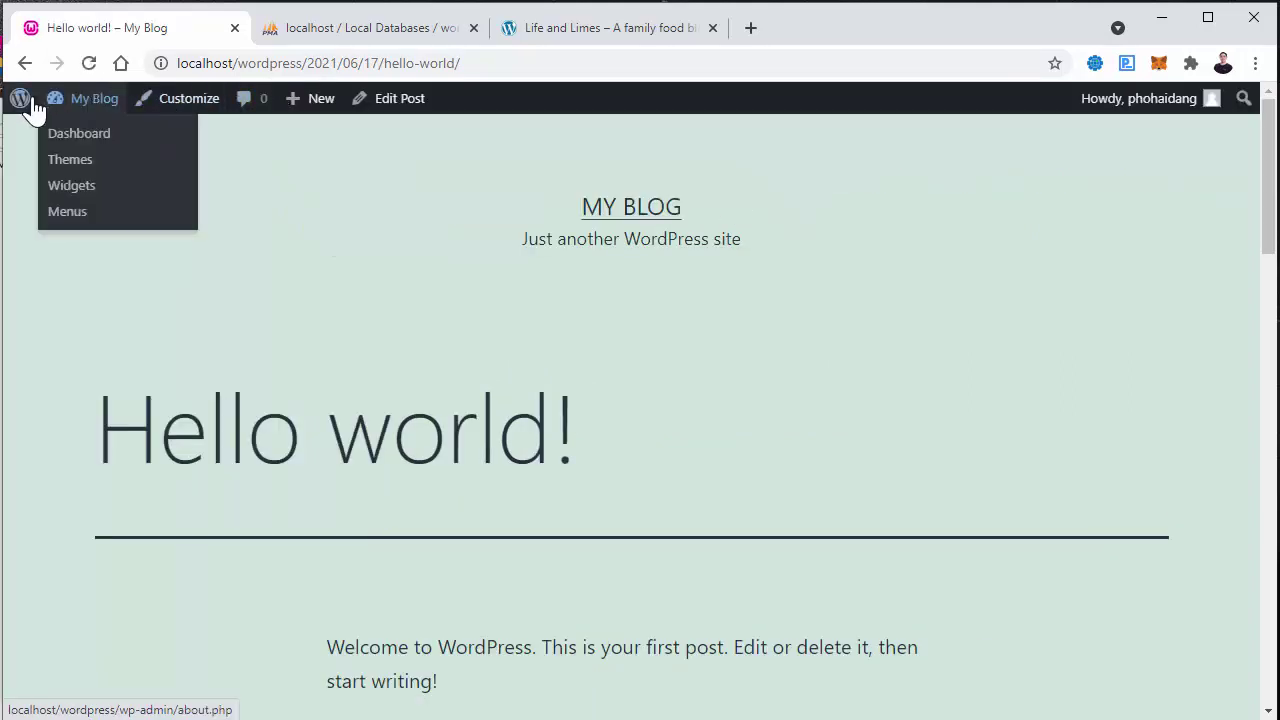
left_click(68, 135)
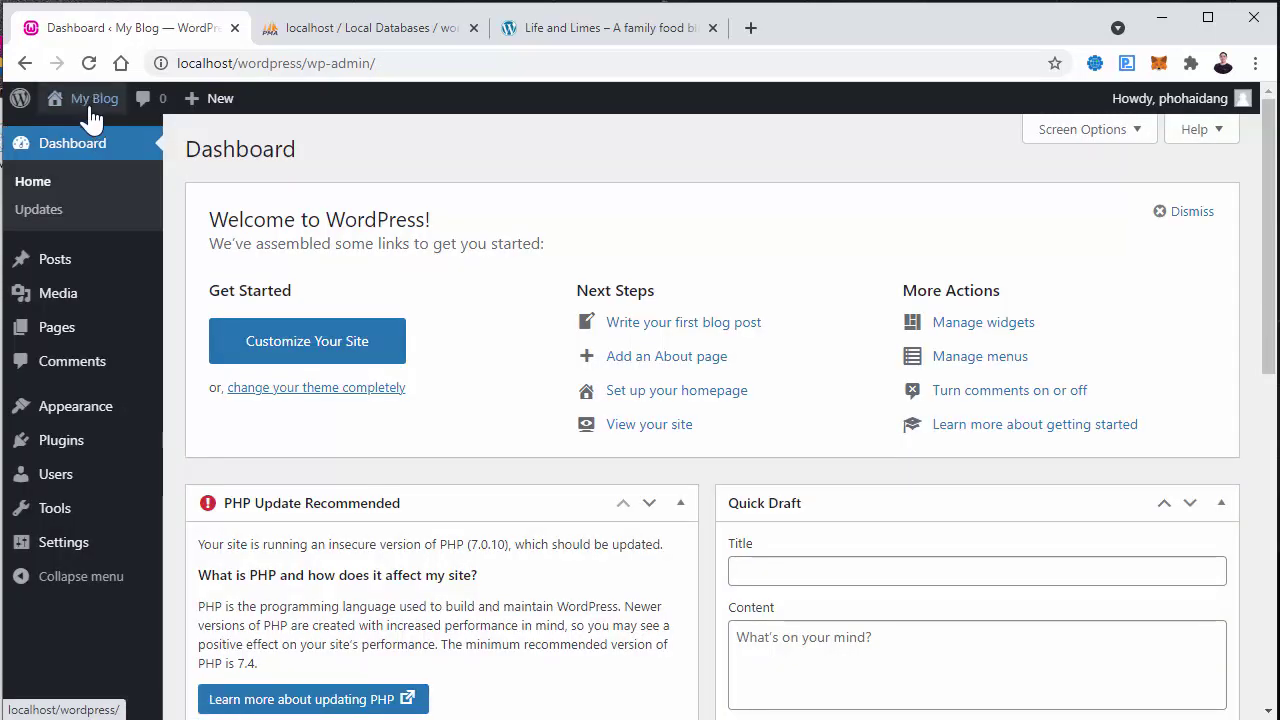
mouse_move(62, 104)
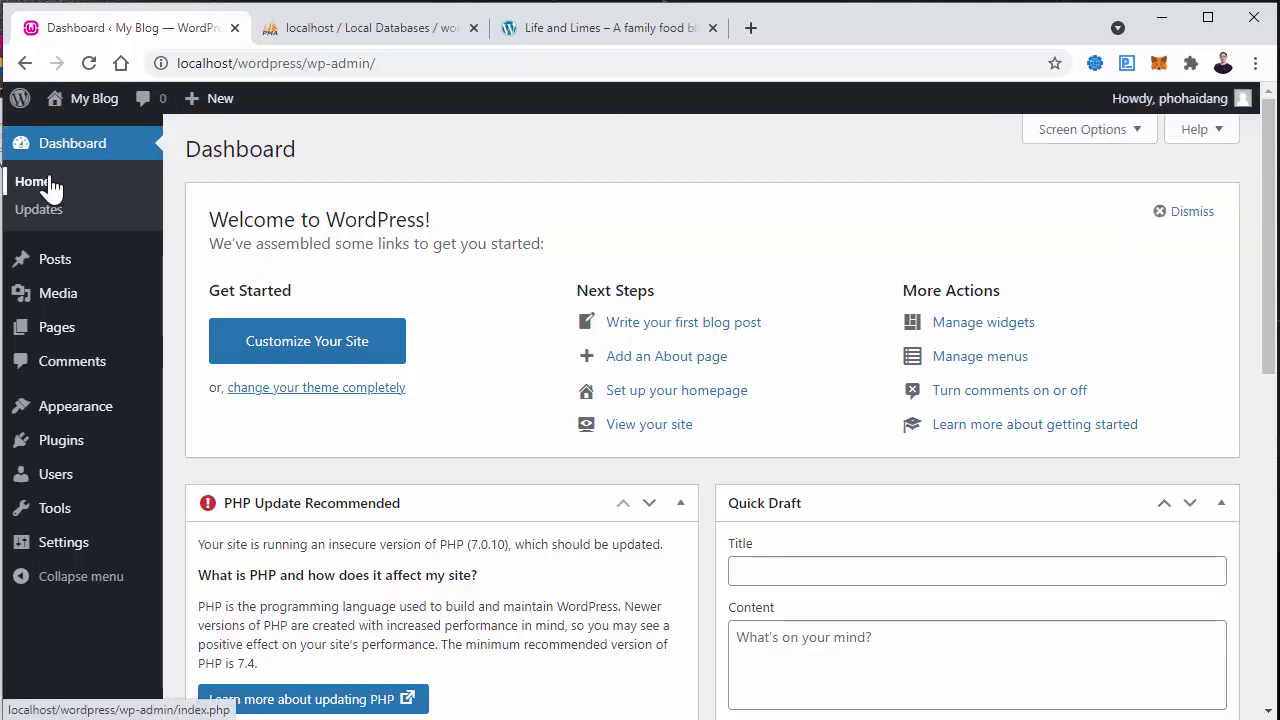
mouse_move(58, 335)
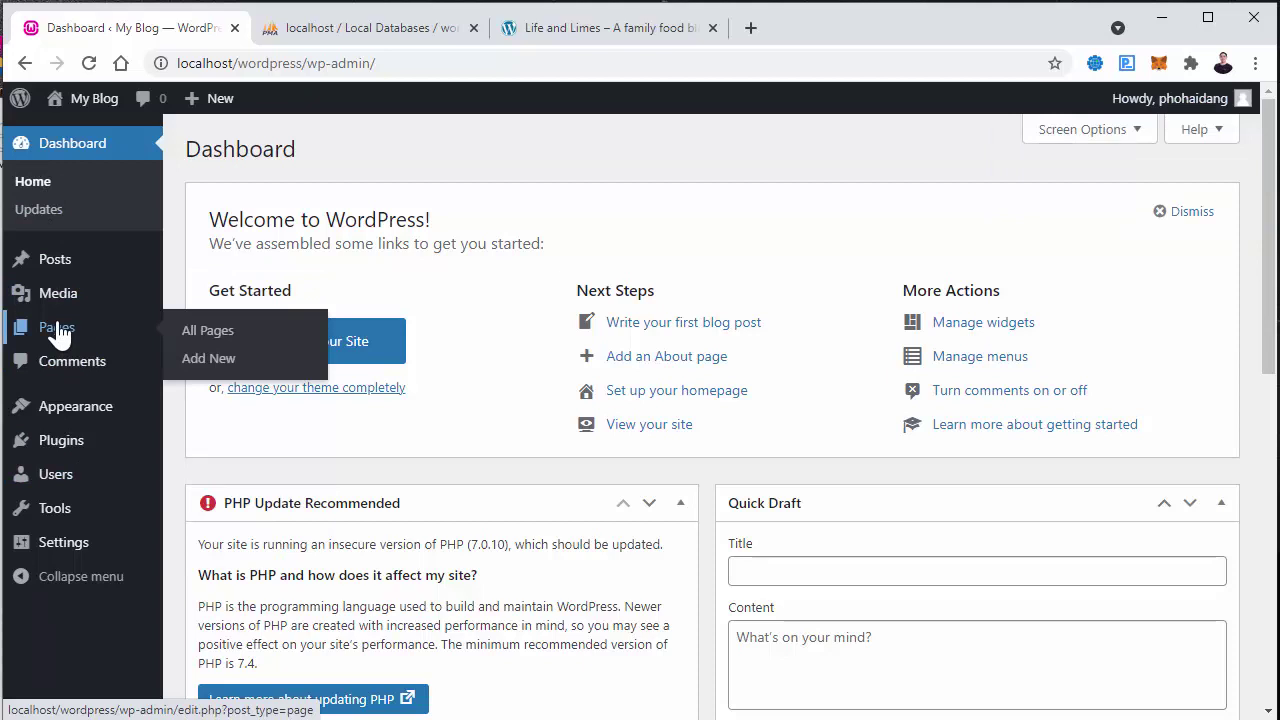
mouse_move(98, 422)
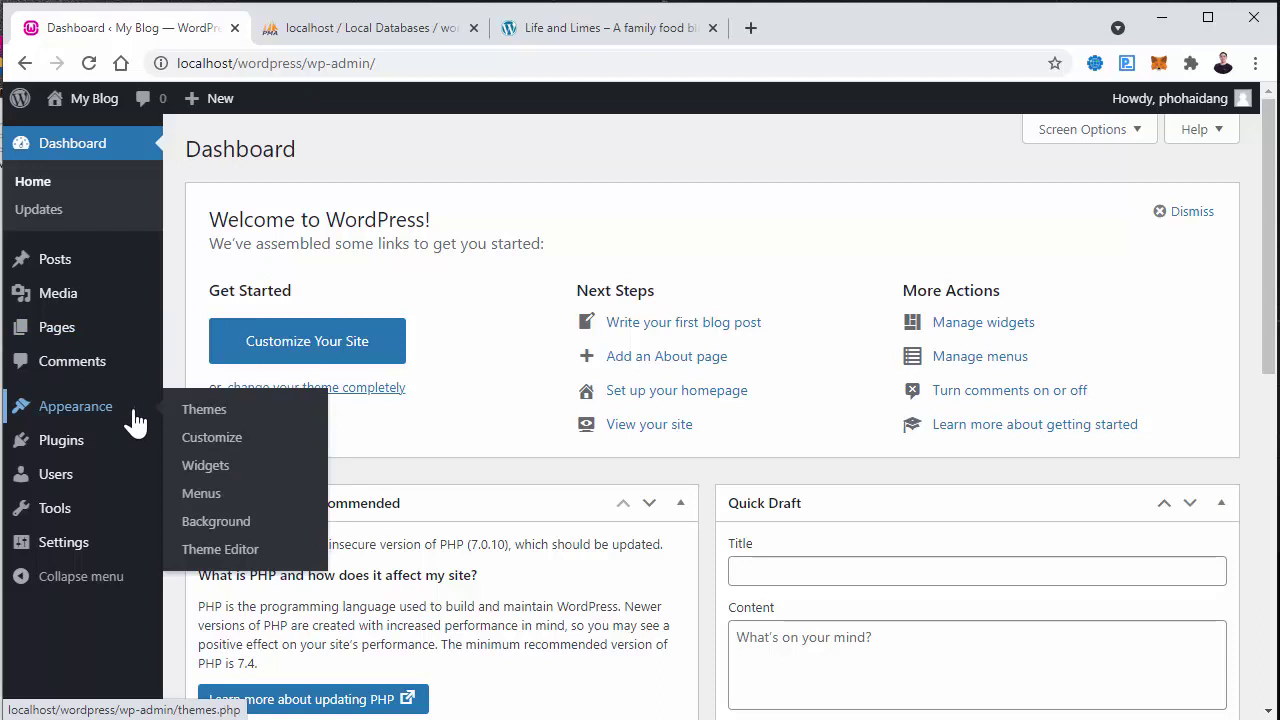
left_click(222, 424)
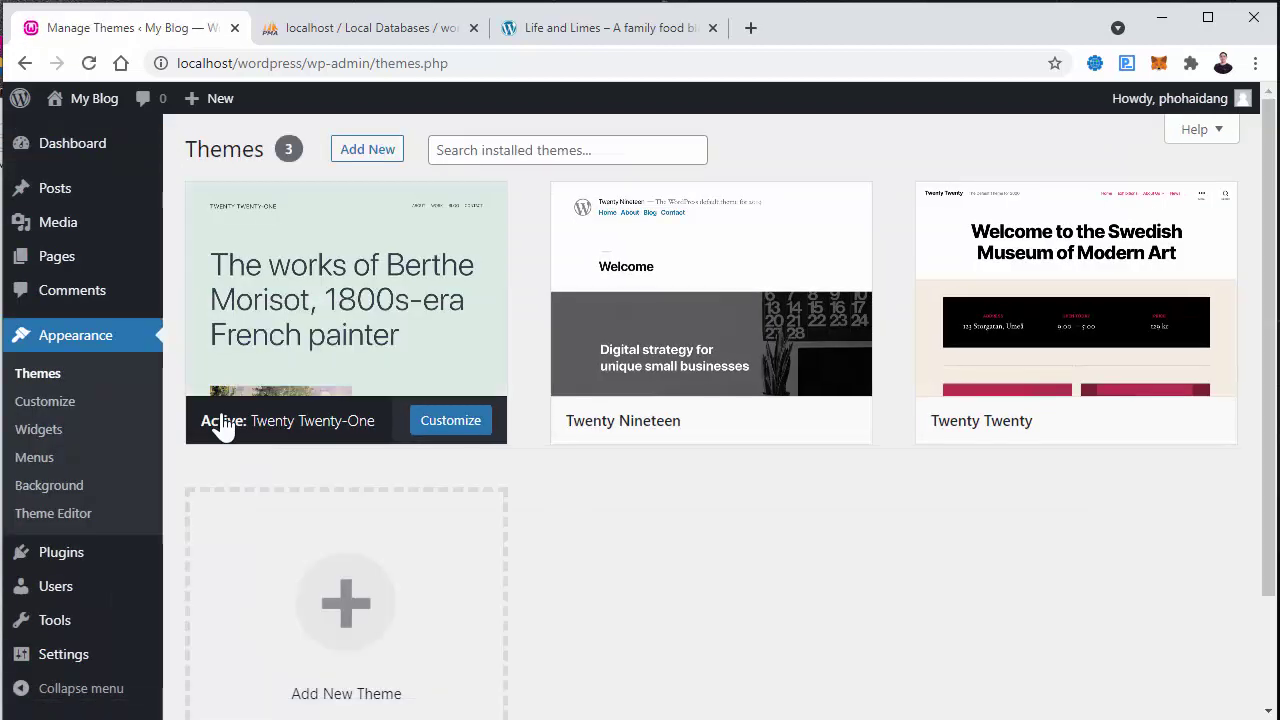
Step: Start adding a new theme and search the theme directory for "fairy"
left_click(367, 152)
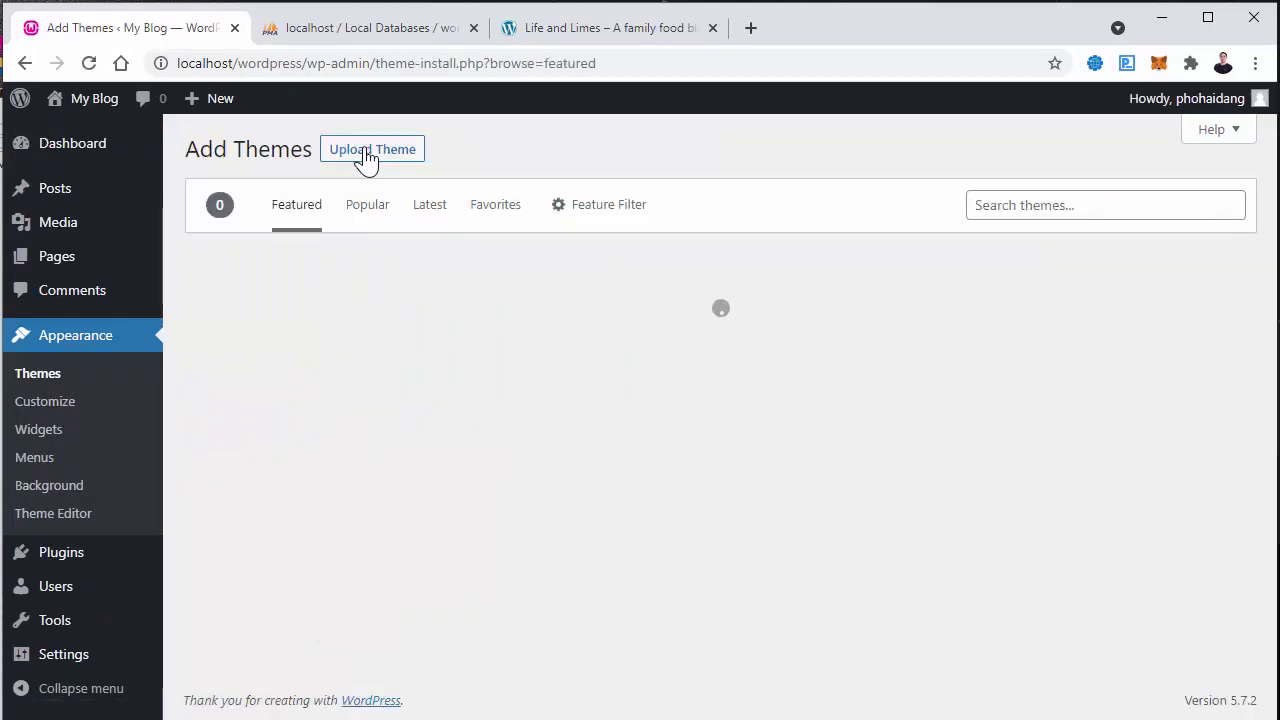
left_click(1040, 207)
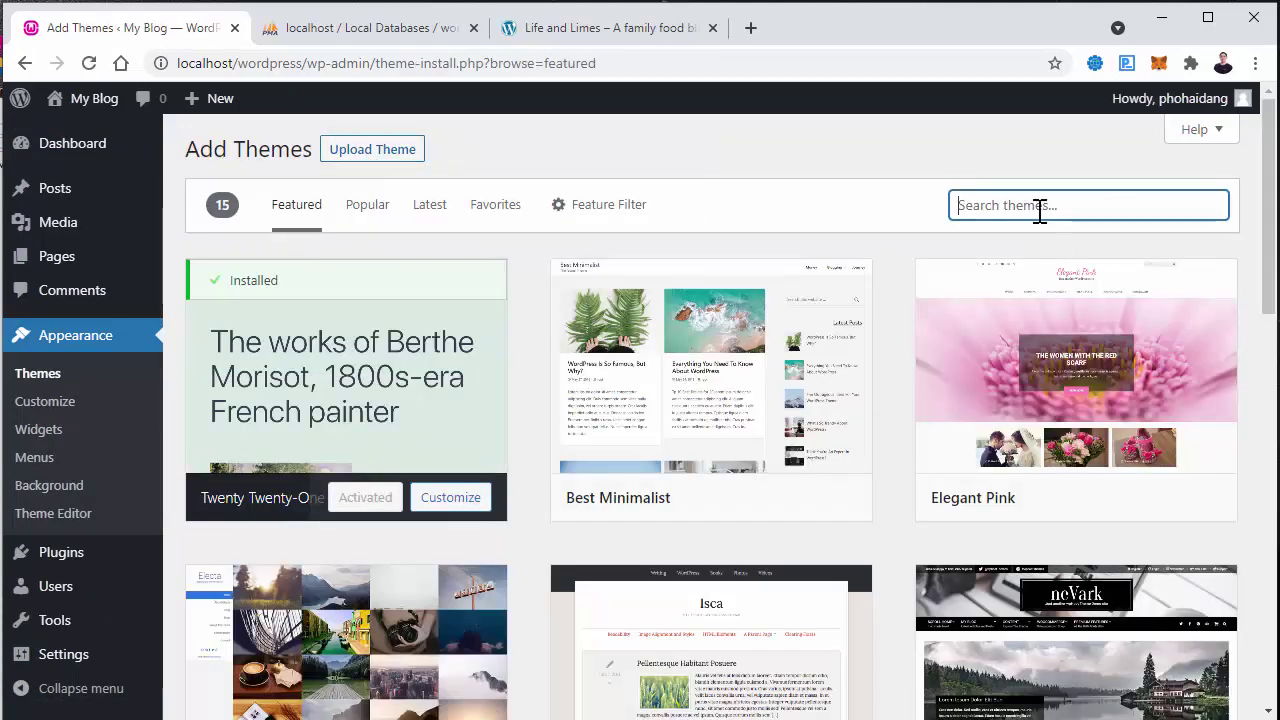
type("fairy")
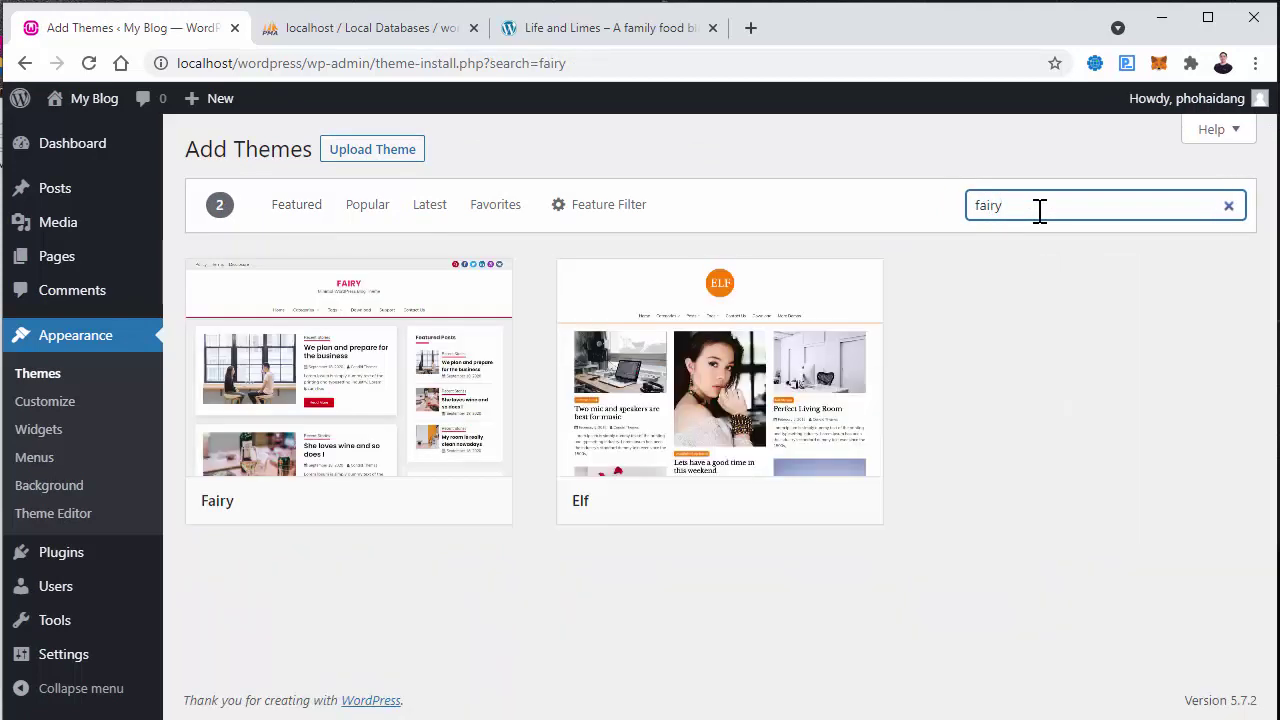
left_click_drag(1035, 210, 968, 206)
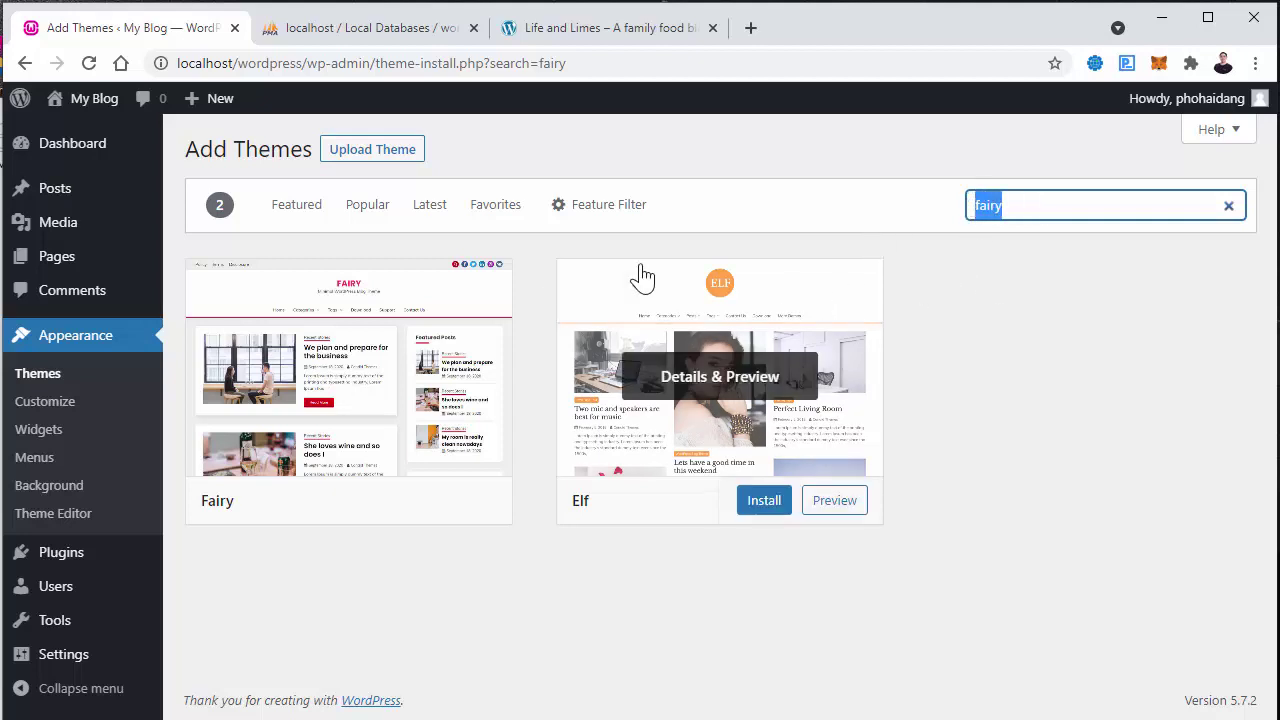
Step: Install the Fairy theme and activate it for the site
mouse_move(354, 423)
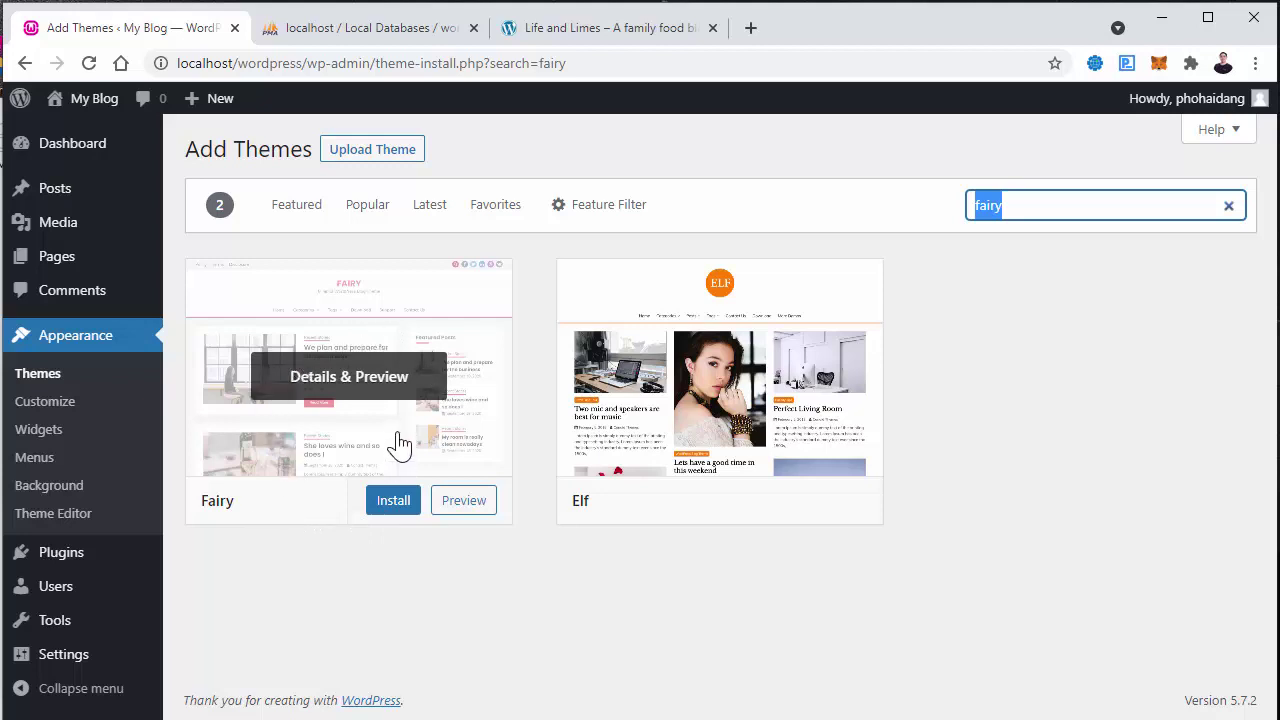
left_click(393, 500)
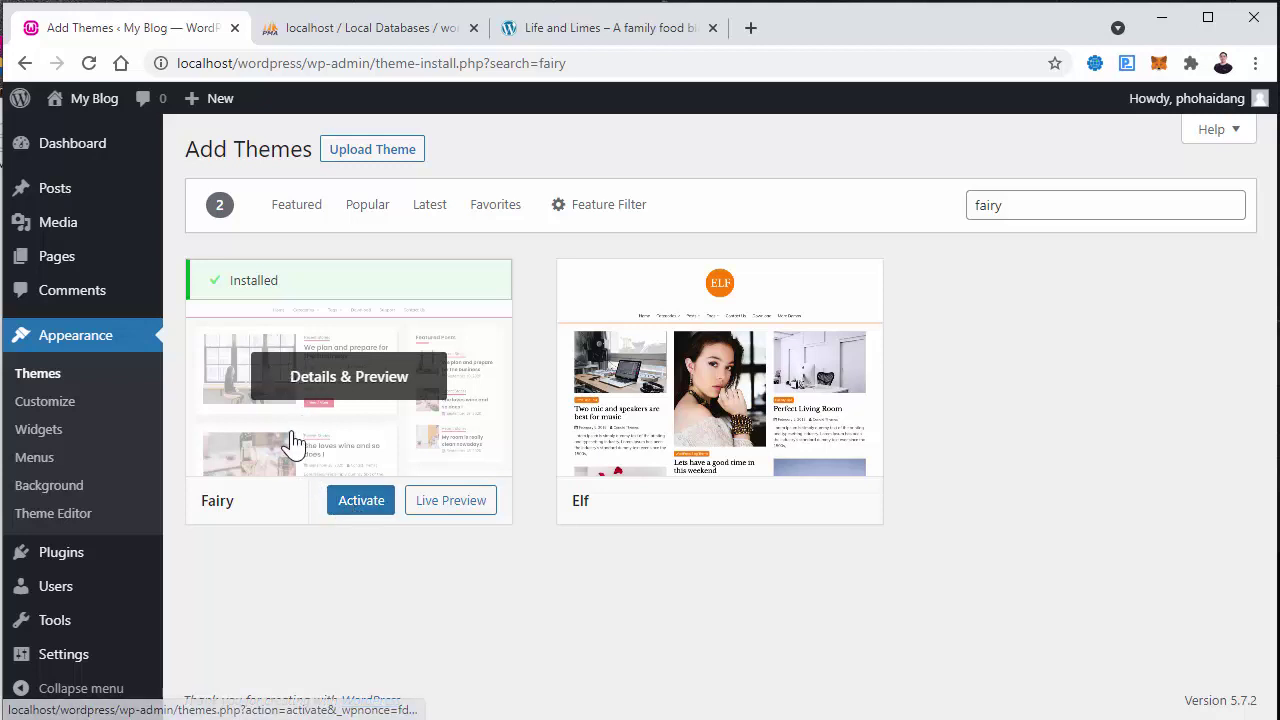
left_click(354, 512)
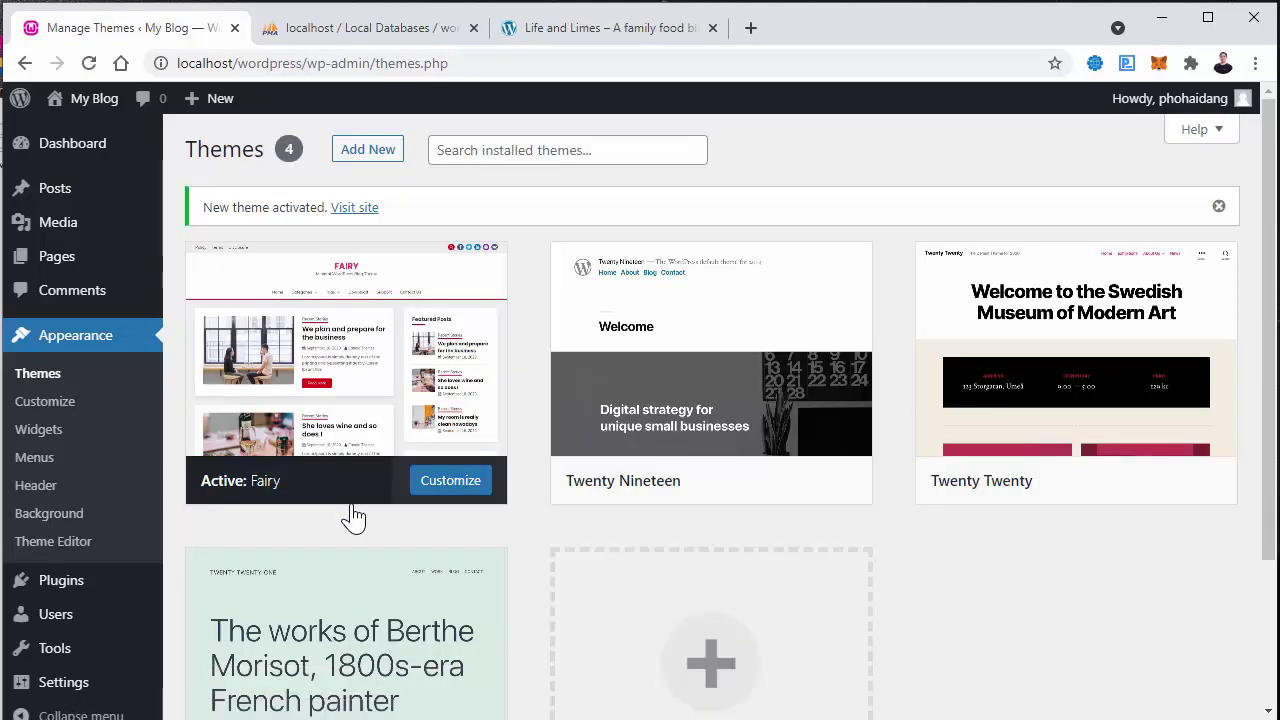
Step: Open the My Blog front page in a new browser tab and switch to it
mouse_move(75, 110)
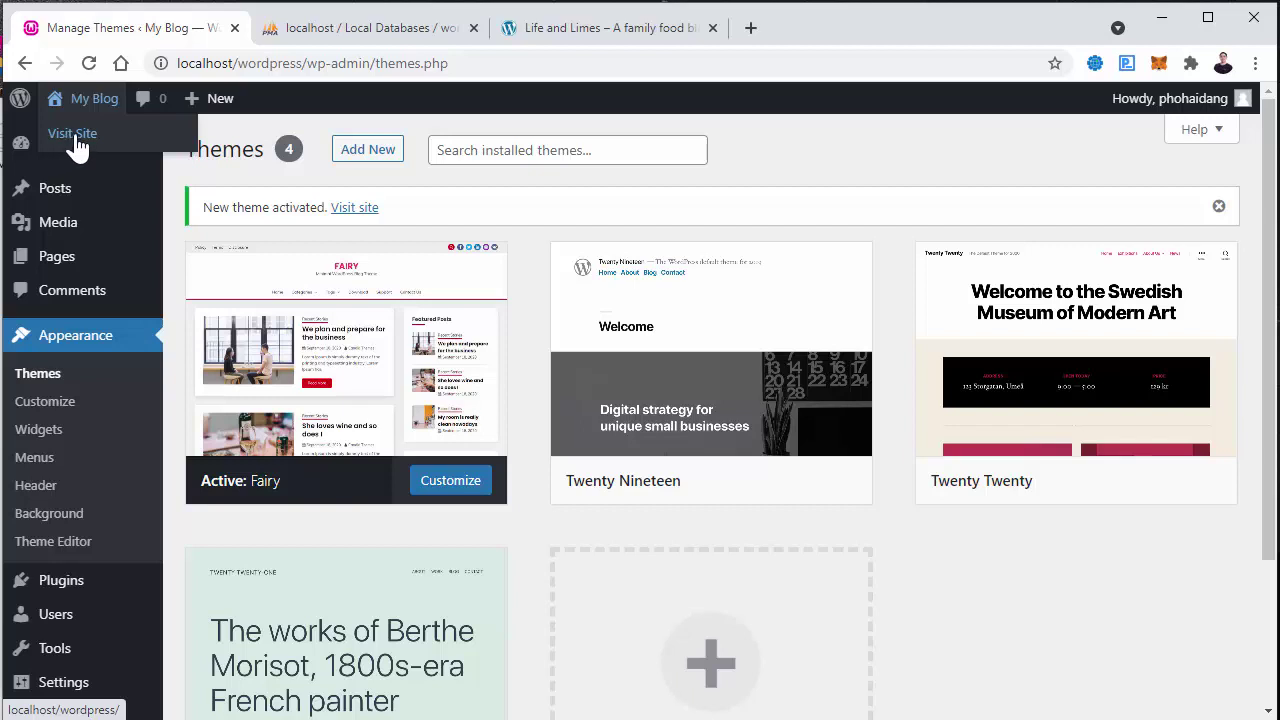
right_click(77, 138)
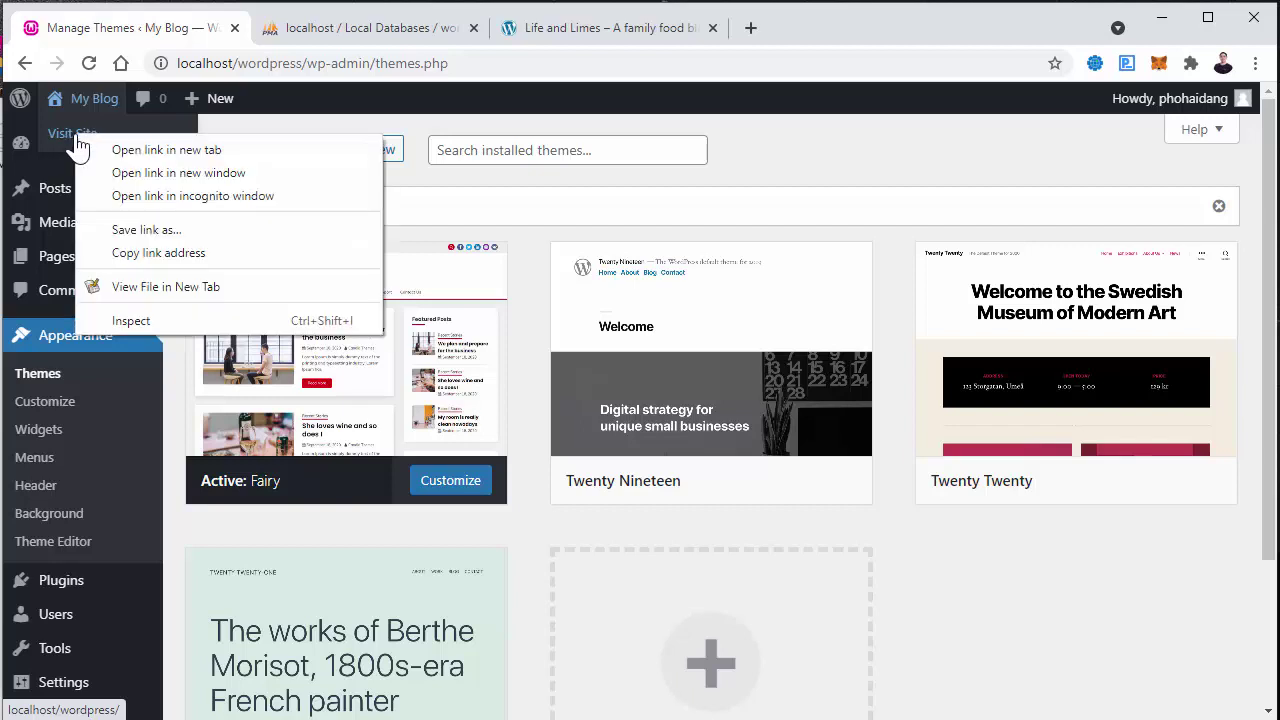
left_click(145, 150)
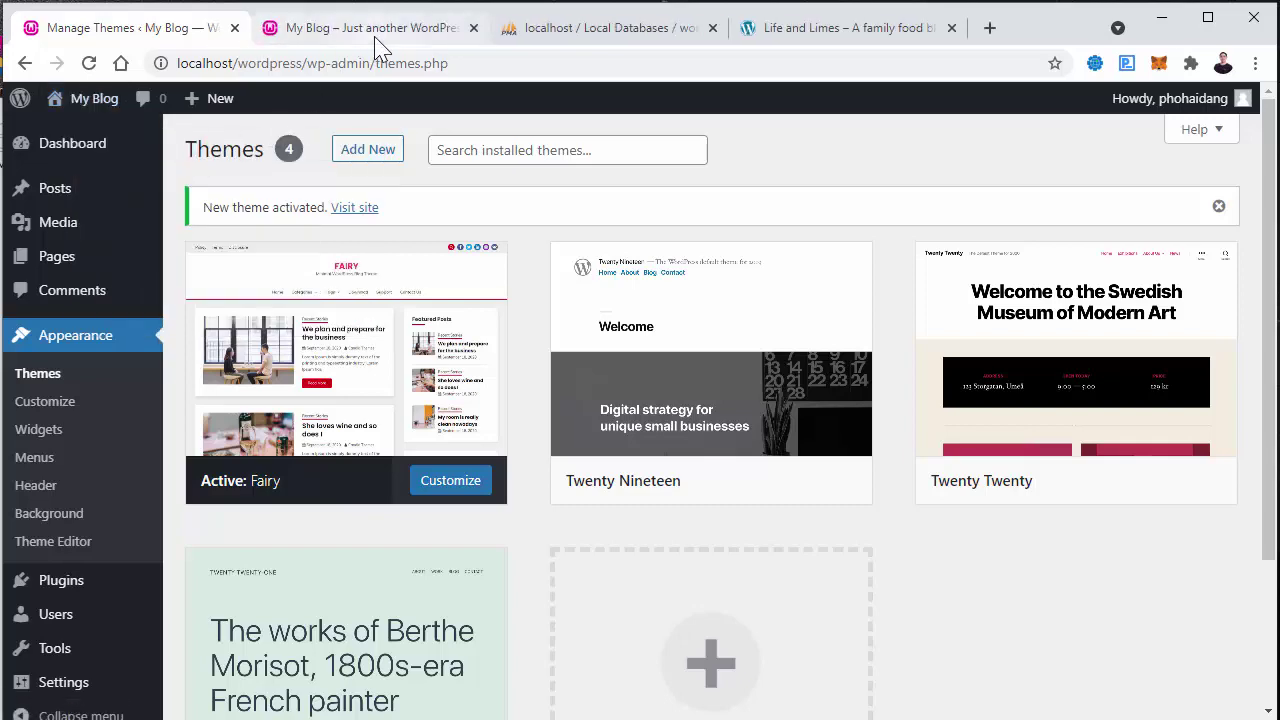
left_click(378, 44)
Step: Examine the front page under the Fairy theme, including its header, post card, sidebar widgets and footer
scroll(358, 250, "down", 3)
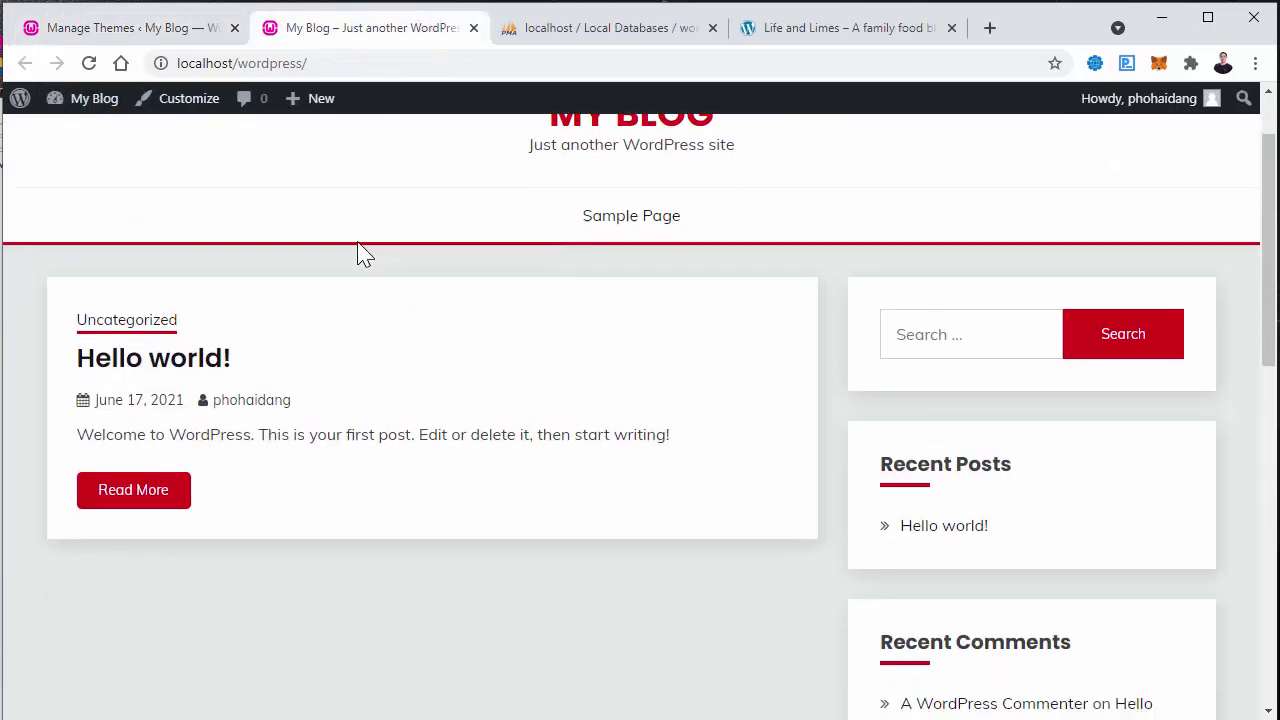
scroll(723, 506, "down", 5)
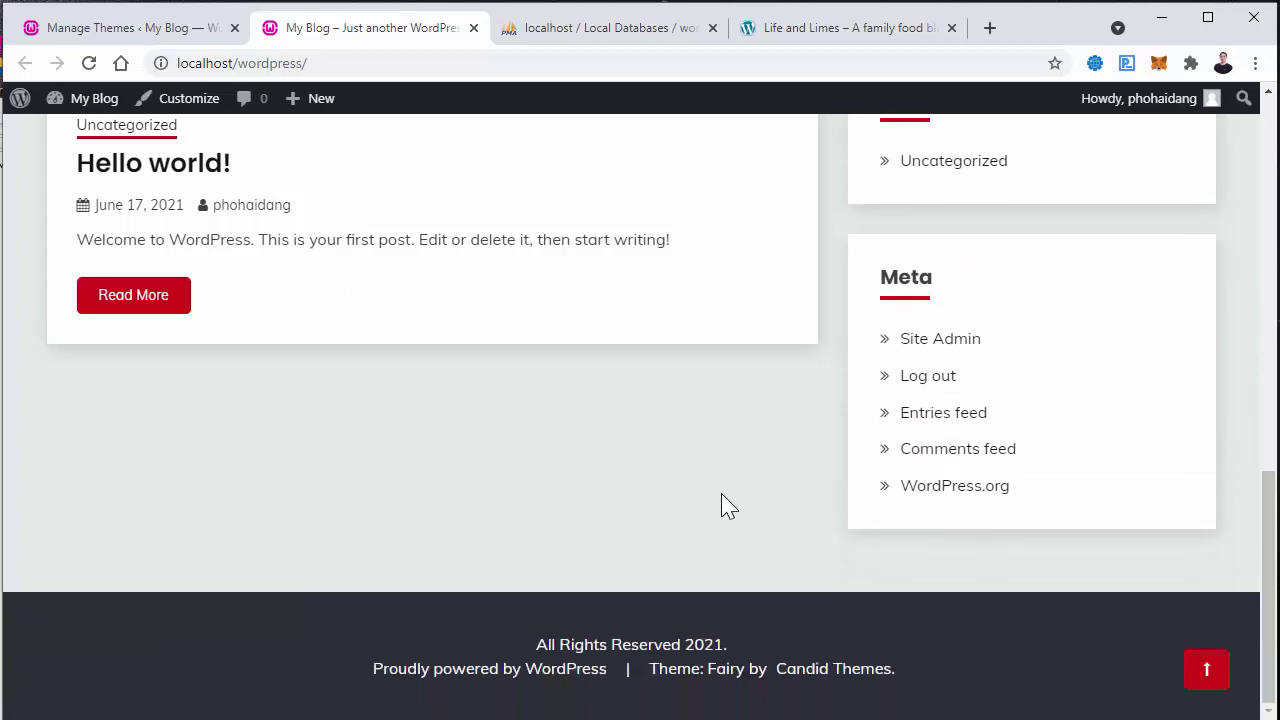
scroll(723, 506, "up", 8)
scroll(108, 210, "up", 2)
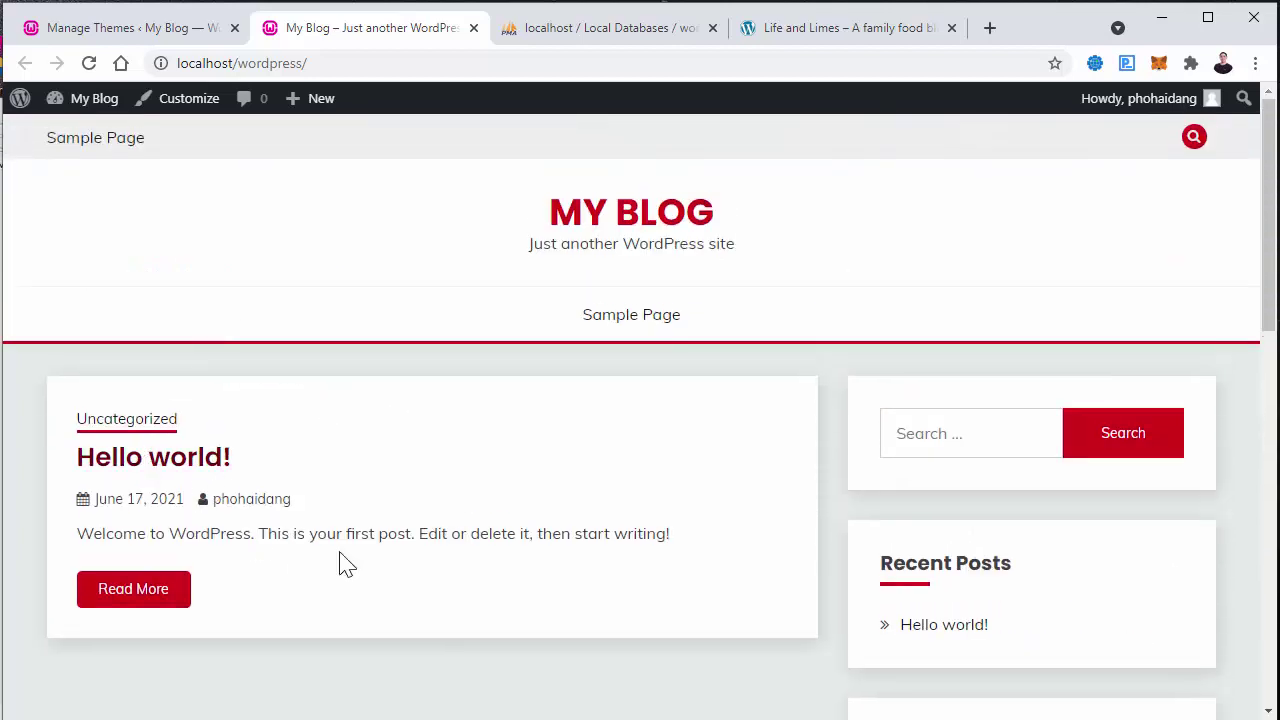
scroll(1146, 500, "down", 3)
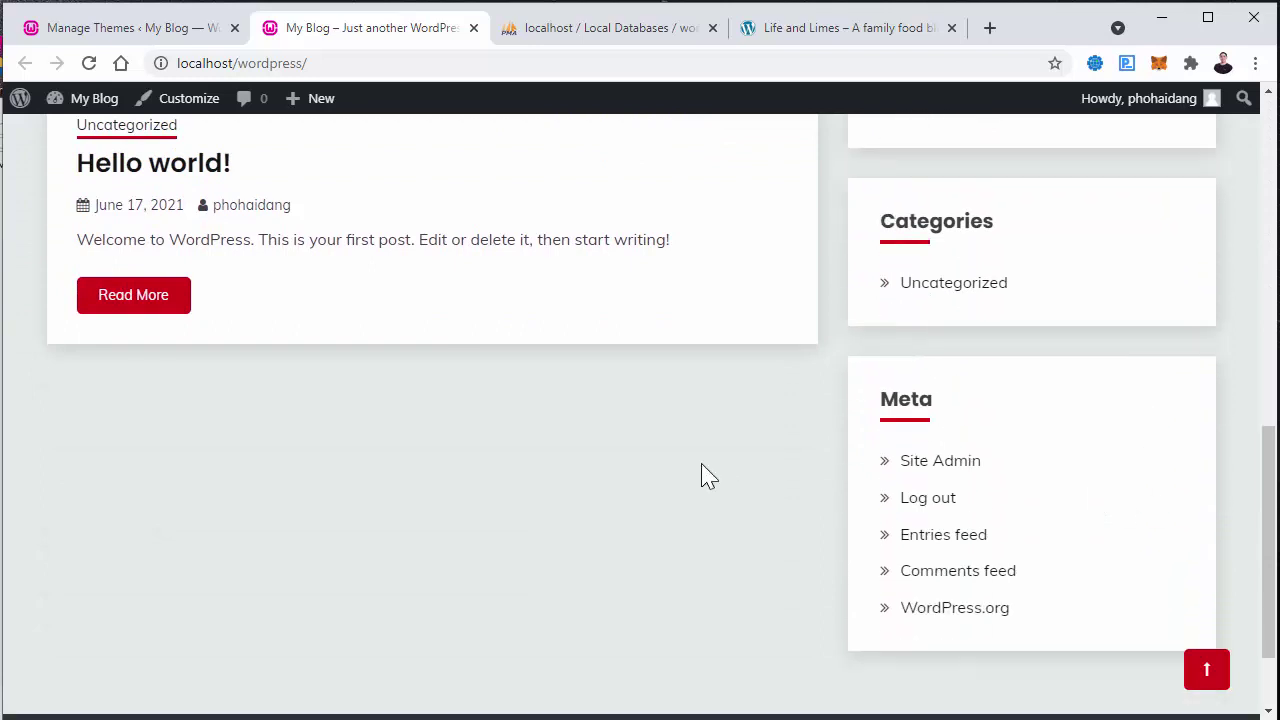
scroll(634, 451, "up", 3)
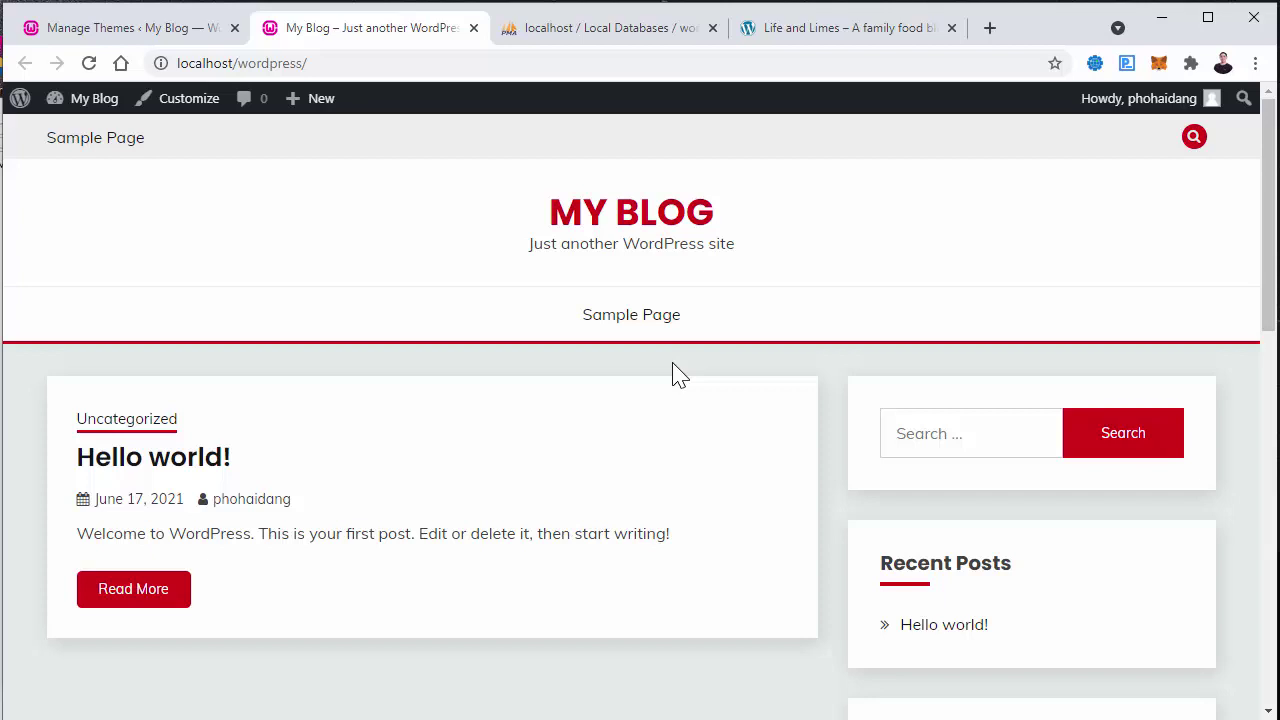
scroll(680, 370, "down", 1)
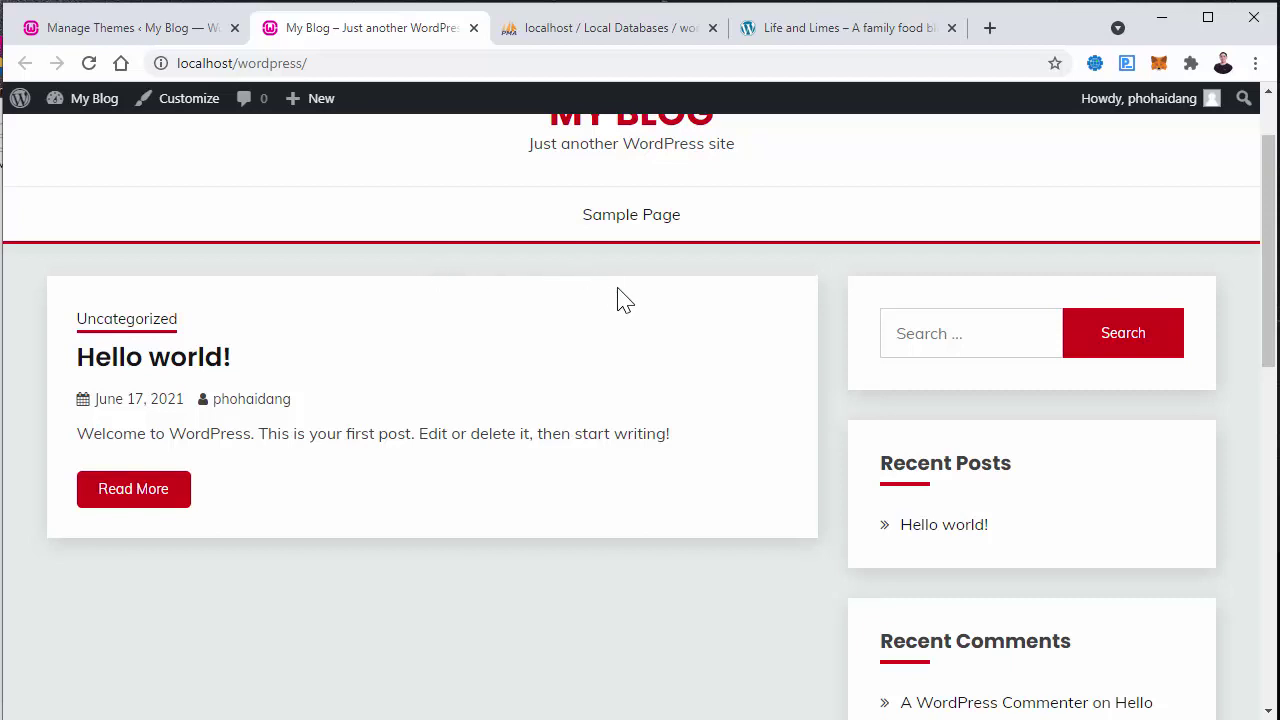
scroll(617, 297, "down", 2)
scroll(623, 309, "up", 3)
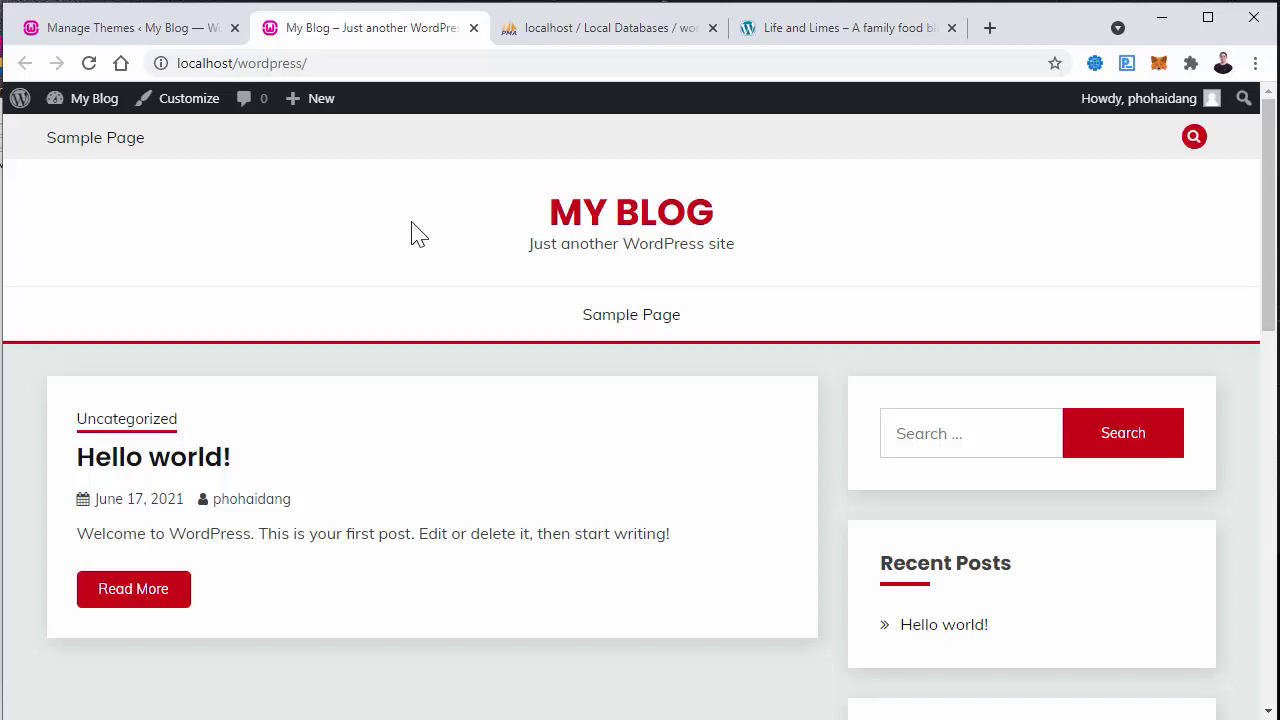
Step: Return to the WordPress admin tab and open the site's General Settings
left_click(178, 30)
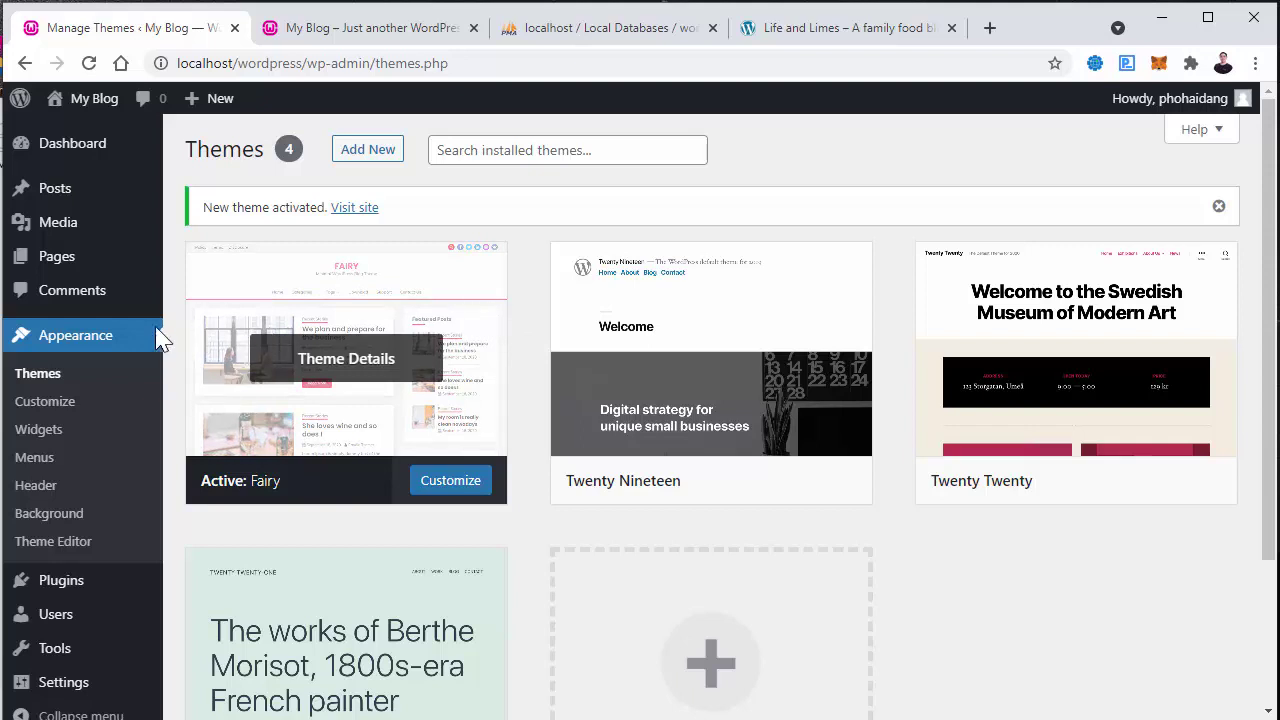
scroll(105, 385, "down", 2)
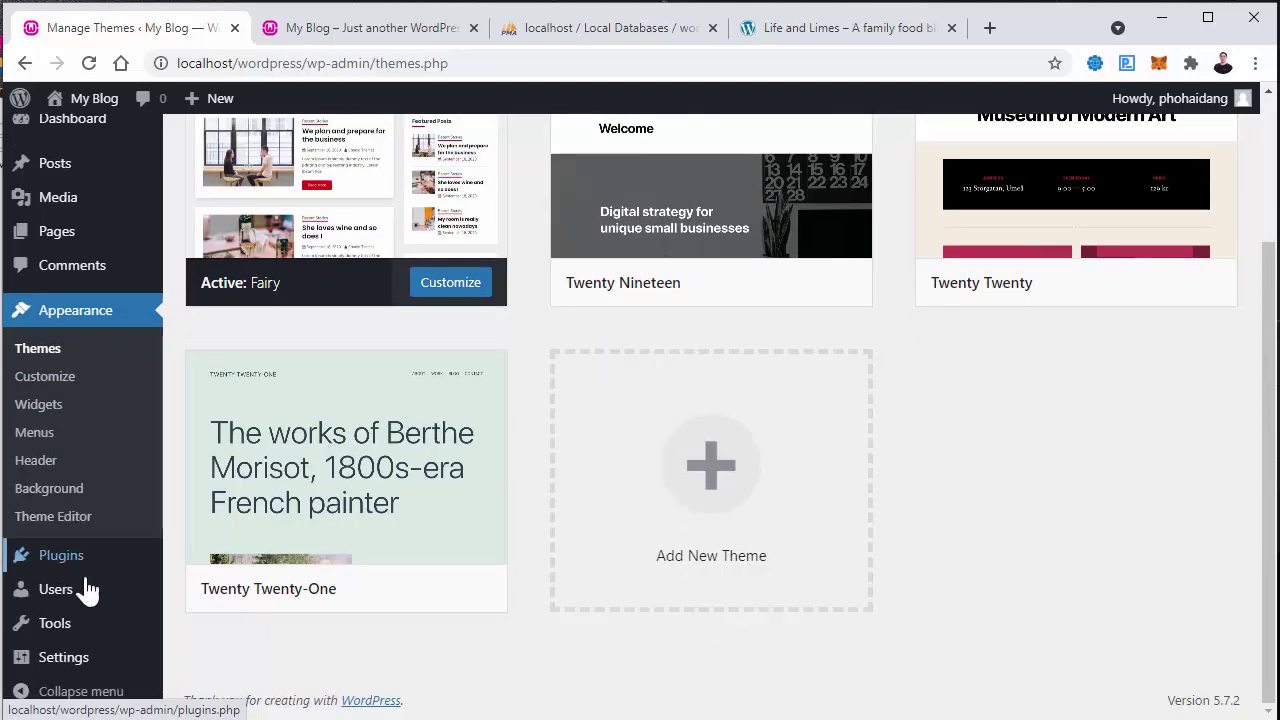
mouse_move(104, 606)
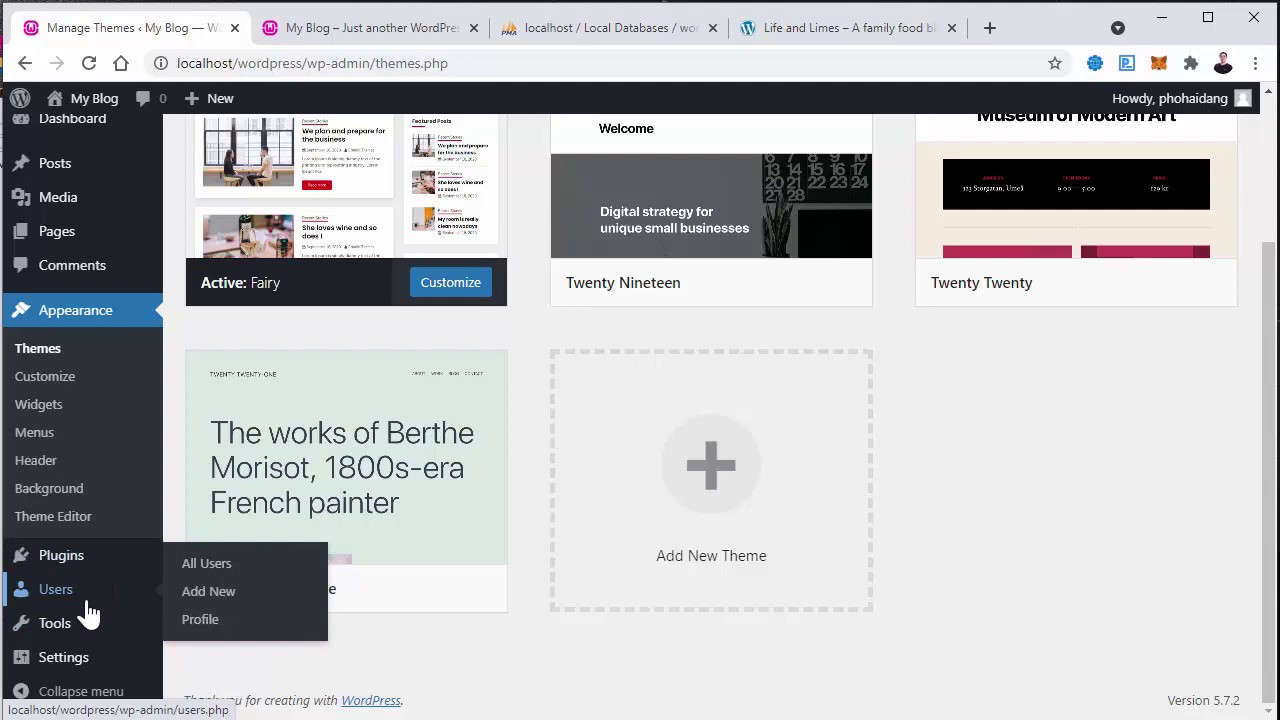
mouse_move(63, 672)
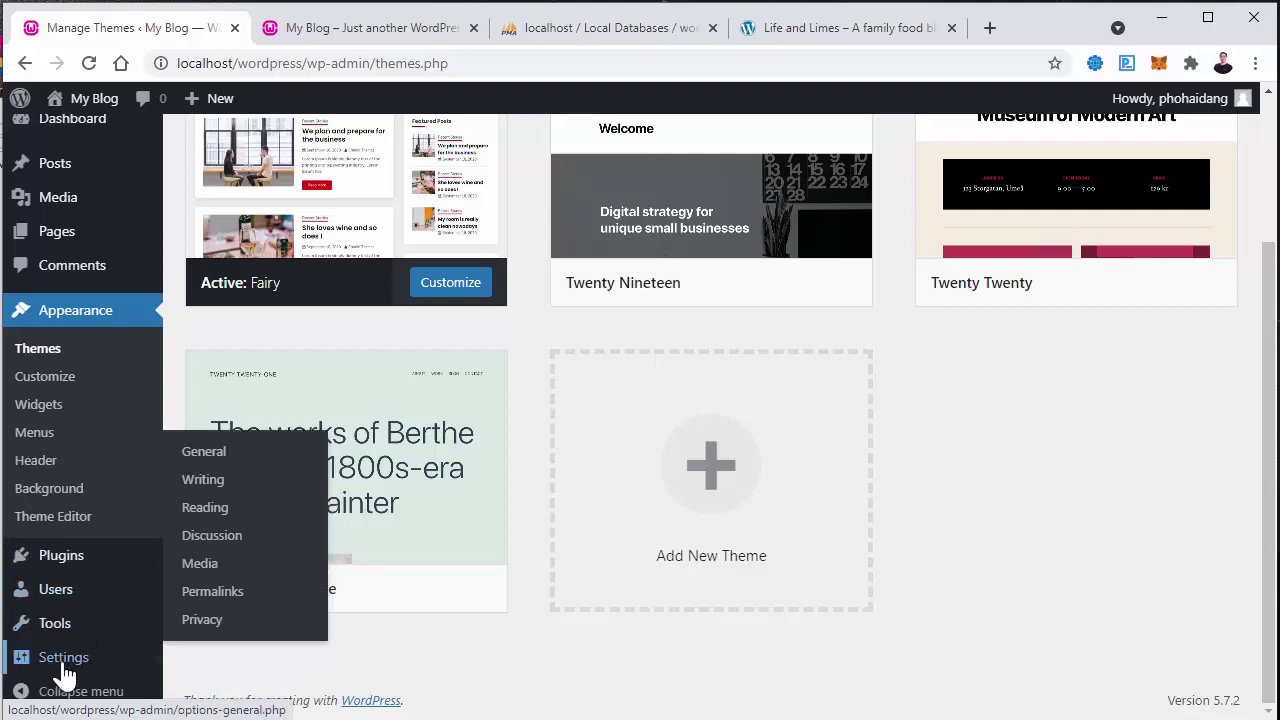
left_click(228, 462)
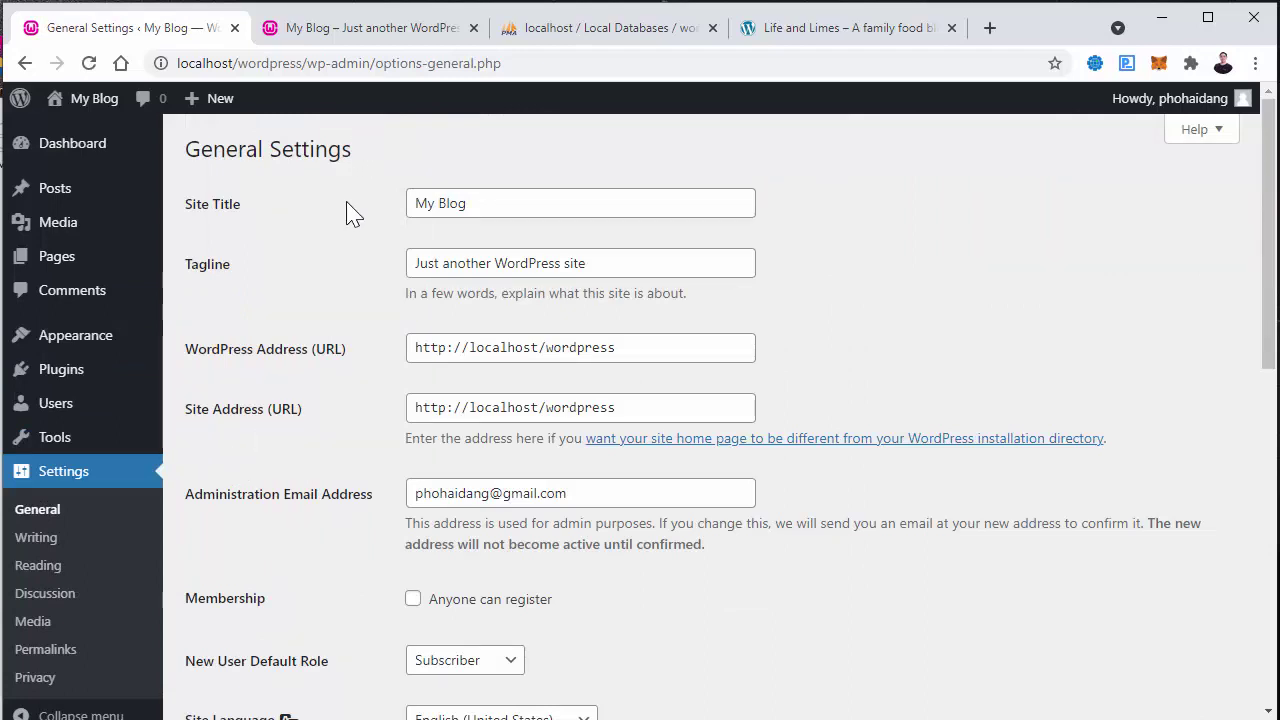
Step: Replace the site title with "My Restaurant"
left_click(461, 205)
left_click_drag(508, 207, 320, 194)
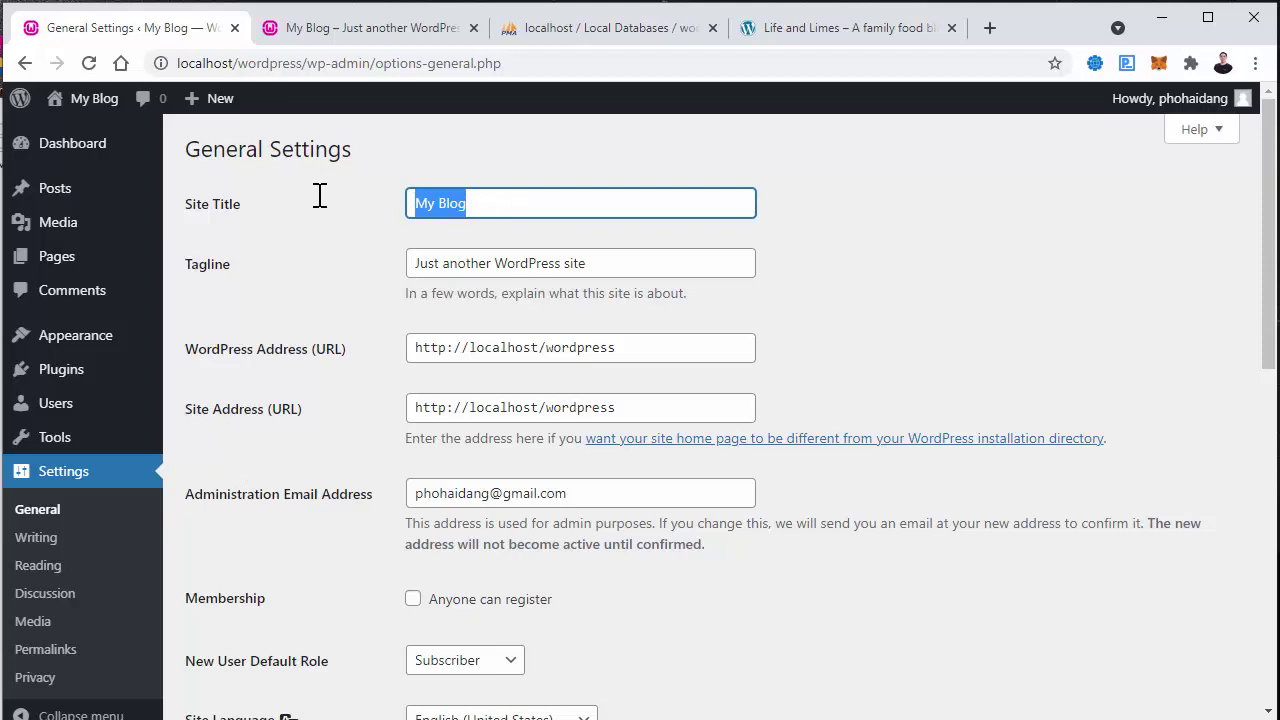
type("R")
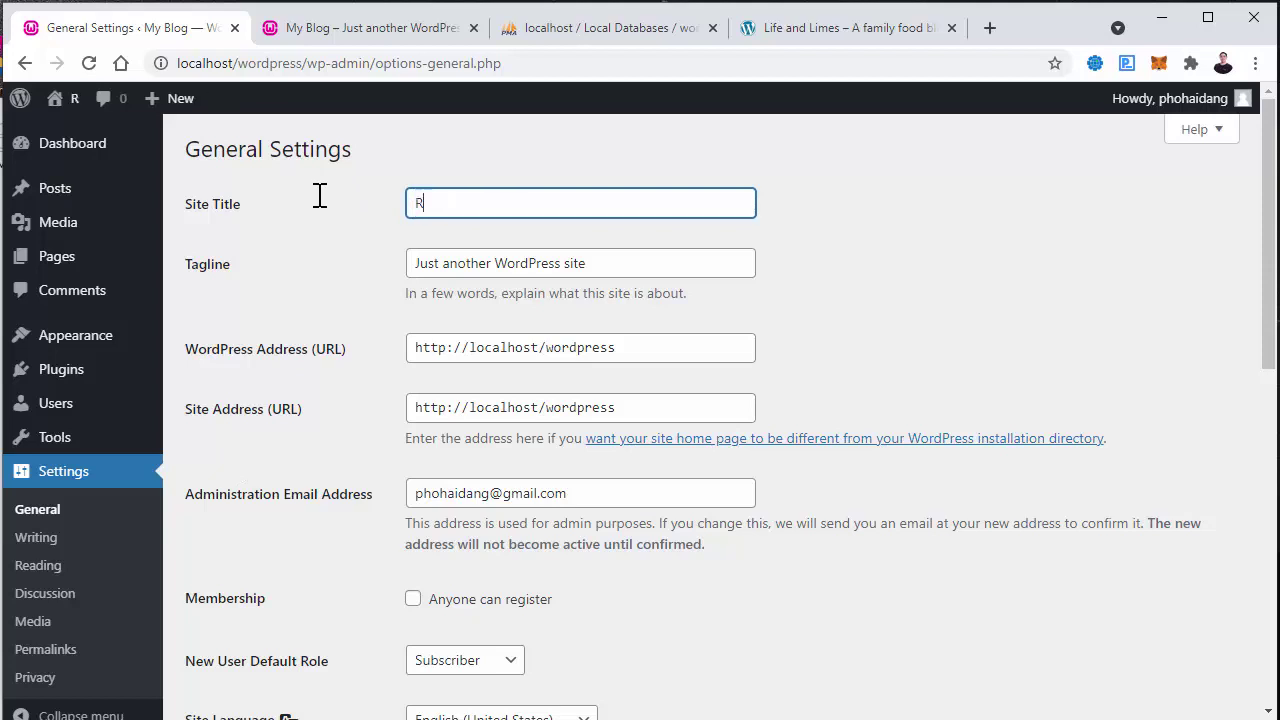
type("esta")
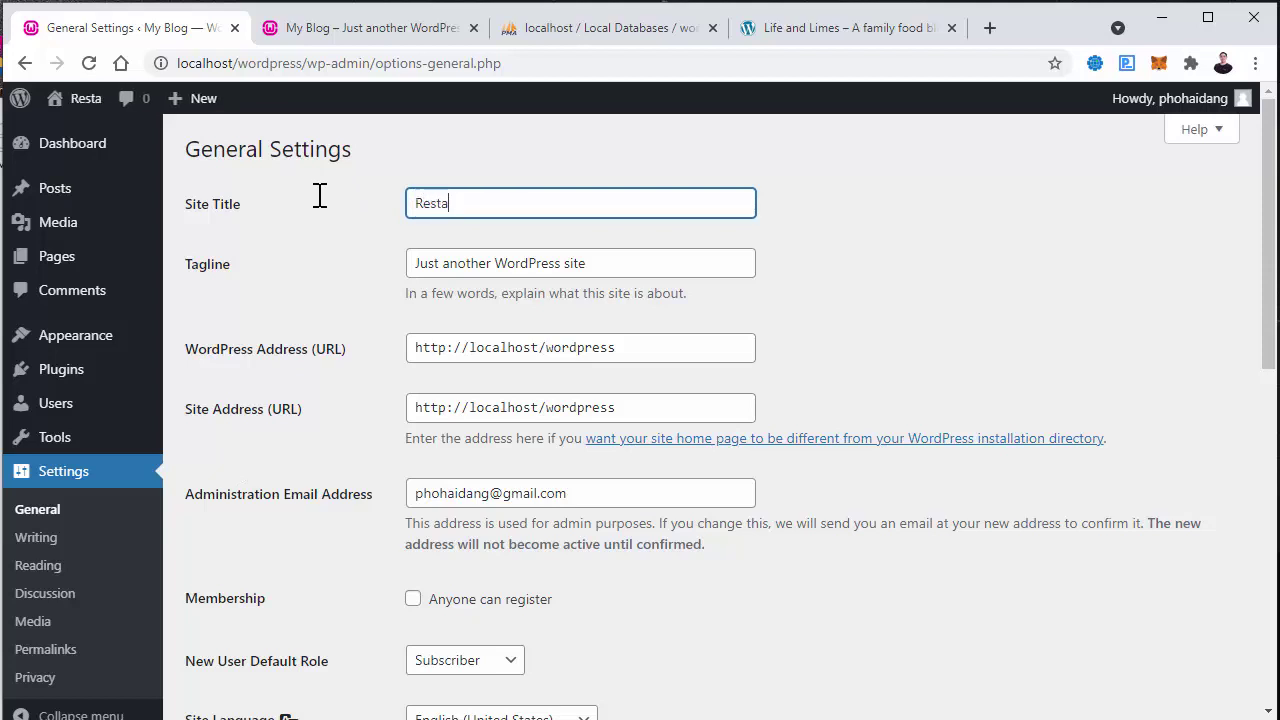
type("urant")
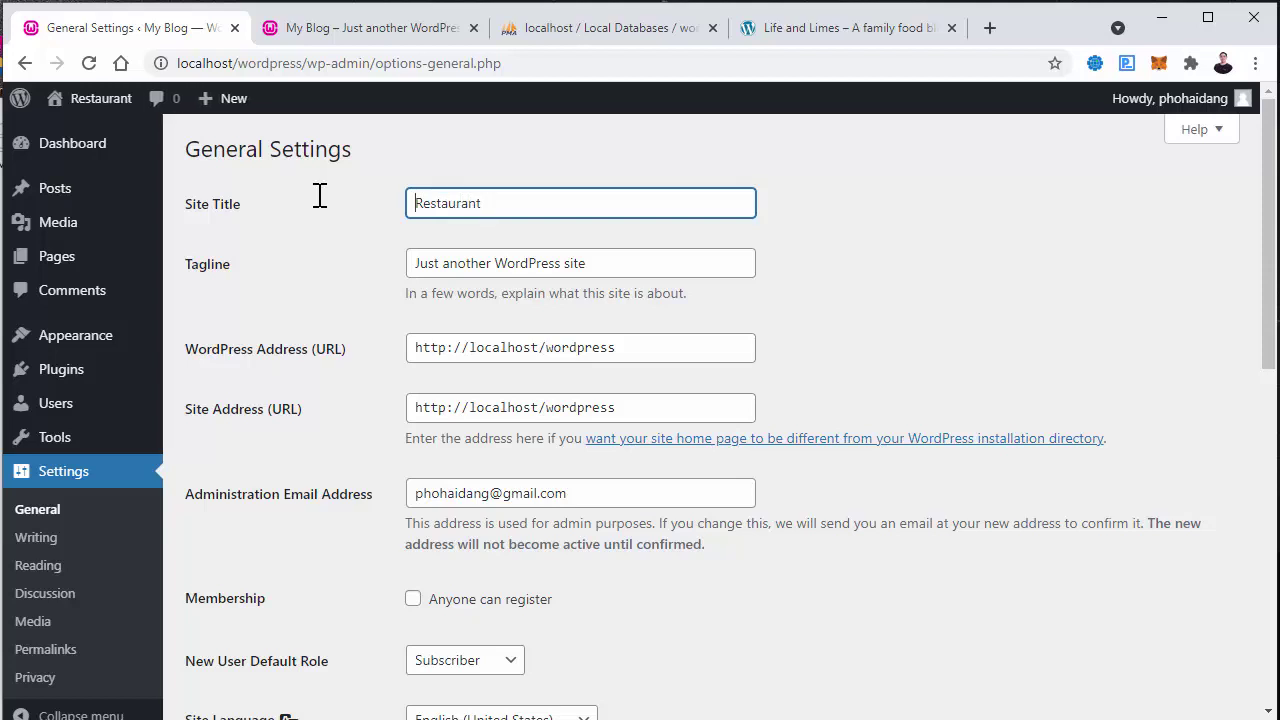
key("Home")
type("My")
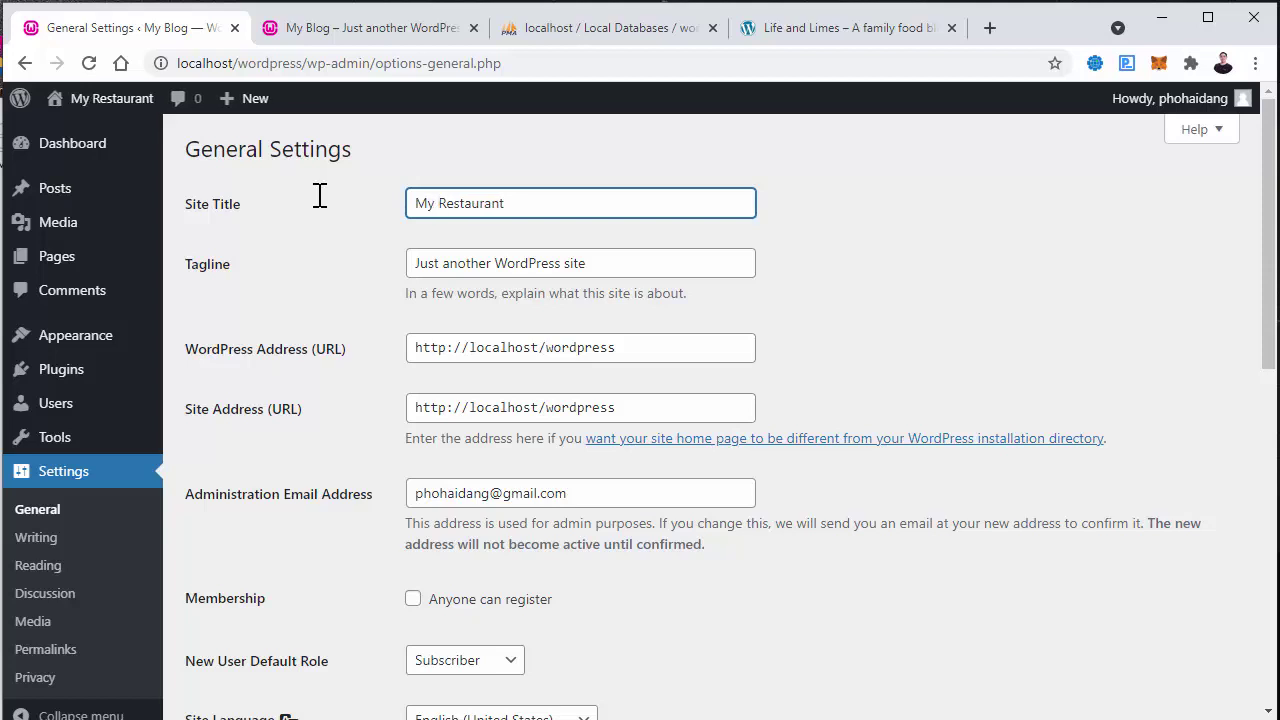
Step: Check where the tagline appears on the blog's front page and set the tagline to "Ngon đến món cuối cùng"
left_click(465, 262)
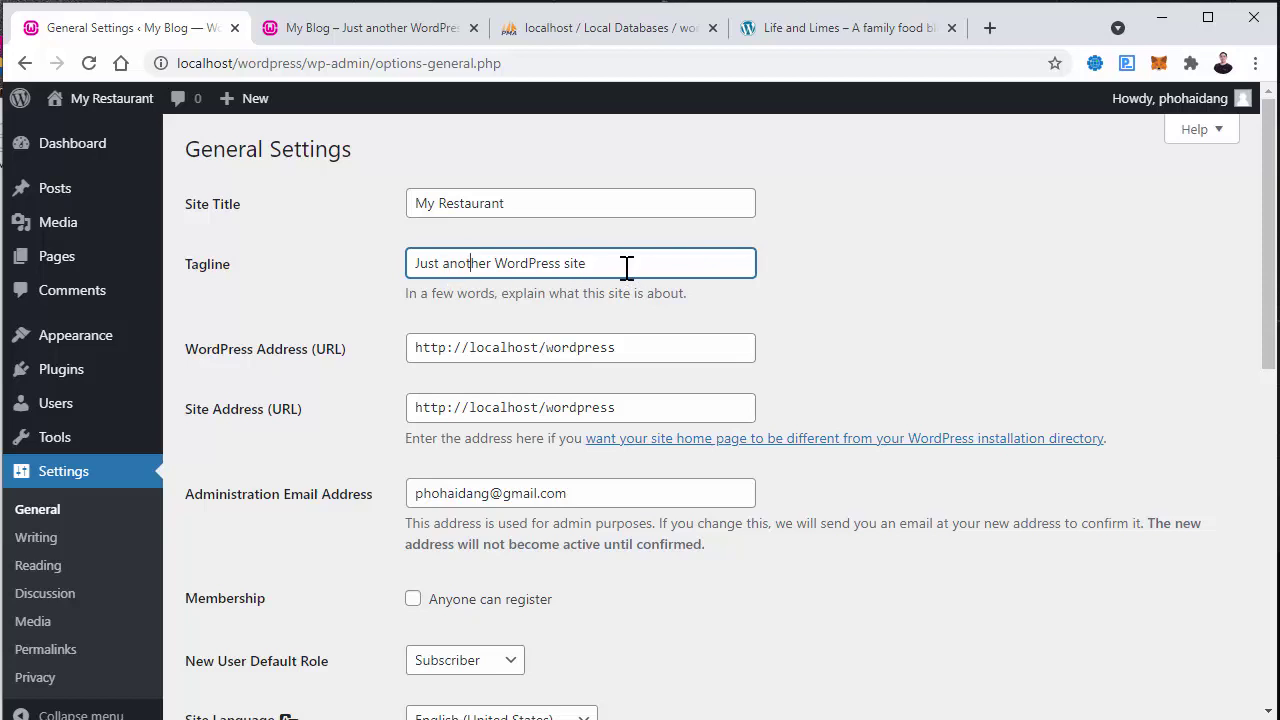
left_click_drag(626, 269, 388, 272)
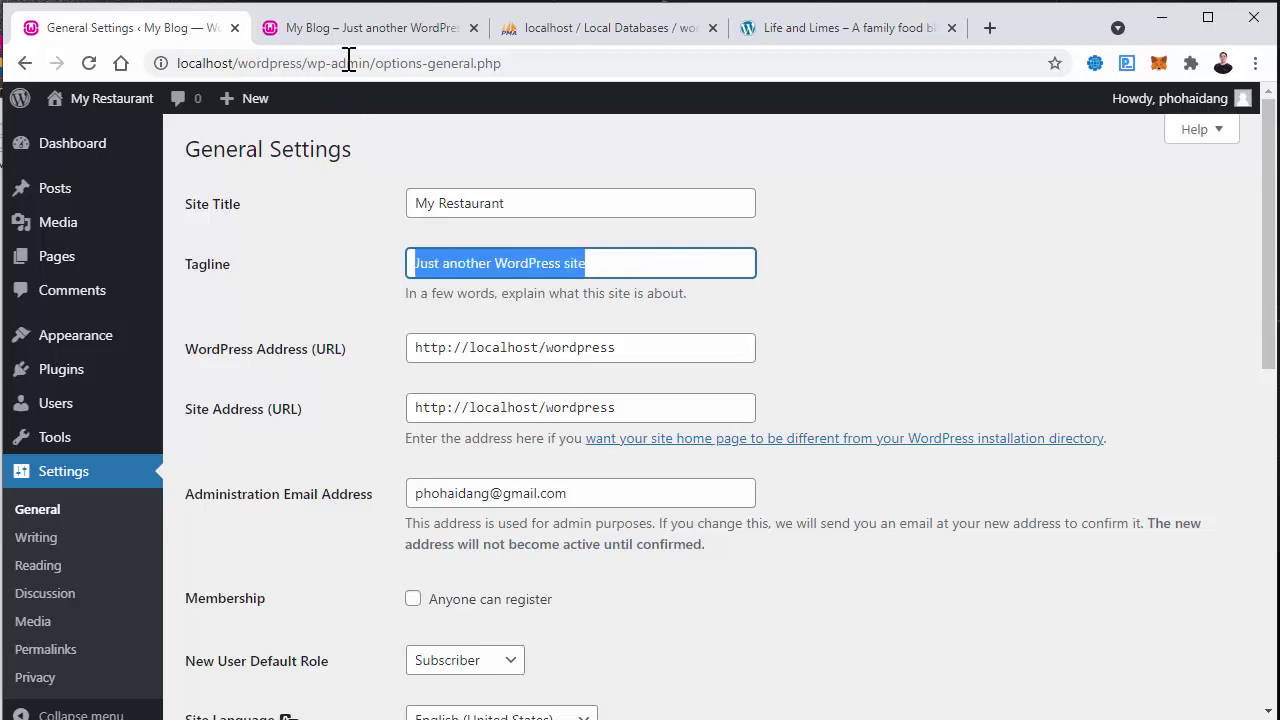
left_click(360, 28)
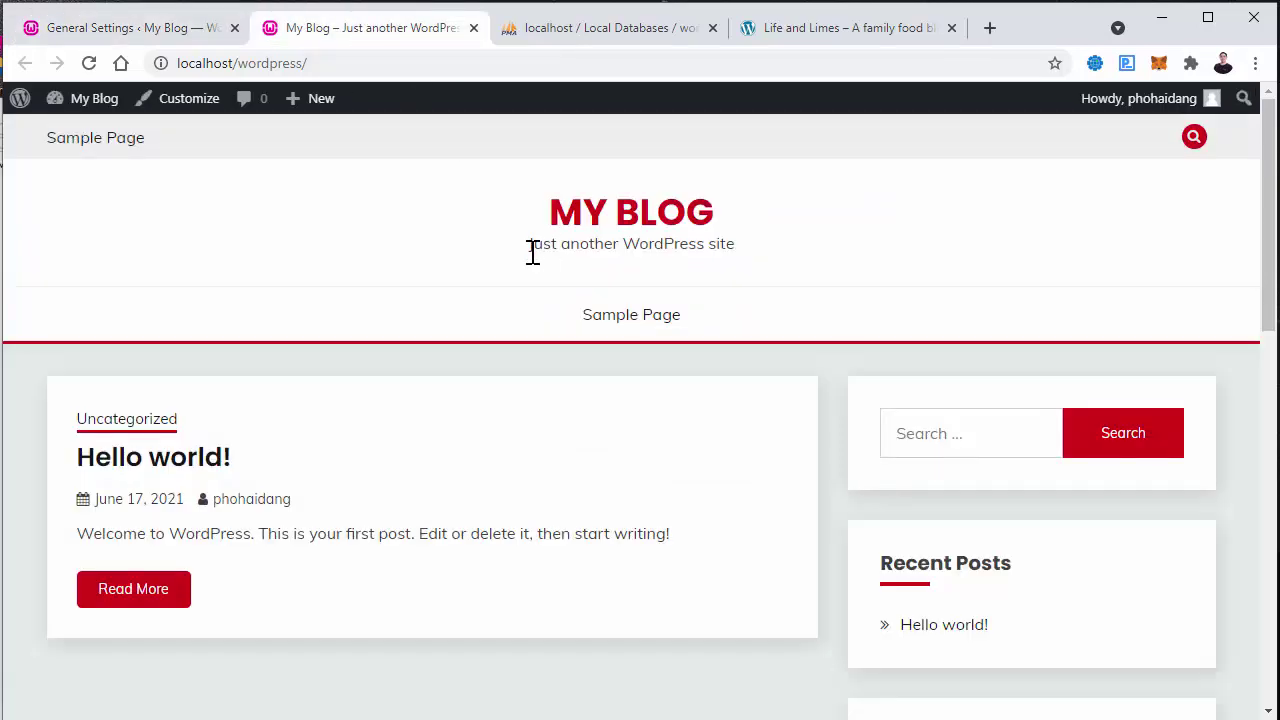
left_click_drag(531, 251, 748, 253)
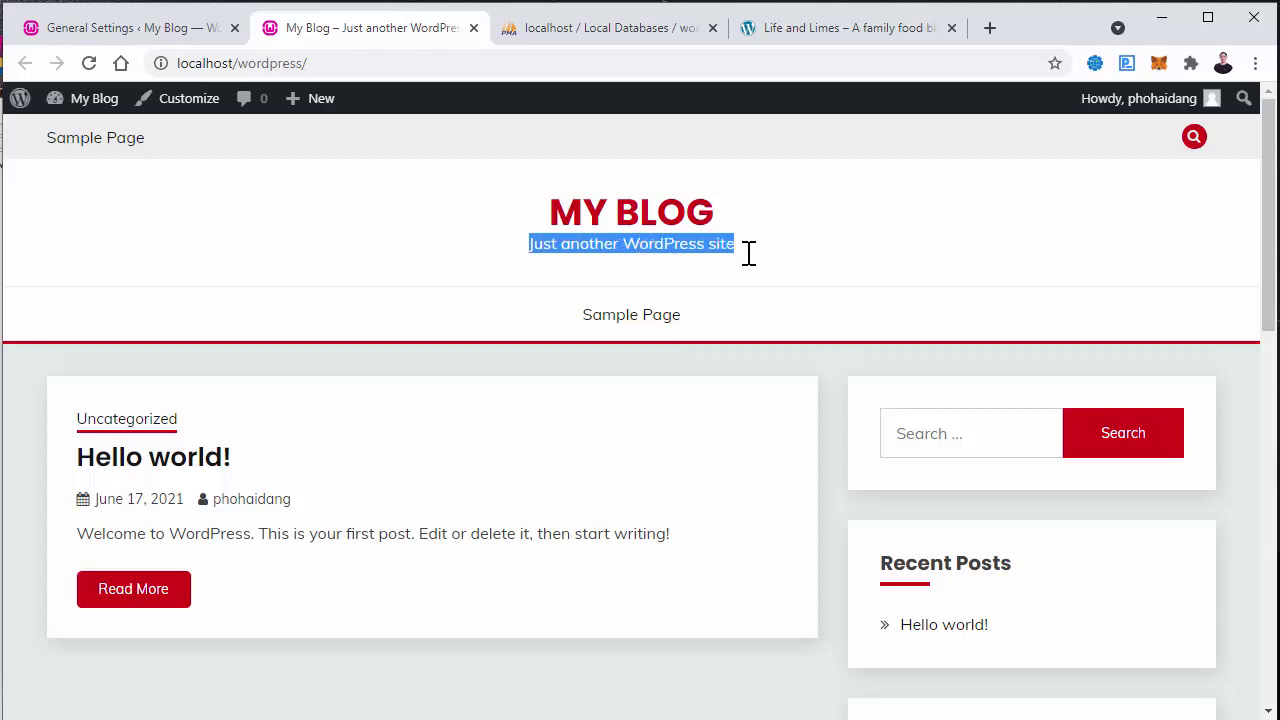
left_click(556, 232)
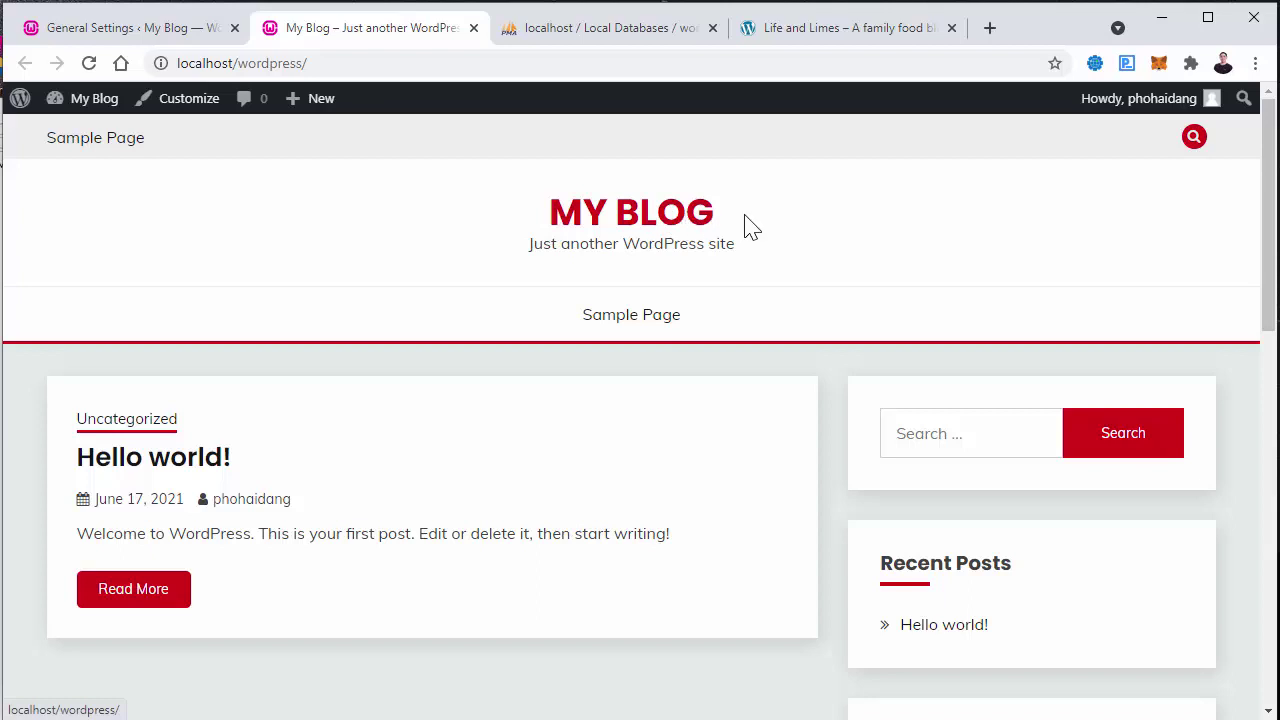
left_click_drag(749, 249, 532, 258)
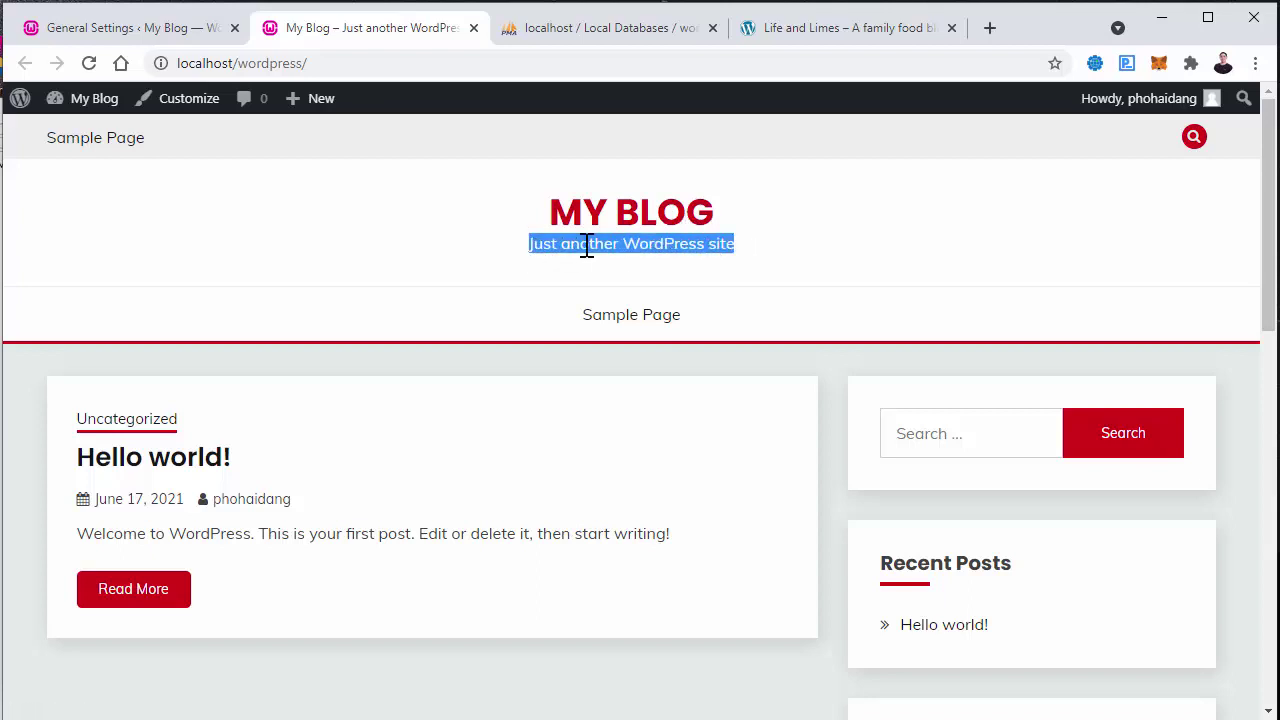
left_click(116, 22)
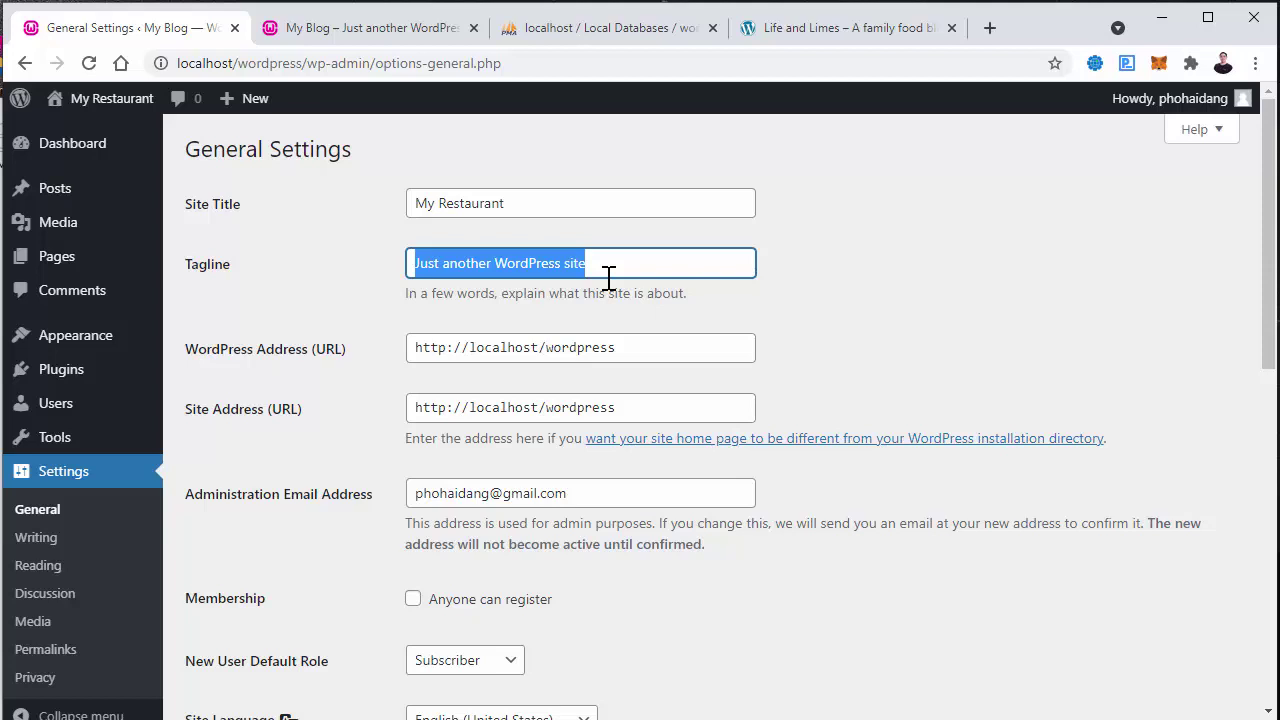
type("Ngon đến")
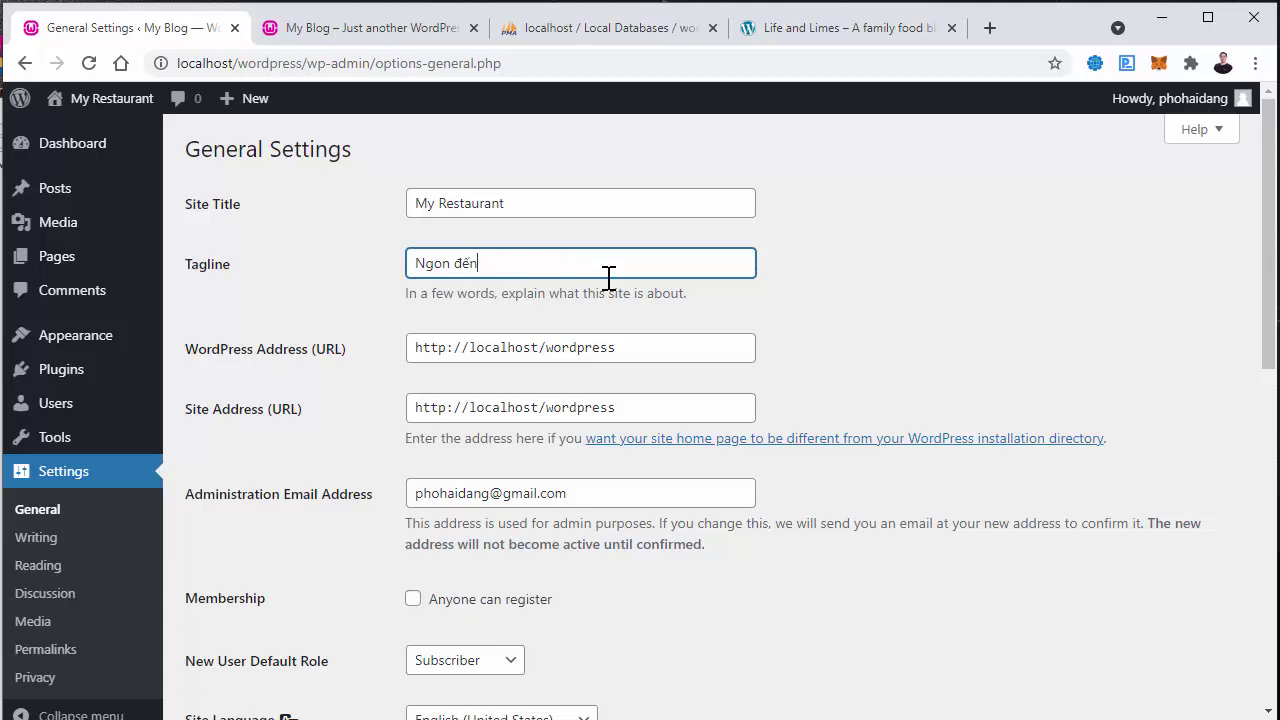
type(" món cuối cùng")
Step: Examine the WordPress Address and Site Address URLs and compare them with the wordpress folder under wamp64\www in File Explorer
left_click(620, 345)
left_click_drag(634, 348, 407, 346)
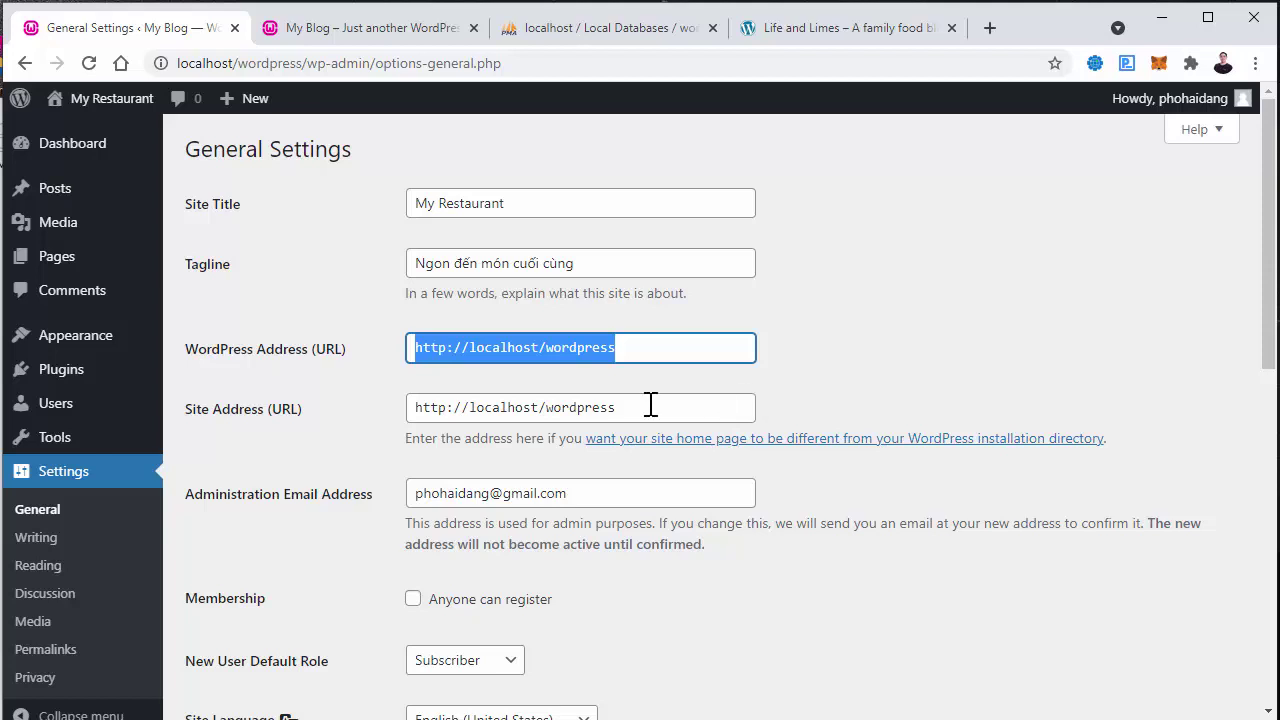
left_click(582, 349)
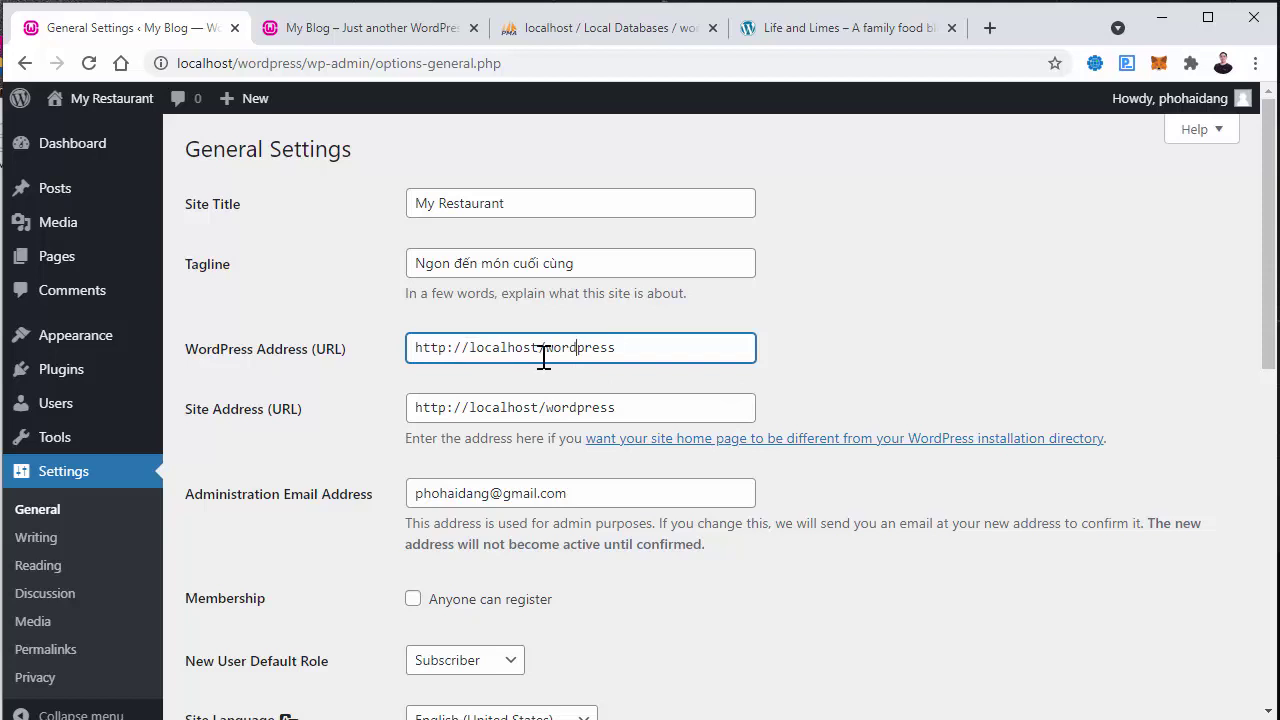
left_click_drag(541, 349, 388, 346)
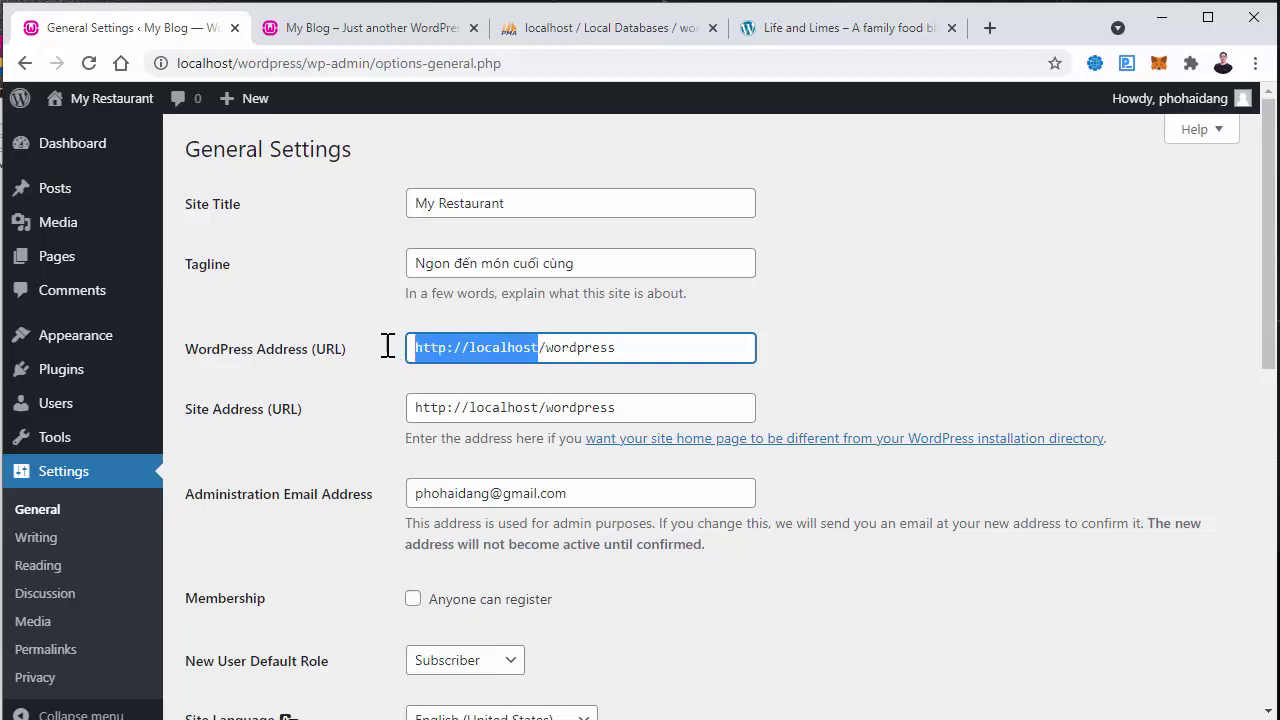
left_click(546, 348)
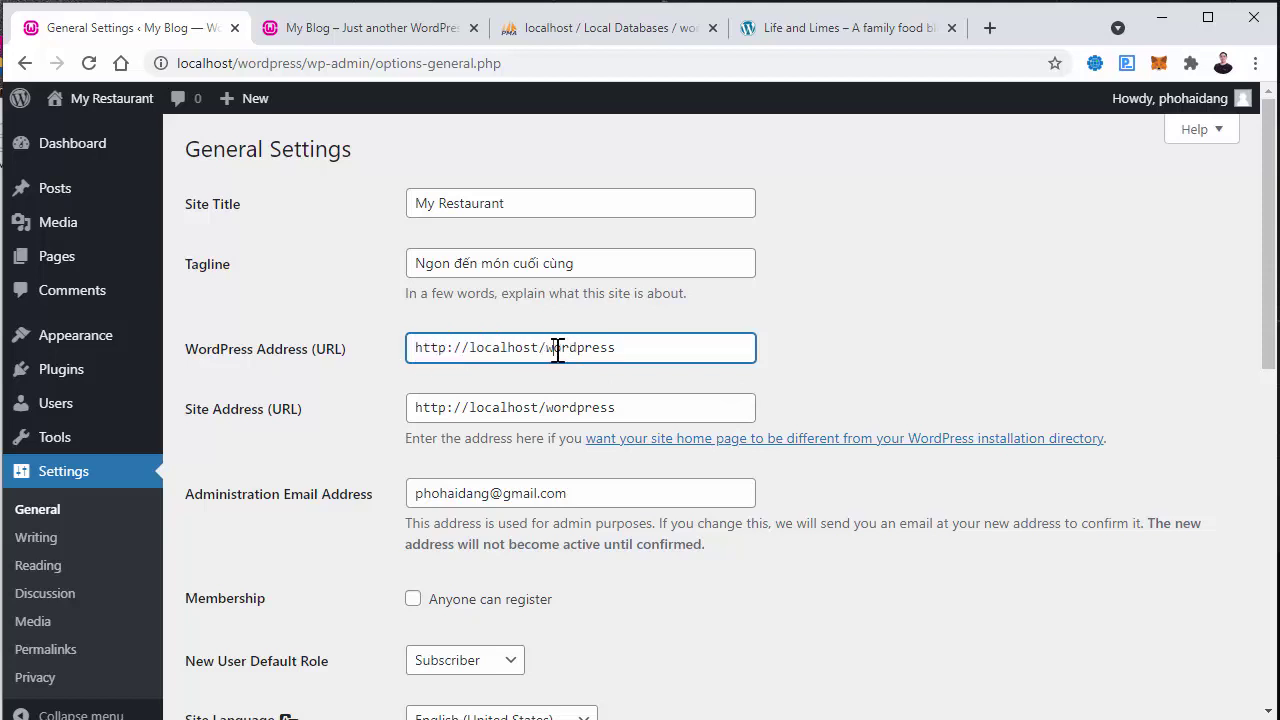
left_click_drag(544, 347, 634, 349)
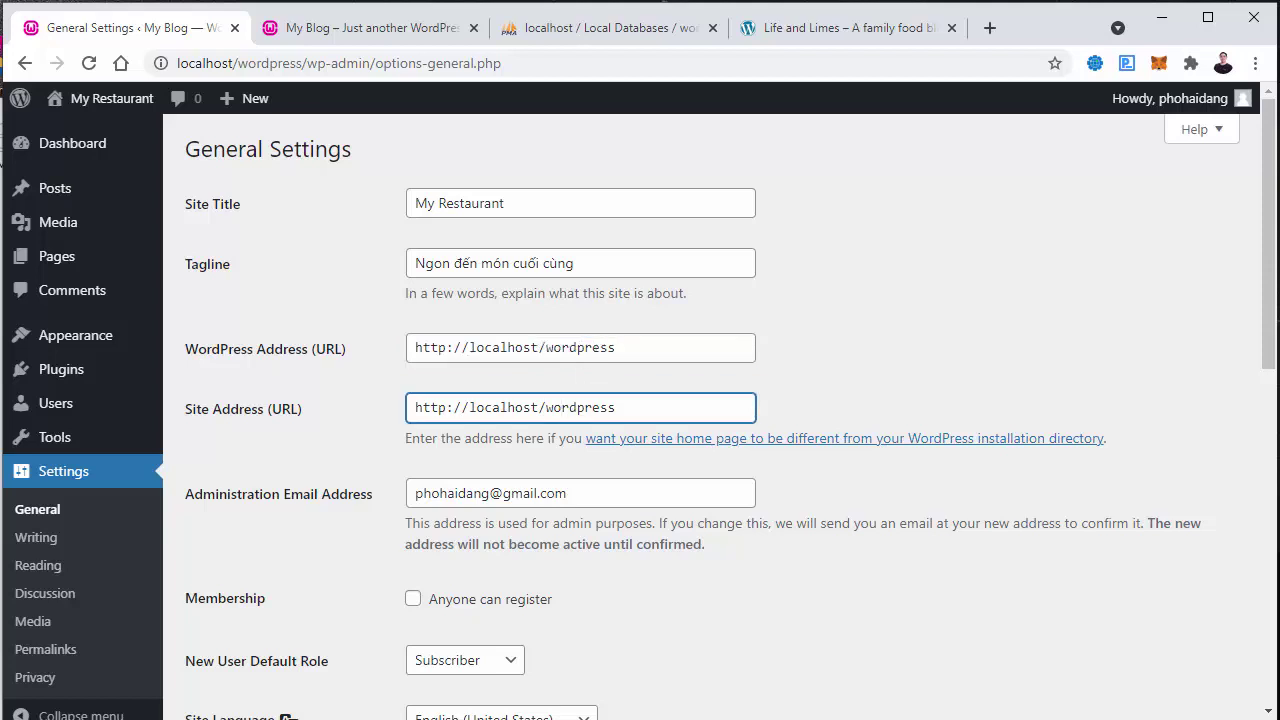
key("alt+Tab")
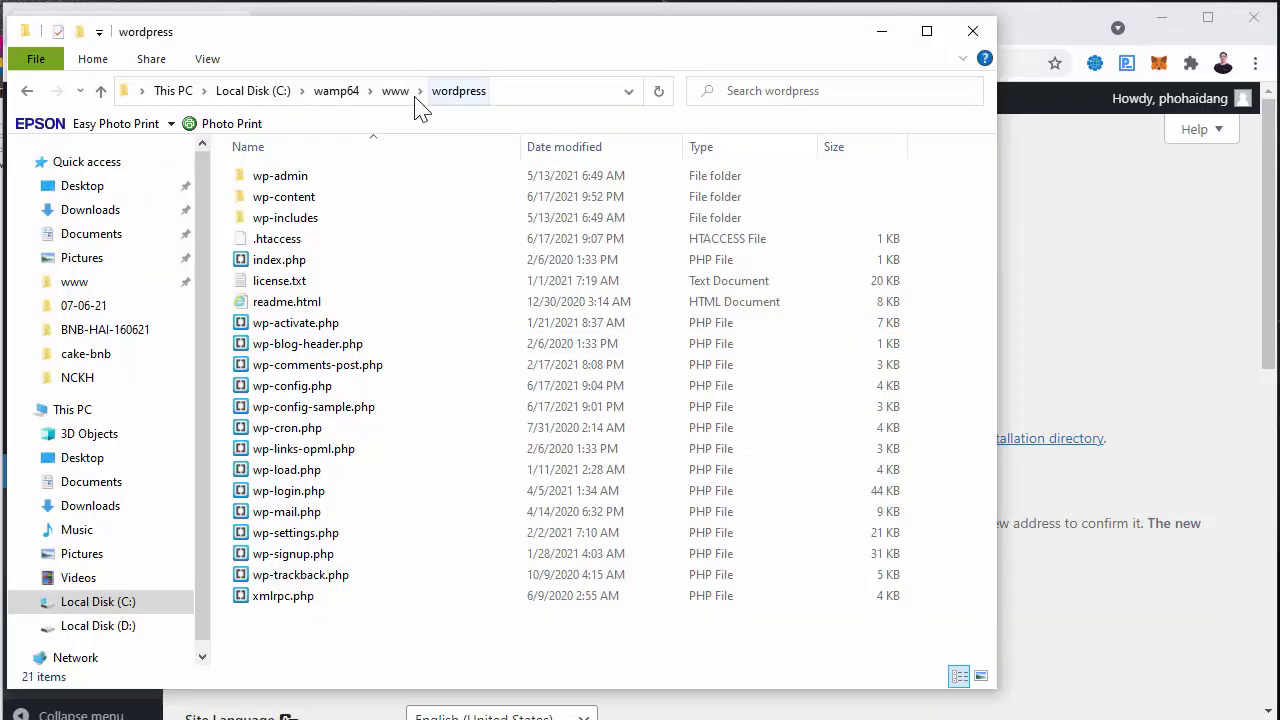
left_click(468, 98)
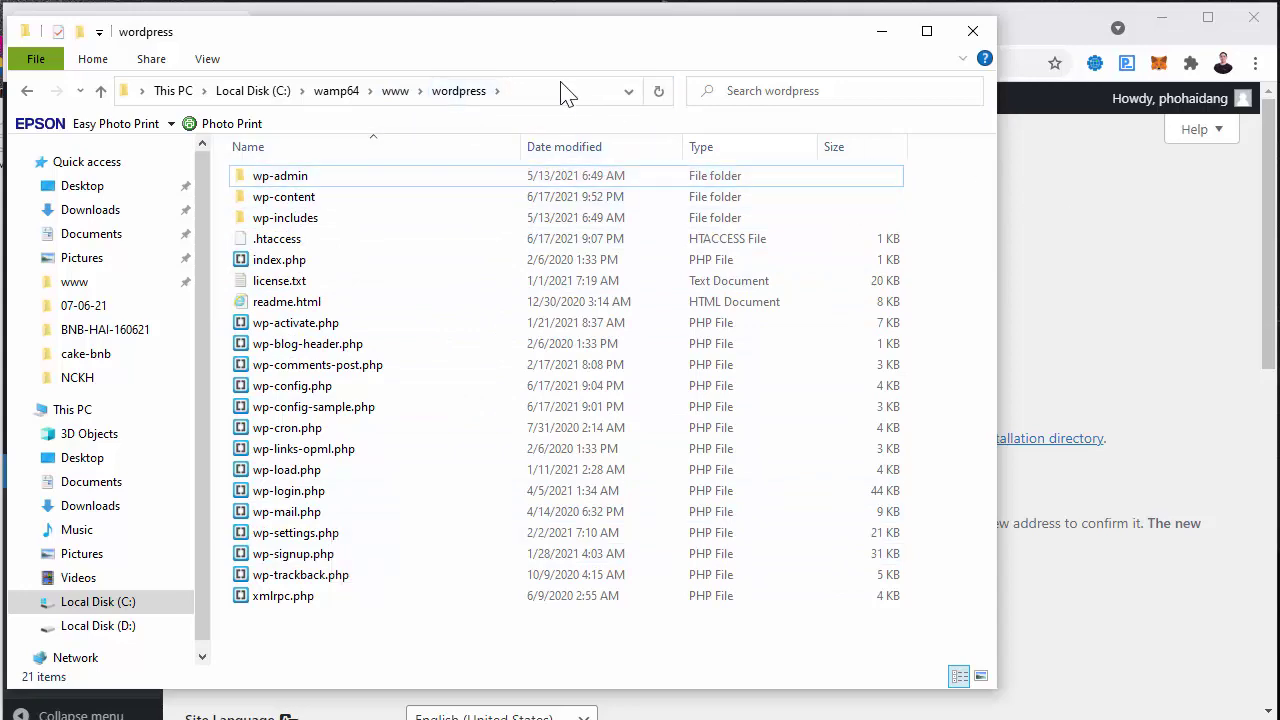
left_click(1155, 295)
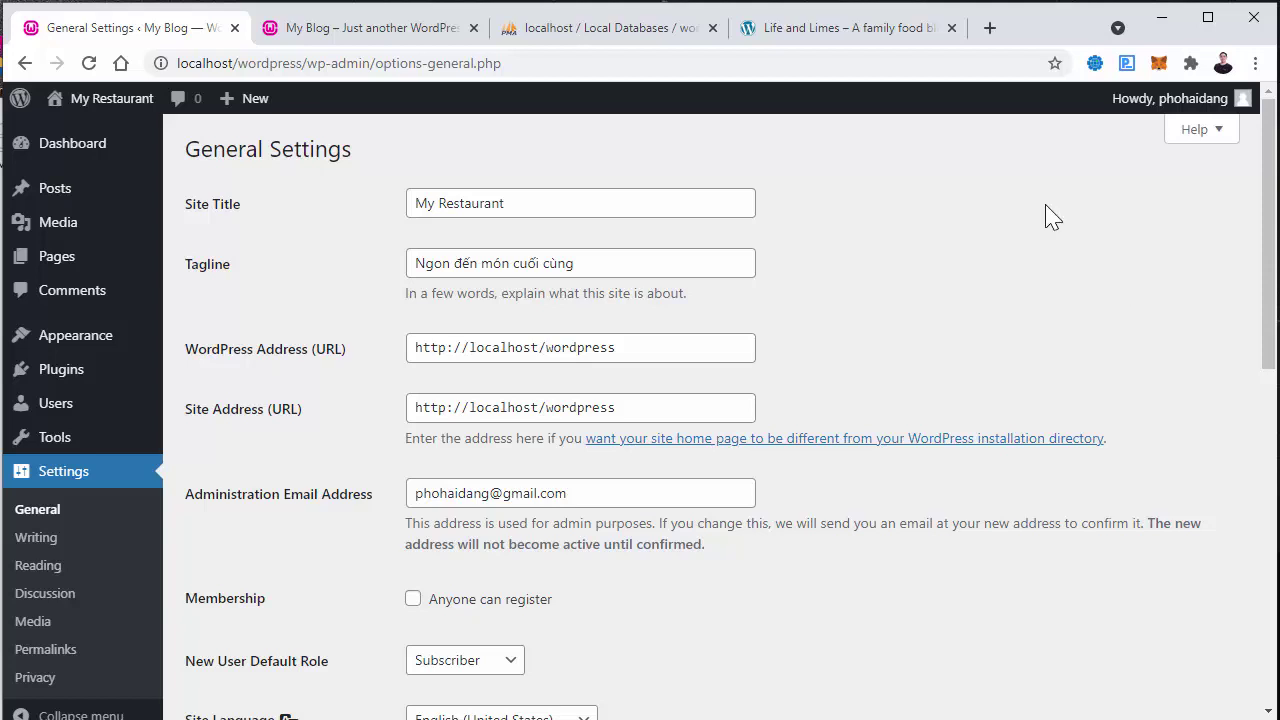
Step: Review the administration email, membership, new user default role and site language settings
left_click_drag(417, 491, 591, 480)
left_click(612, 507)
left_click(728, 627)
scroll(352, 547, "down", 2)
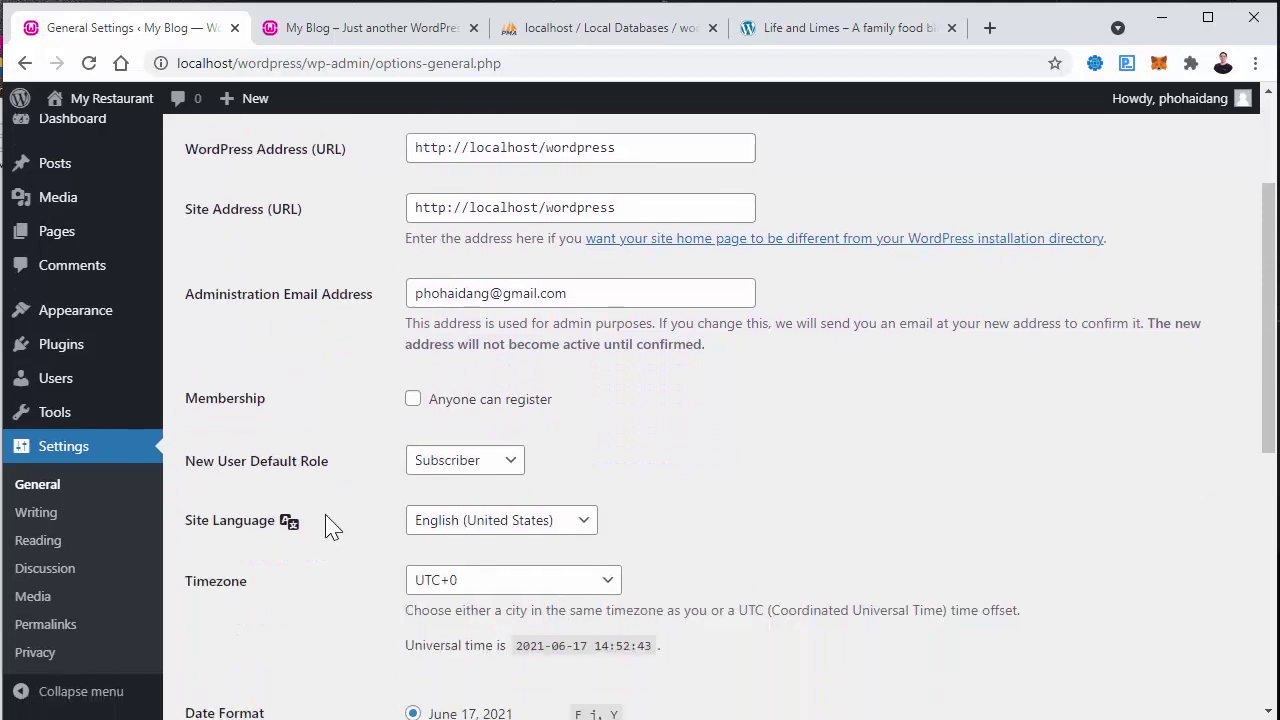
scroll(329, 520, "down", 1)
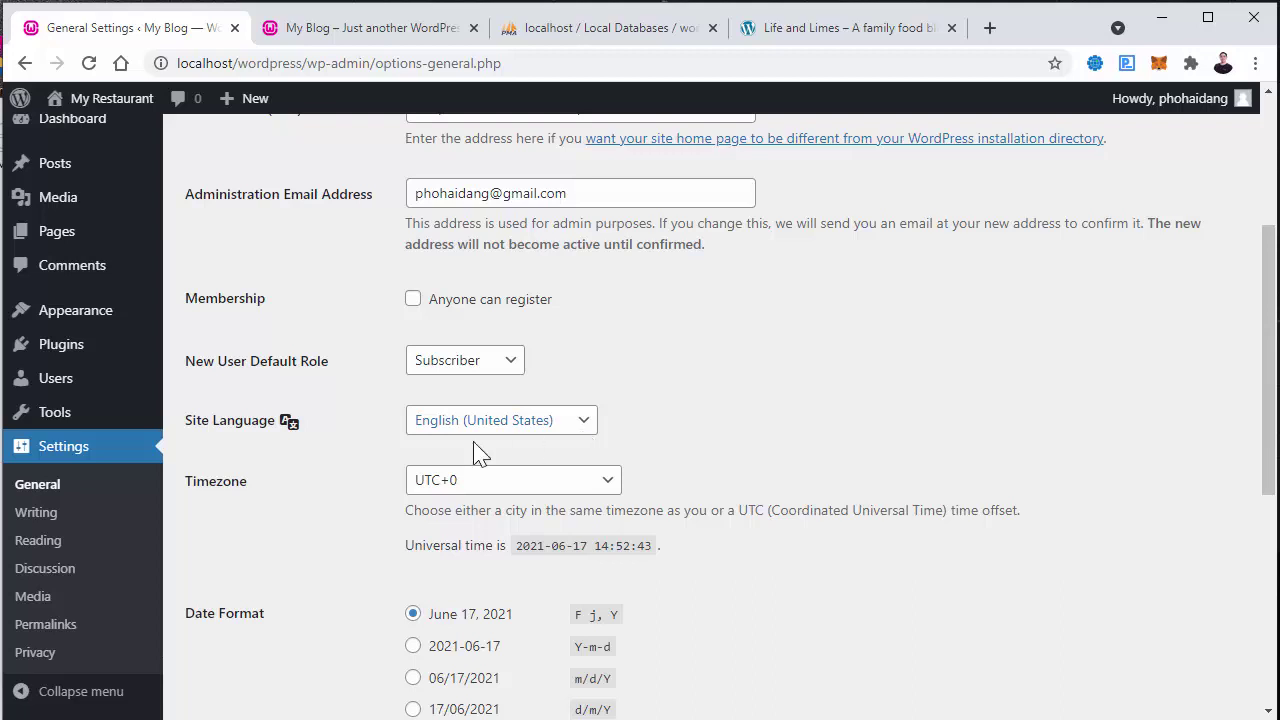
Step: Set the site's timezone to Bangkok in the Asia group
left_click(607, 482)
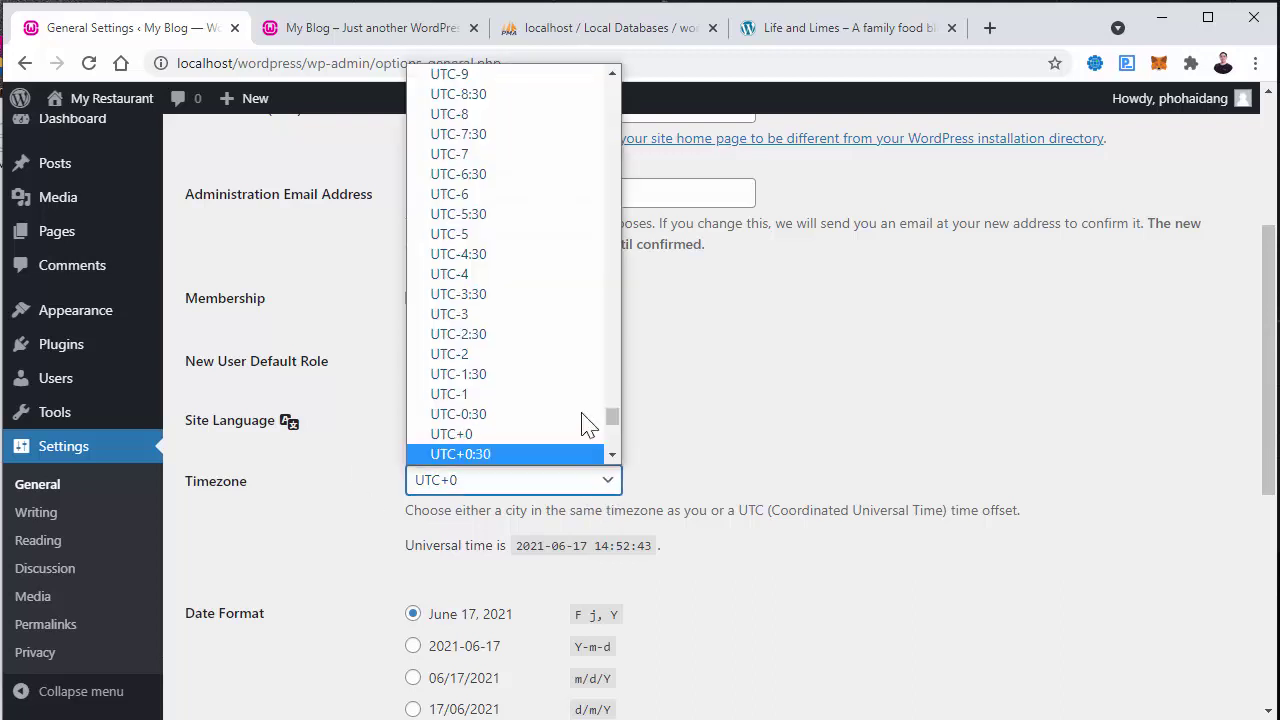
scroll(557, 303, "up", 15)
scroll(557, 300, "up", 8)
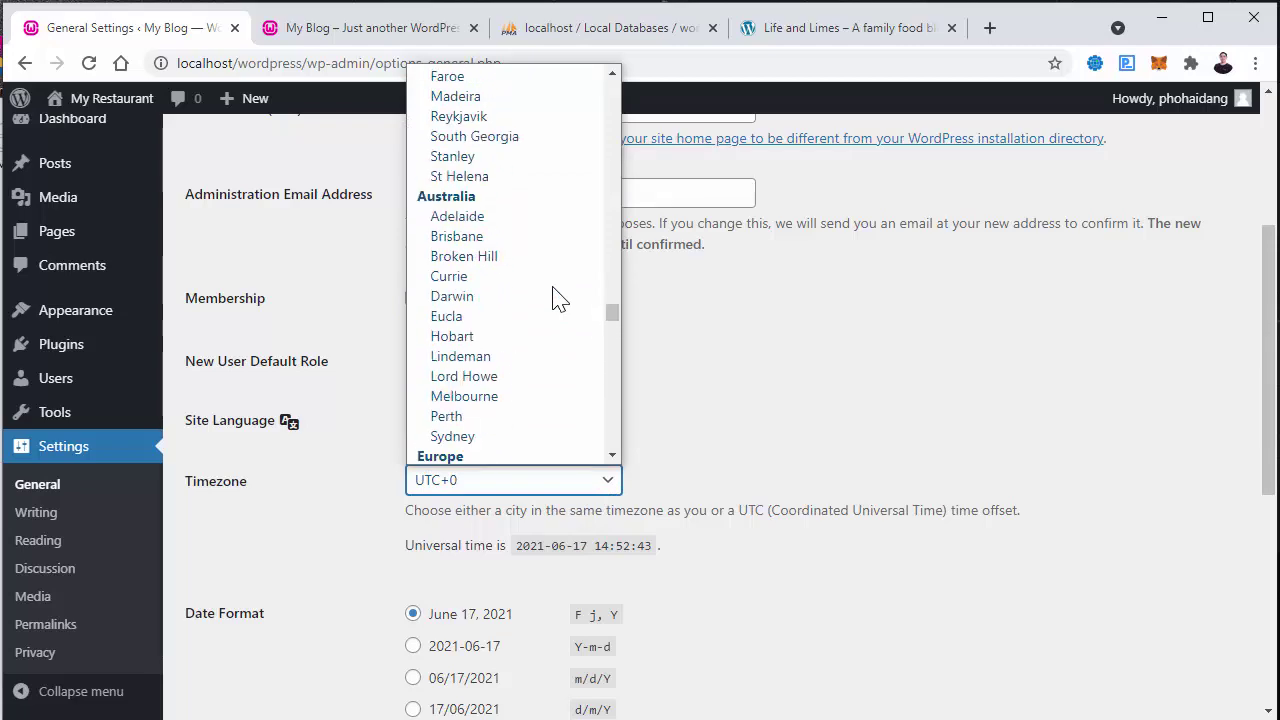
scroll(557, 300, "up", 20)
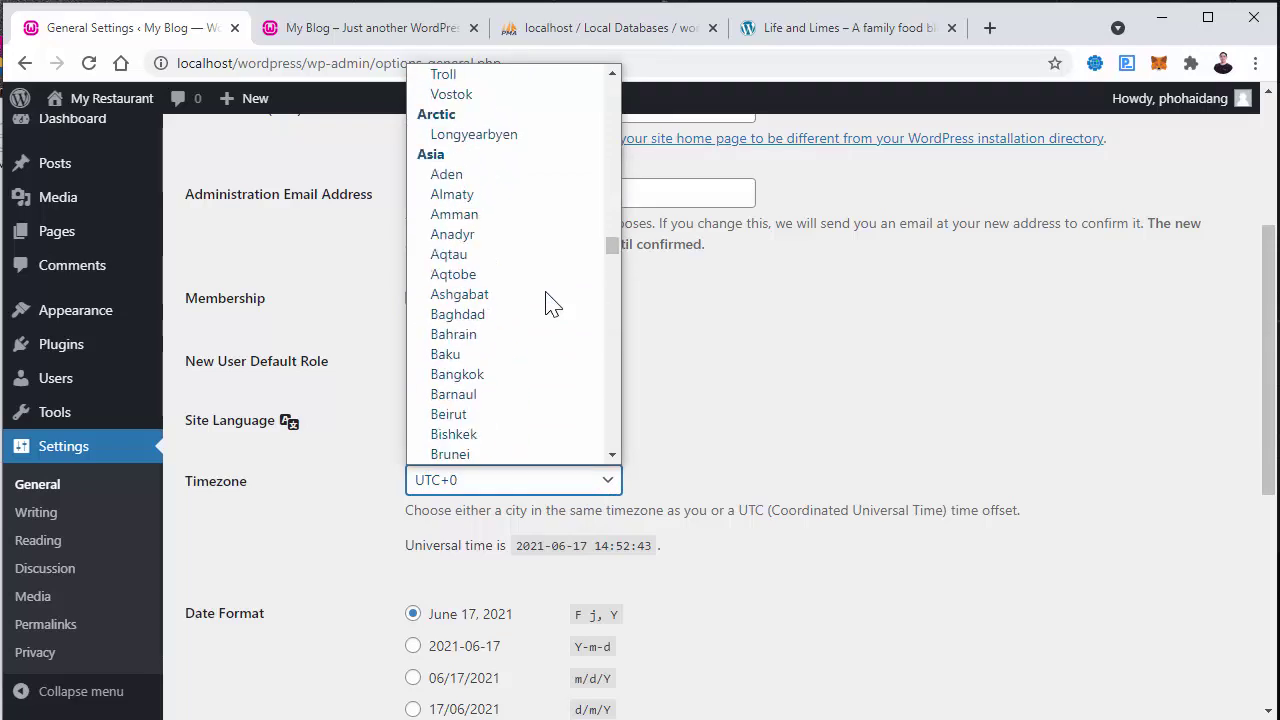
scroll(500, 330, "down", 6)
scroll(500, 310, "up", 4)
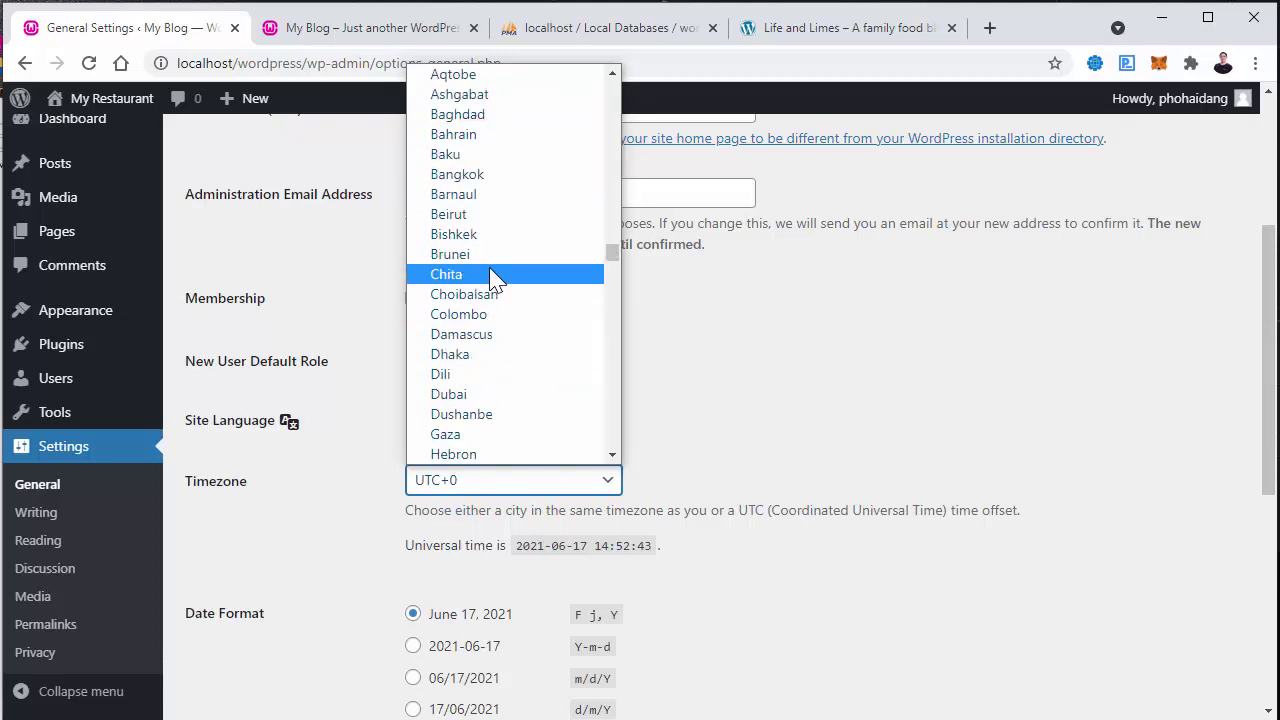
left_click(486, 176)
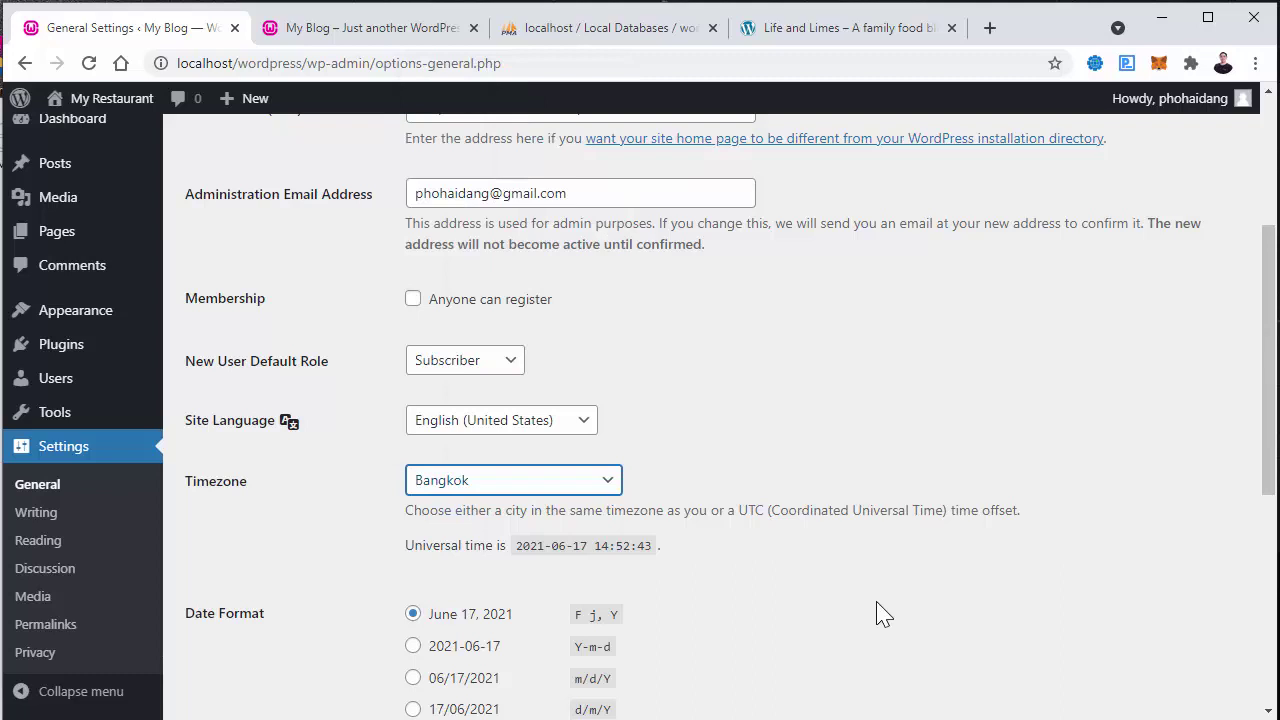
left_click(771, 549)
Step: Review the date format, time format and week start options, and save the general settings
scroll(763, 531, "down", 2)
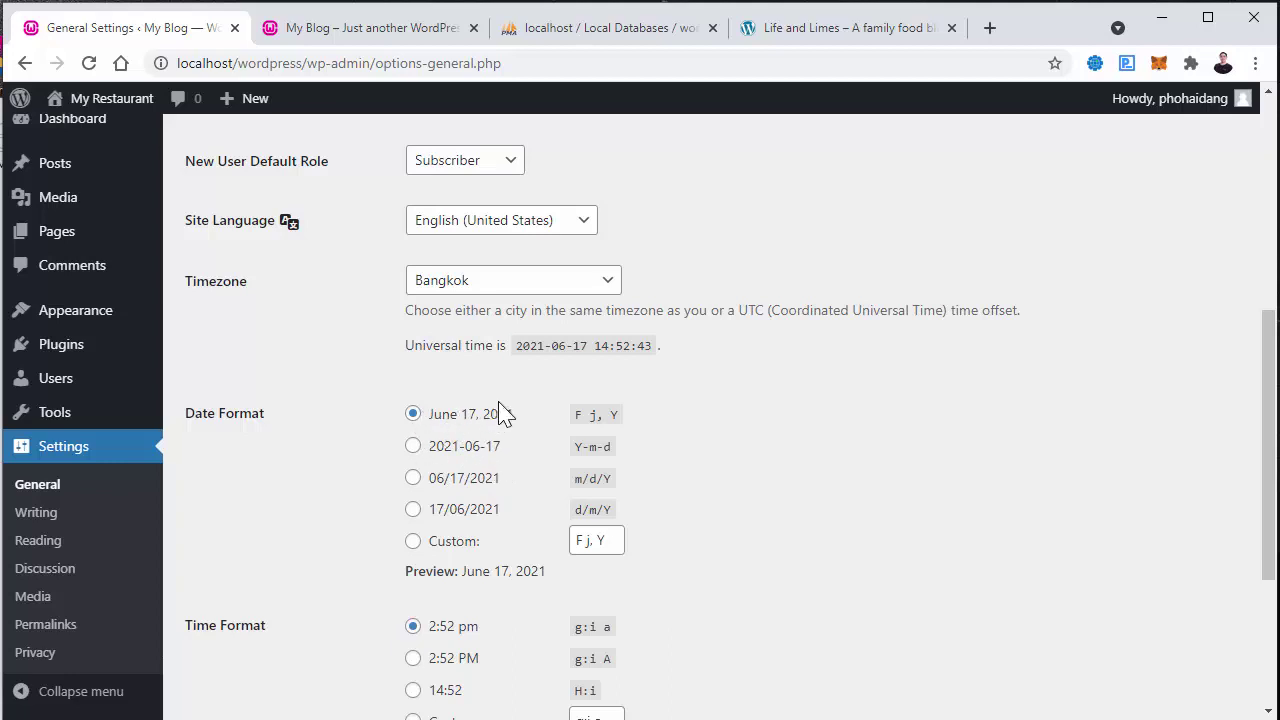
scroll(448, 606, "down", 1)
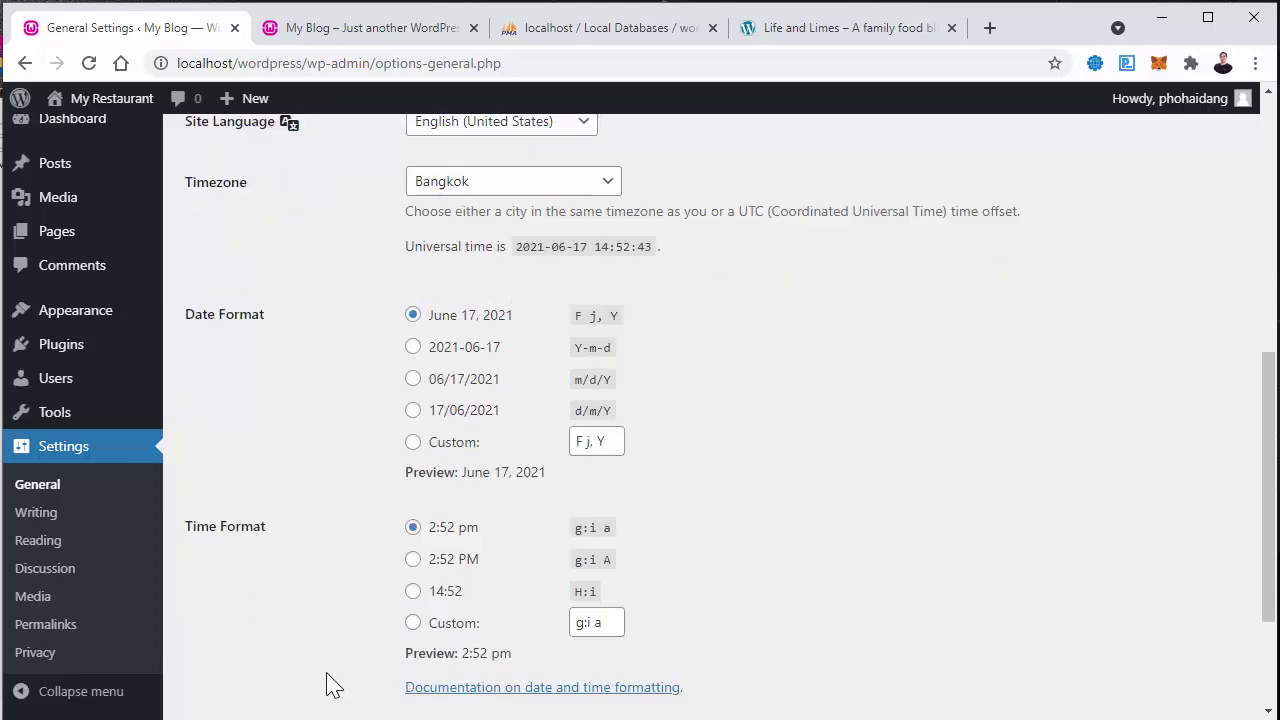
scroll(908, 606, "down", 2)
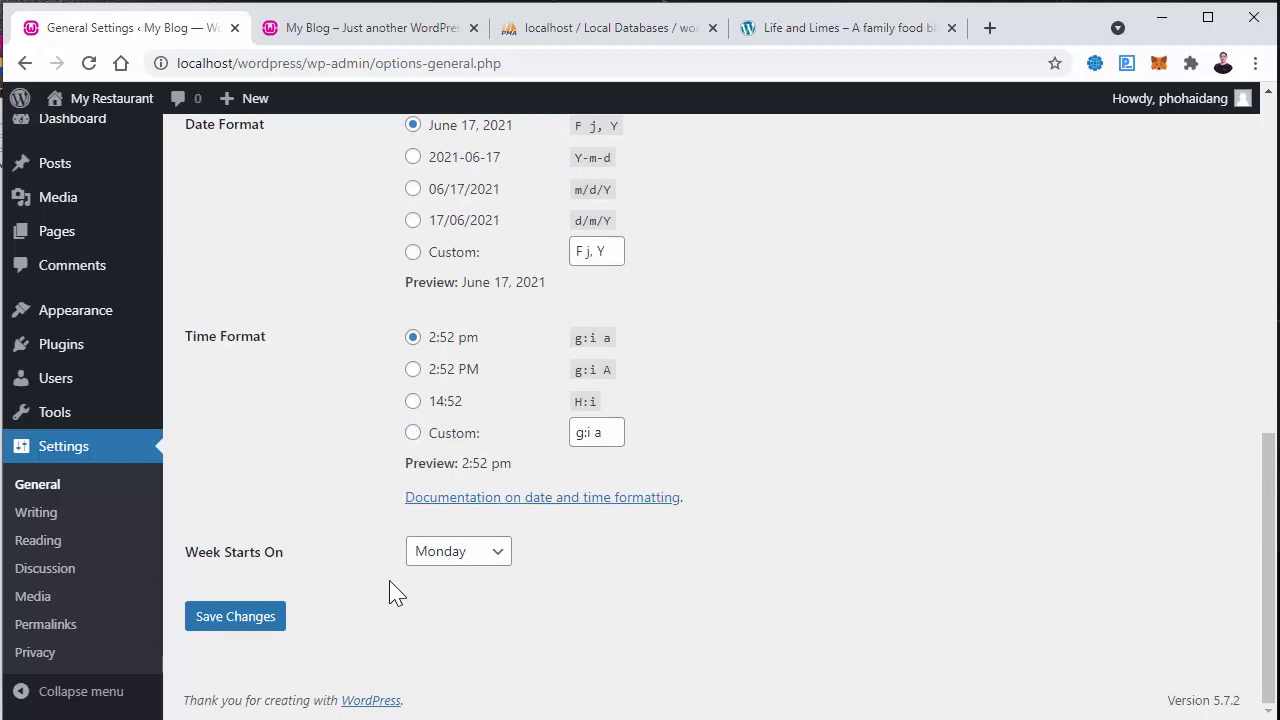
left_click(254, 618)
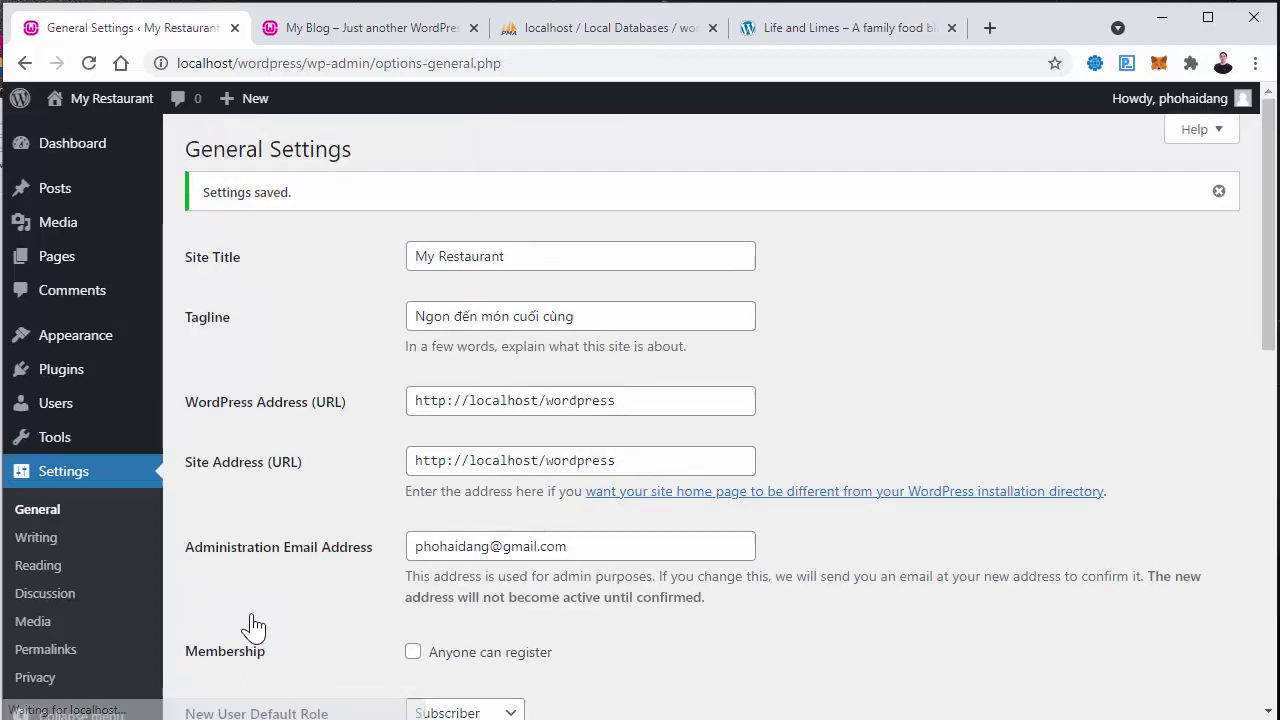
Step: Reload the blog's front page and check the site title and tagline in its header
left_click(340, 33)
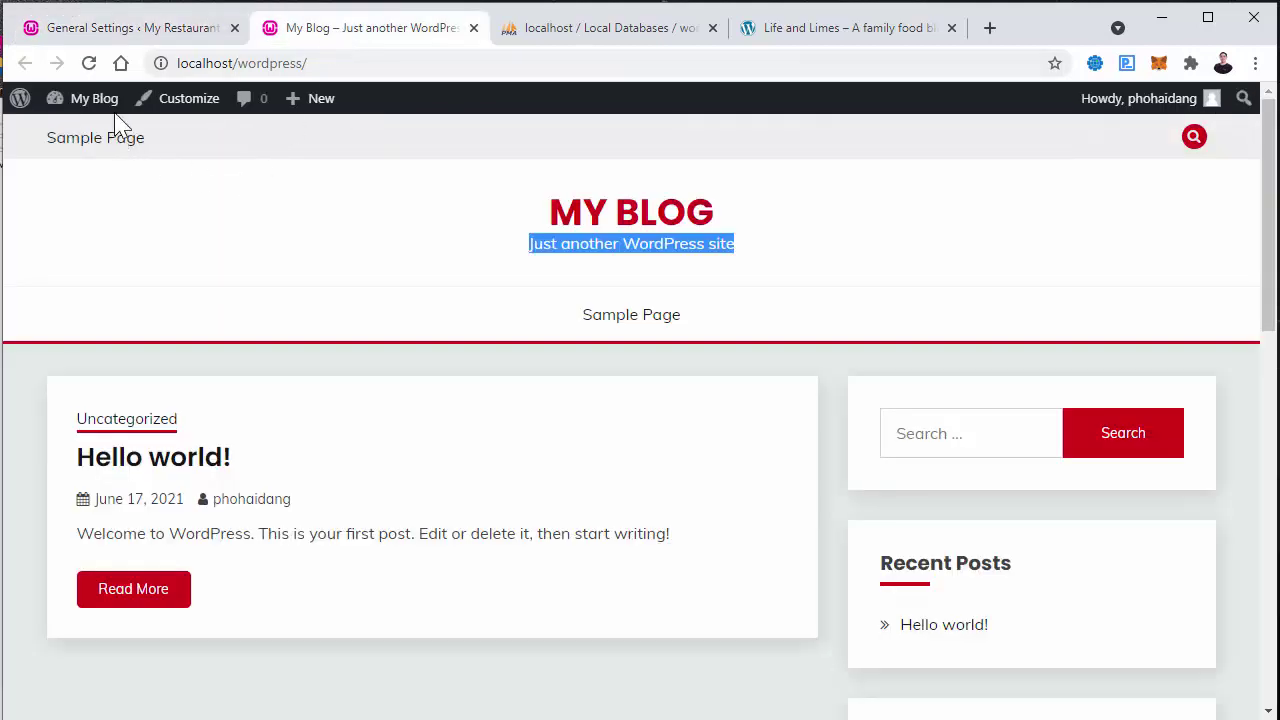
left_click(89, 63)
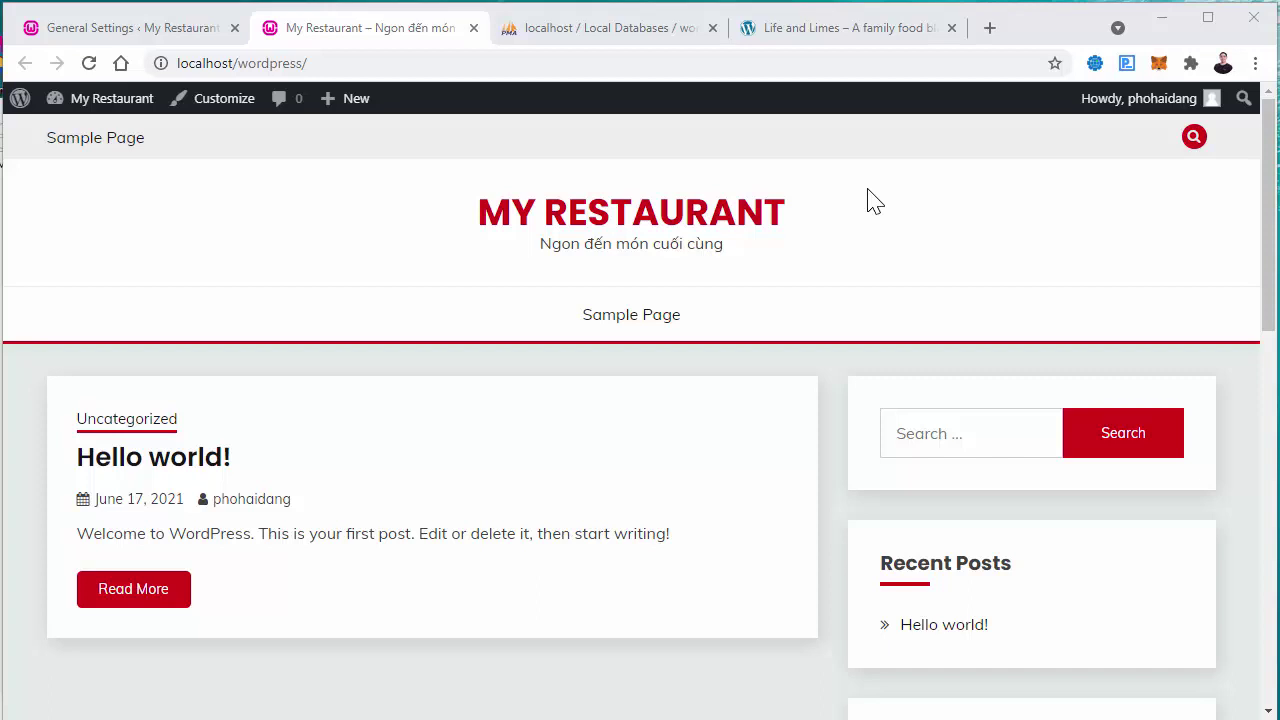
scroll(881, 289, "down", 1)
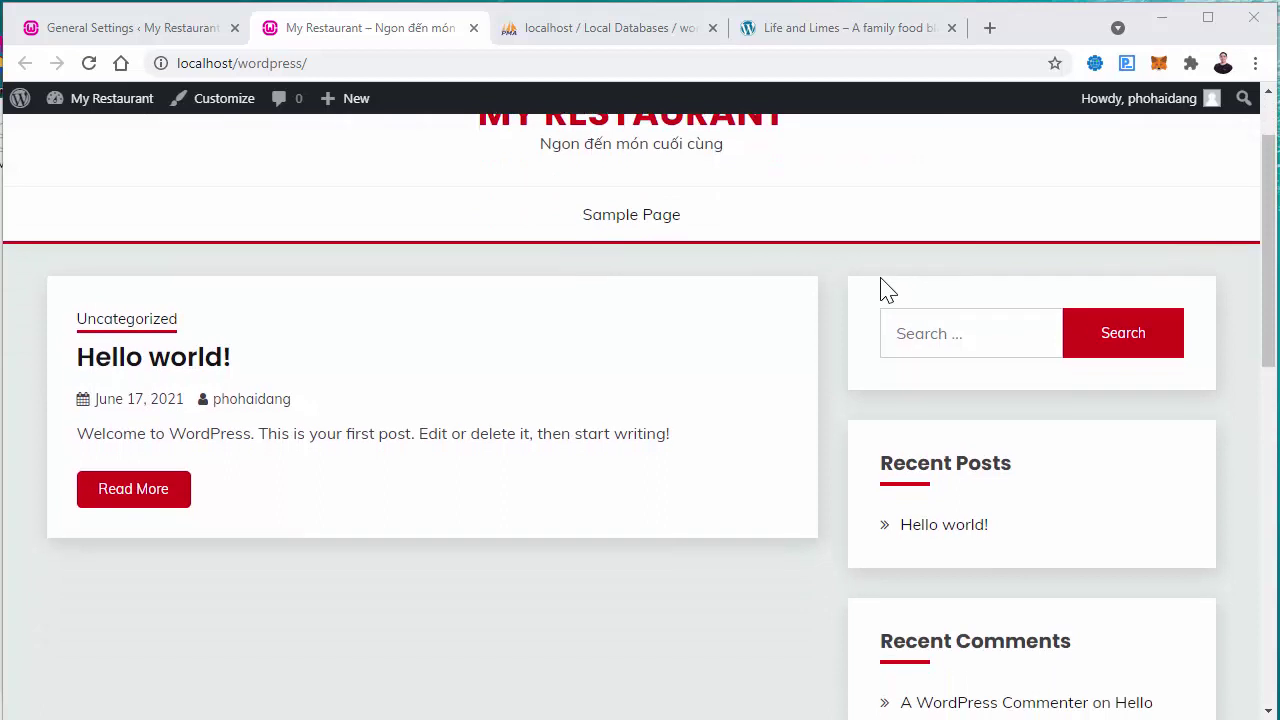
Step: Examine the blog's front page layout, from the site title in the header to the first post and the sidebar widgets
scroll(885, 289, "up", 1)
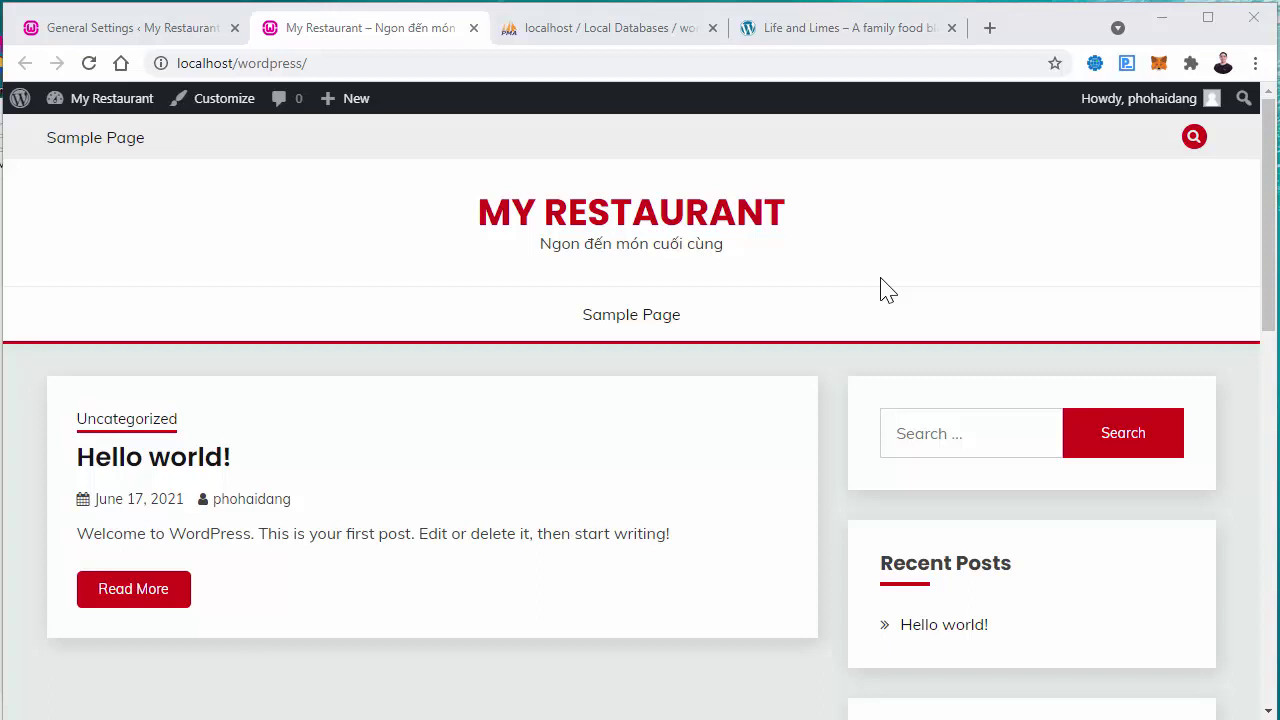
scroll(881, 289, "down", 1)
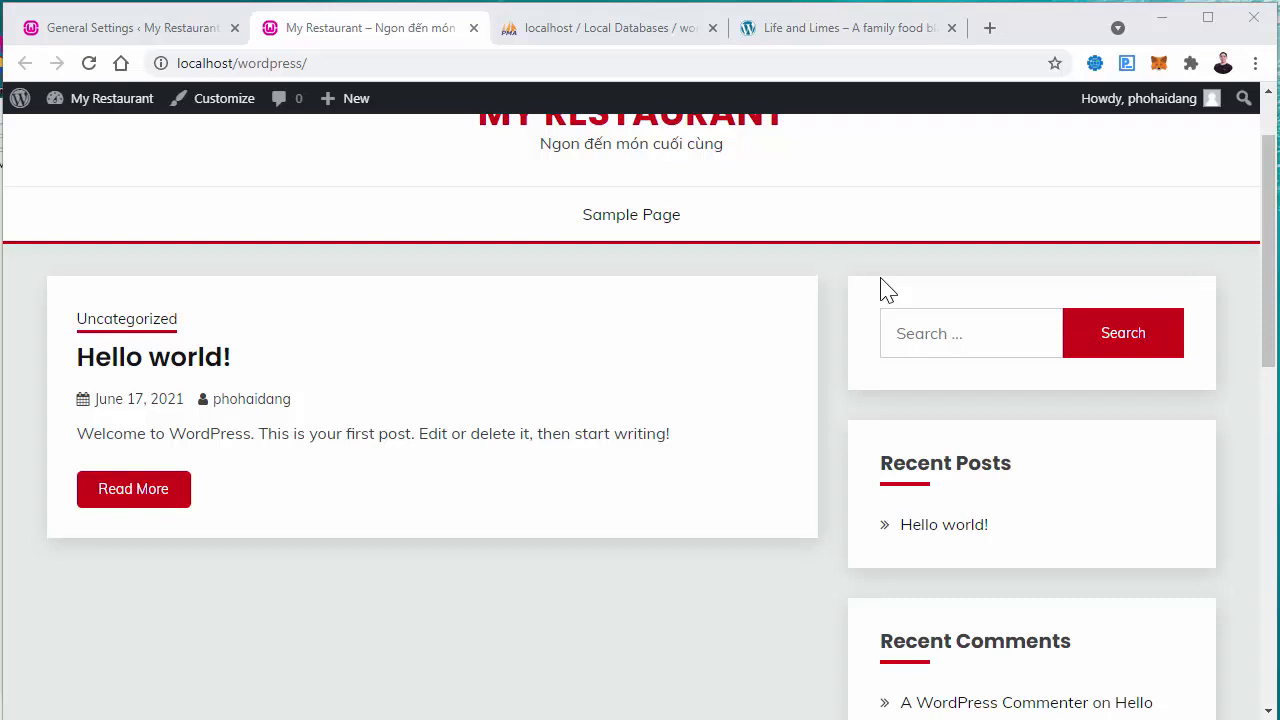
scroll(881, 289, "up", 1)
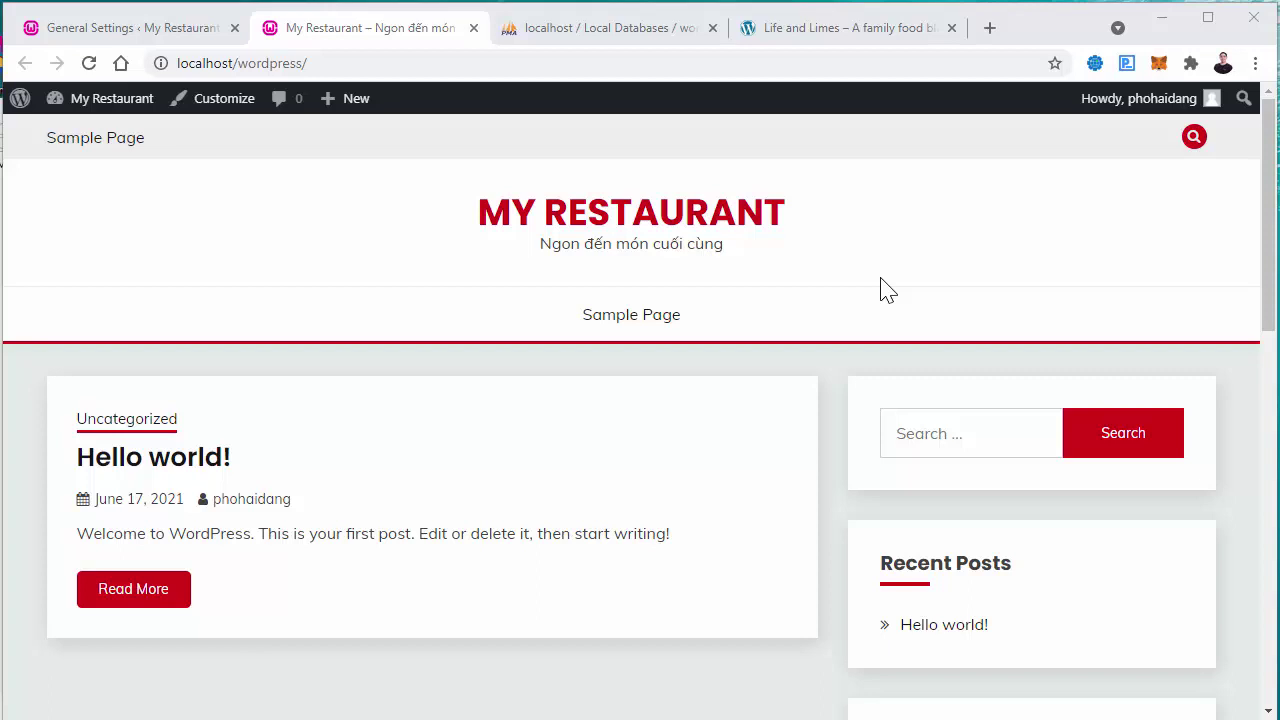
scroll(881, 289, "down", 1)
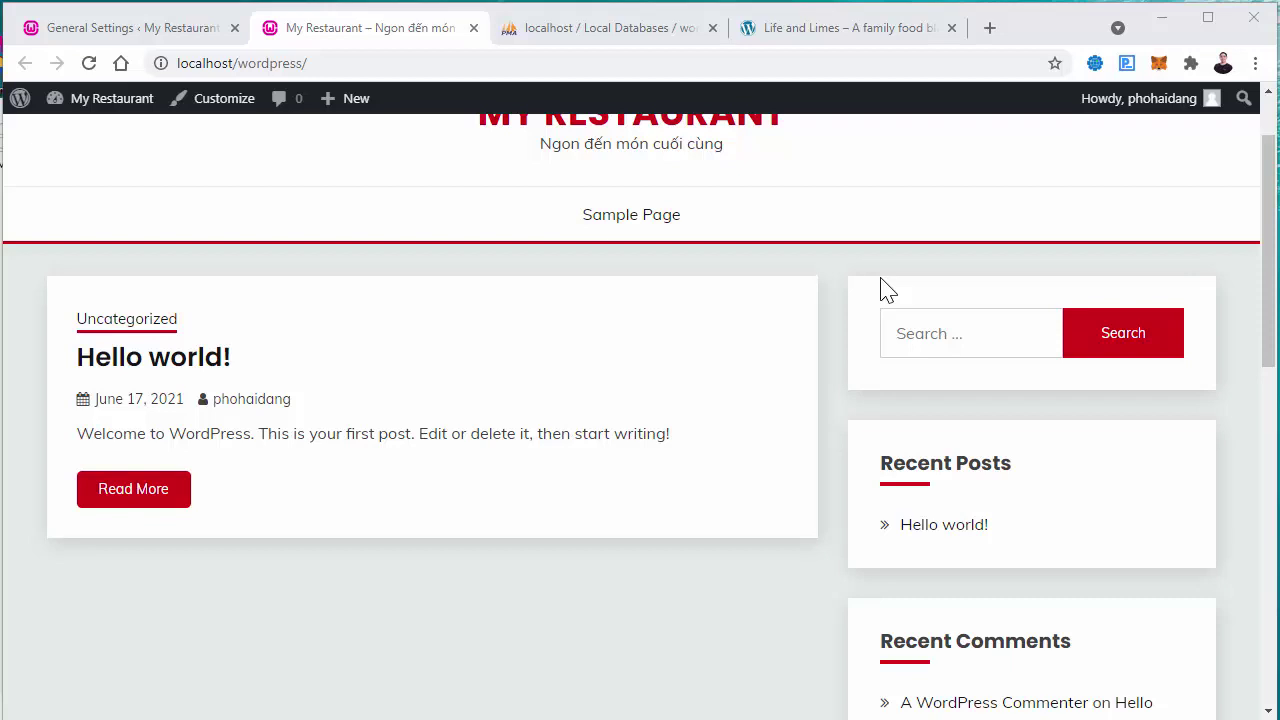
scroll(886, 290, "up", 1)
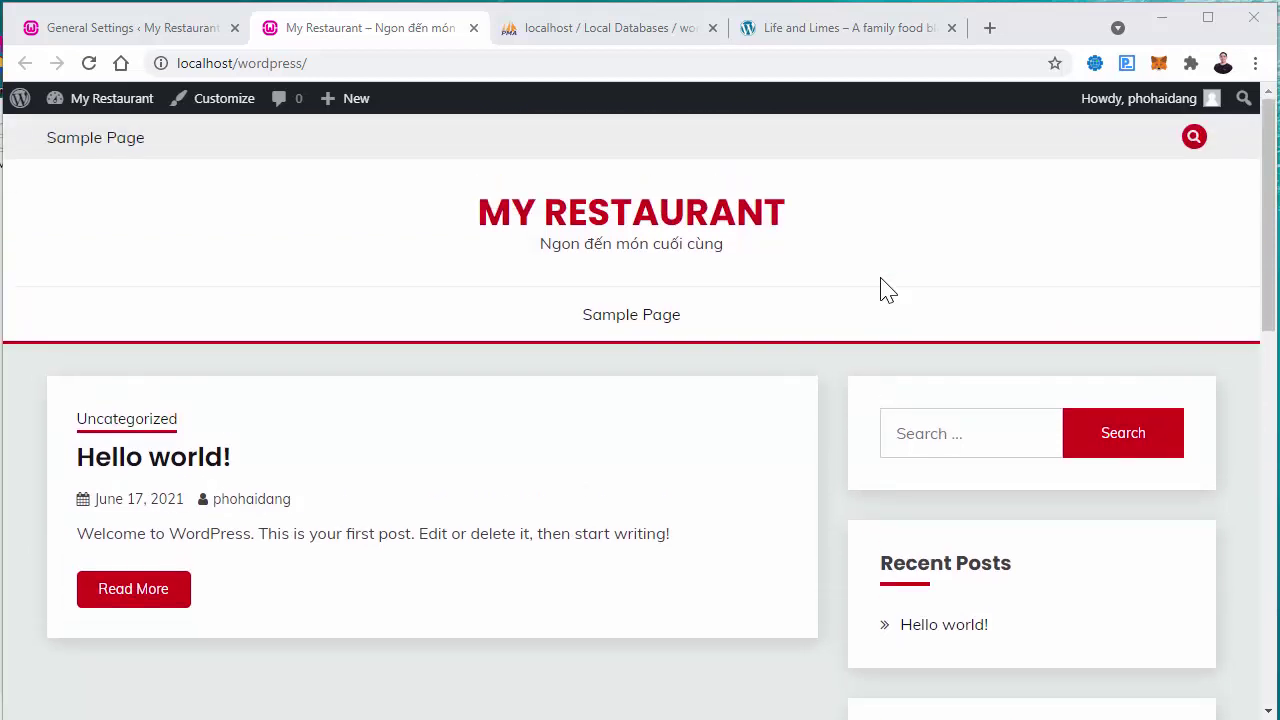
left_click(503, 215)
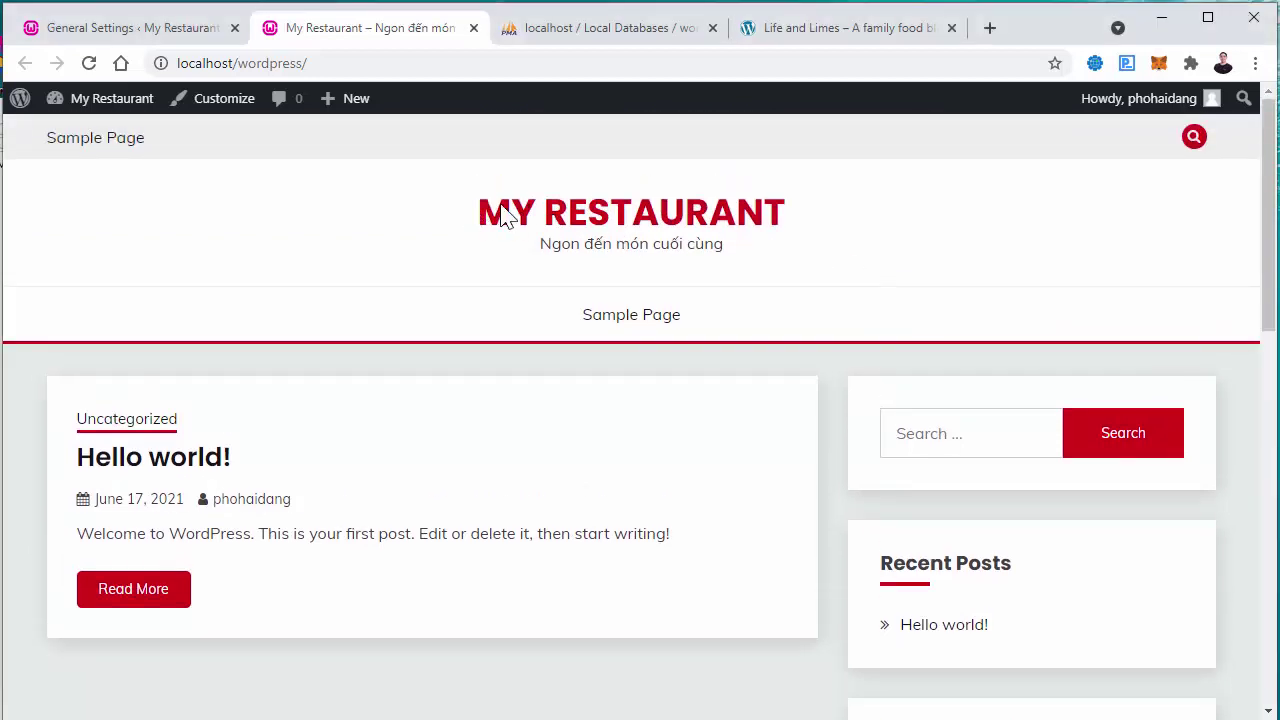
left_click_drag(503, 215, 794, 209)
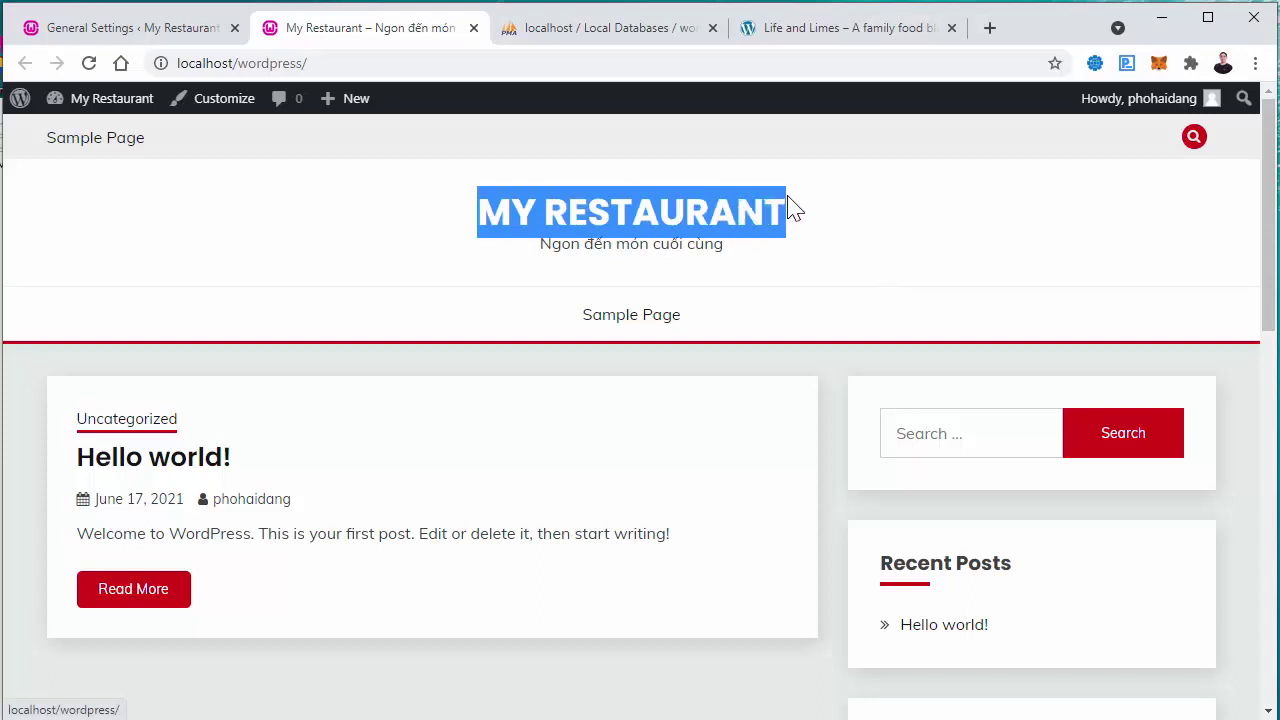
left_click(516, 277)
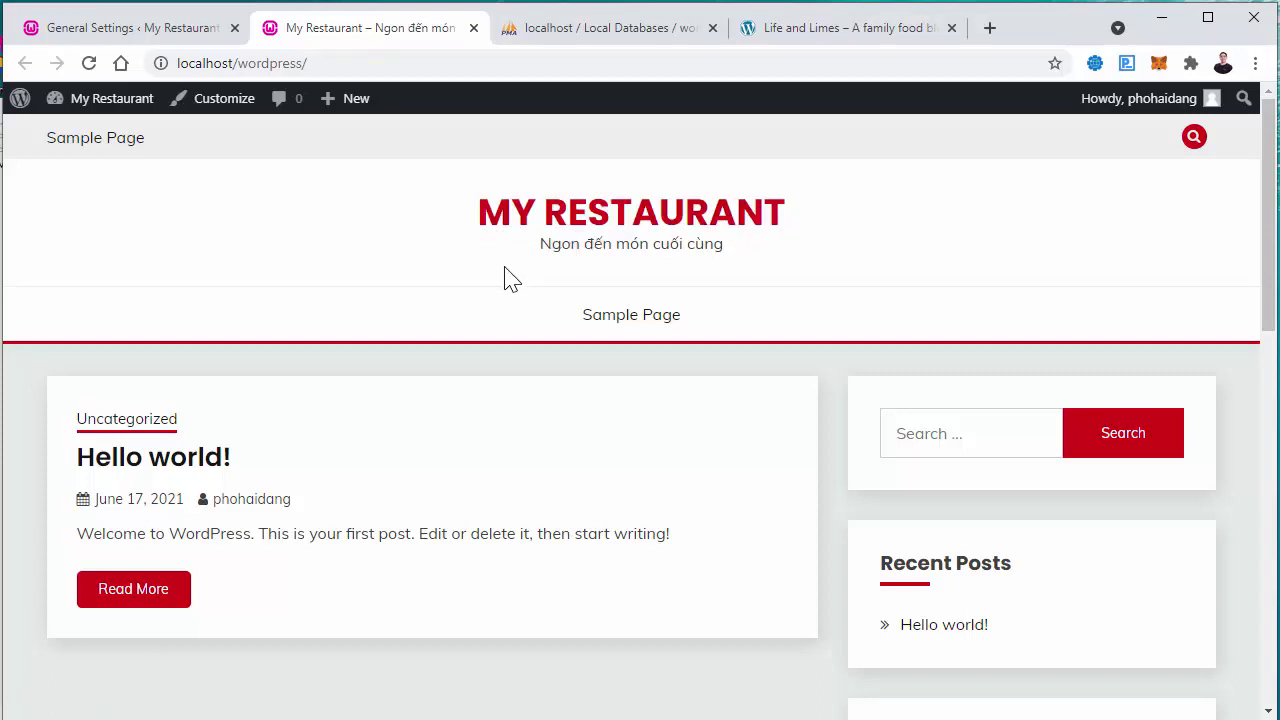